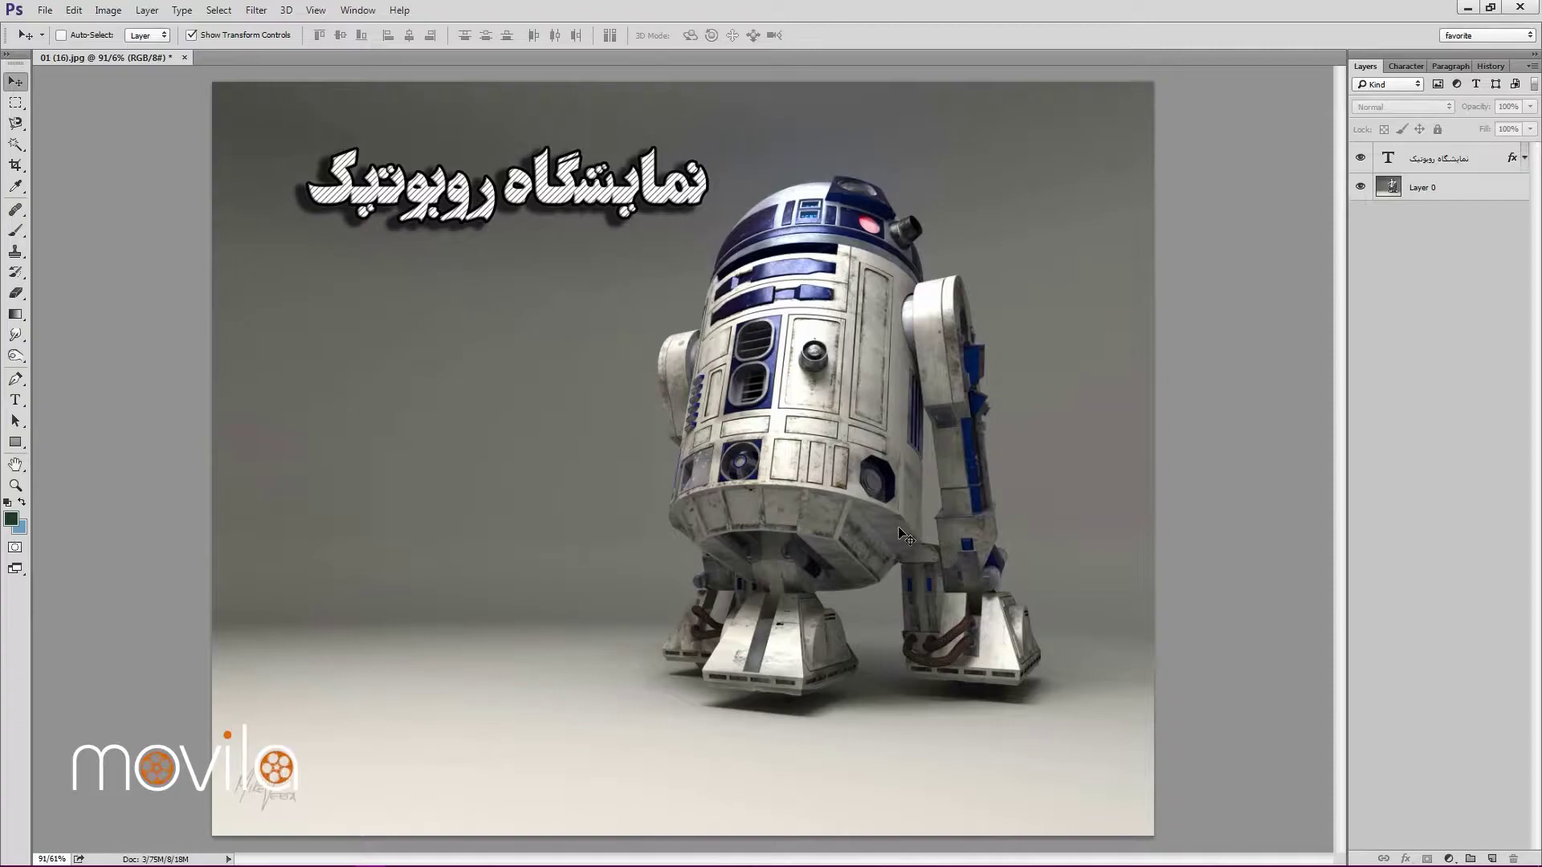
Place the Calendar-Time.png and maps-512.png images from the desktop into the robot poster document at their original size.
{"action": "key", "text": "super+d"}
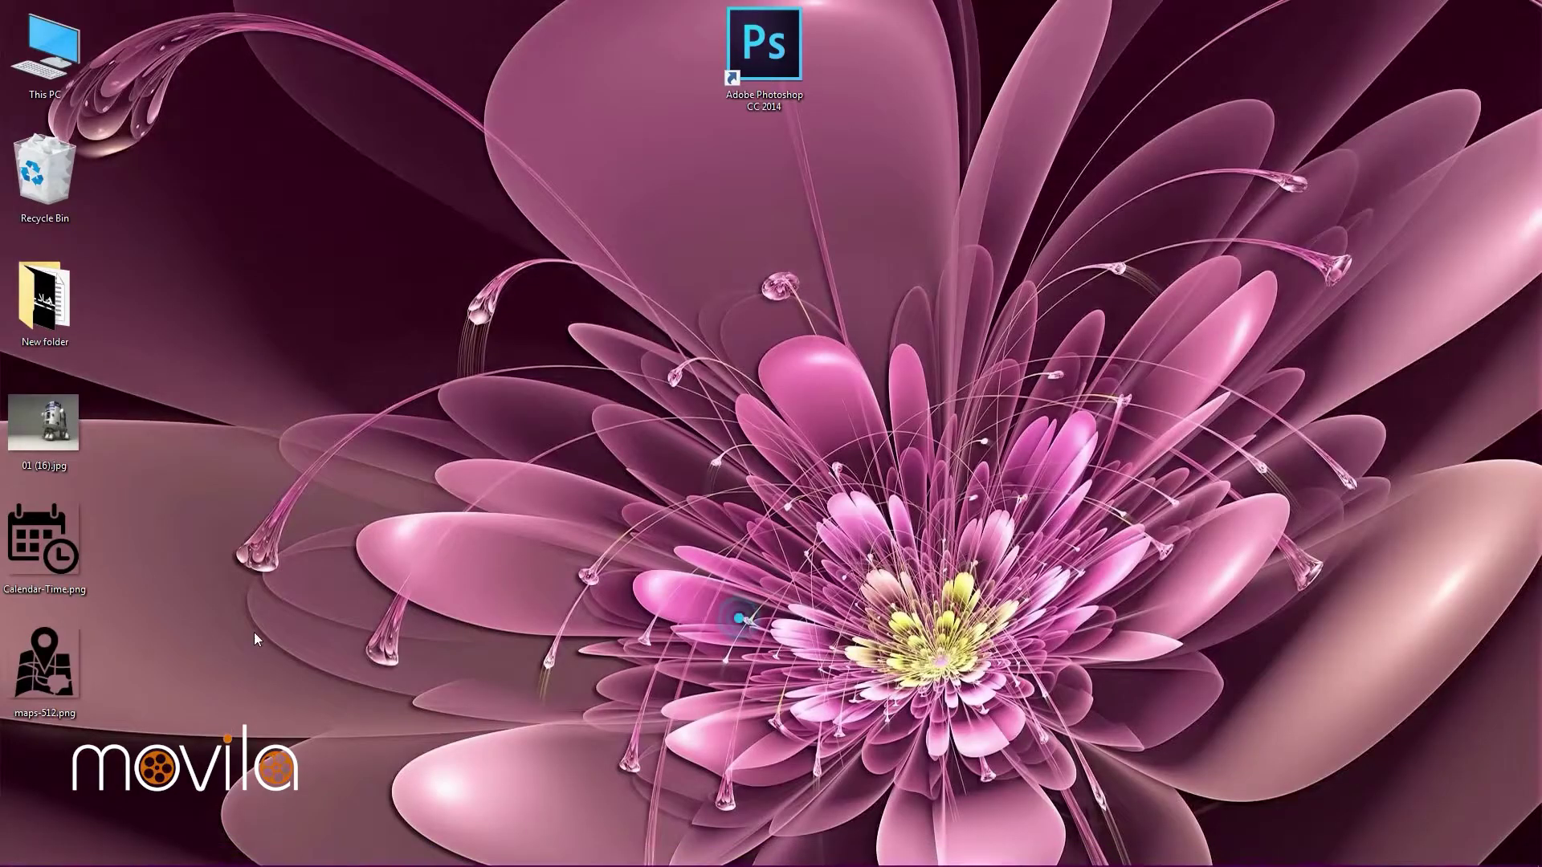
{"action": "left_click_drag", "start_coordinate": [42, 418], "coordinate": [585, 501]}
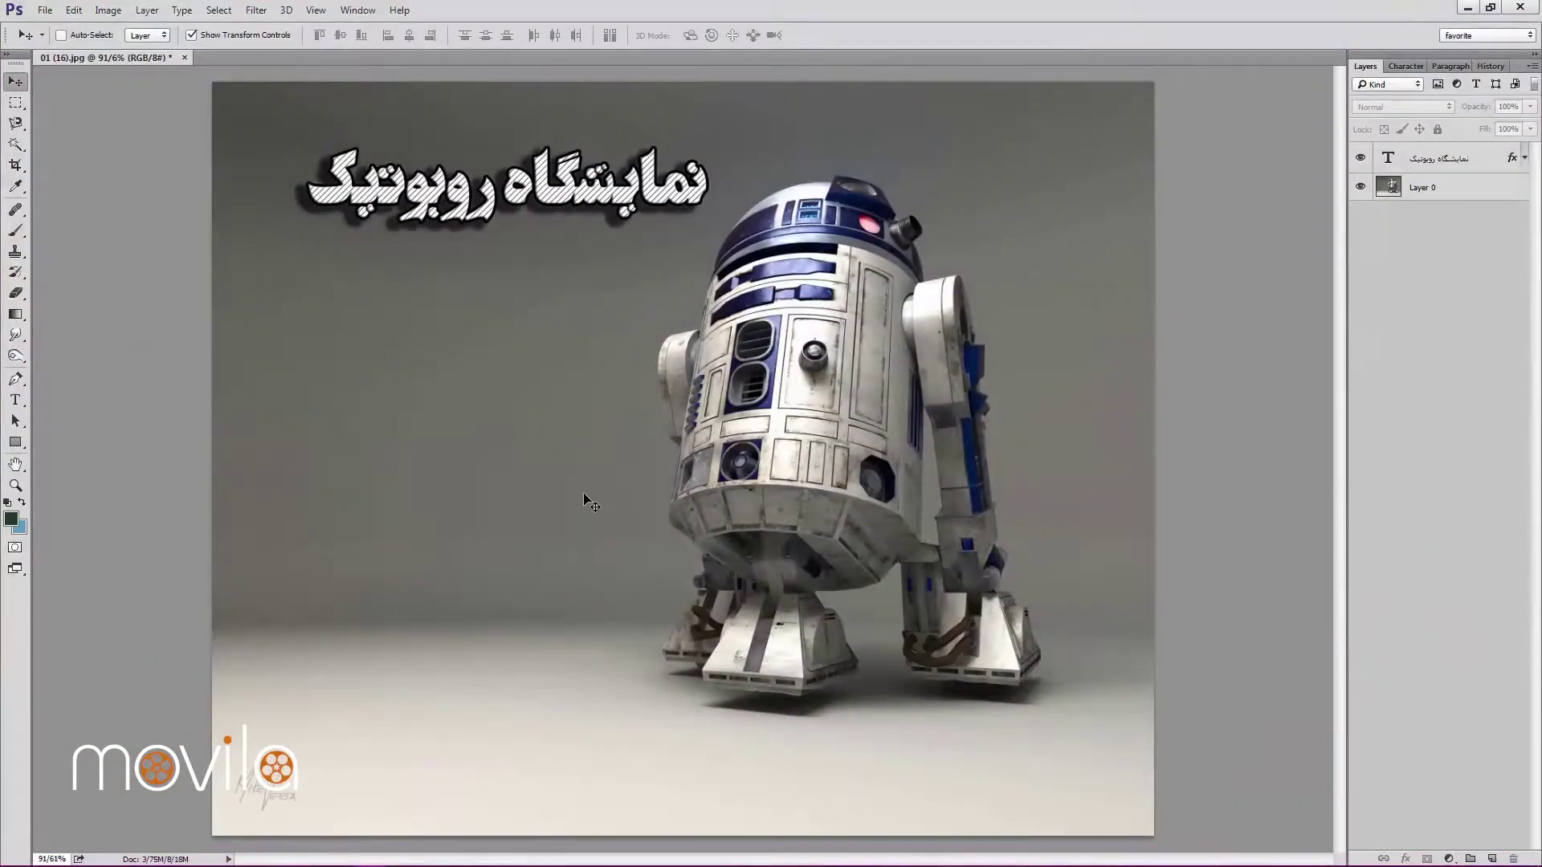
{"action": "key", "text": "Escape"}
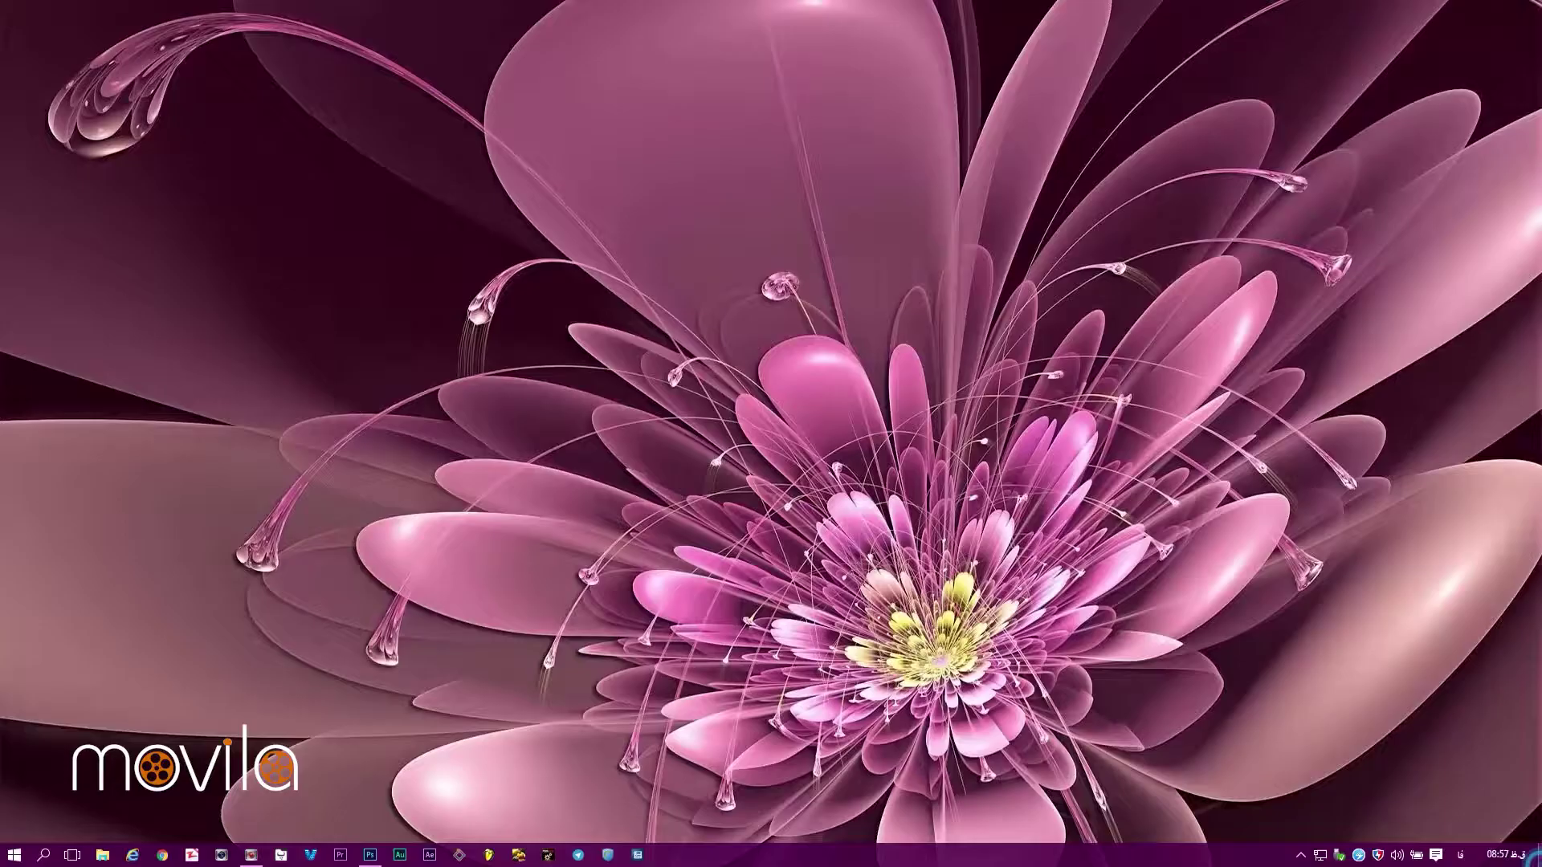
{"action": "left_click_drag", "start_coordinate": [158, 701], "coordinate": [538, 474]}
{"action": "key", "text": "alt+Tab"}
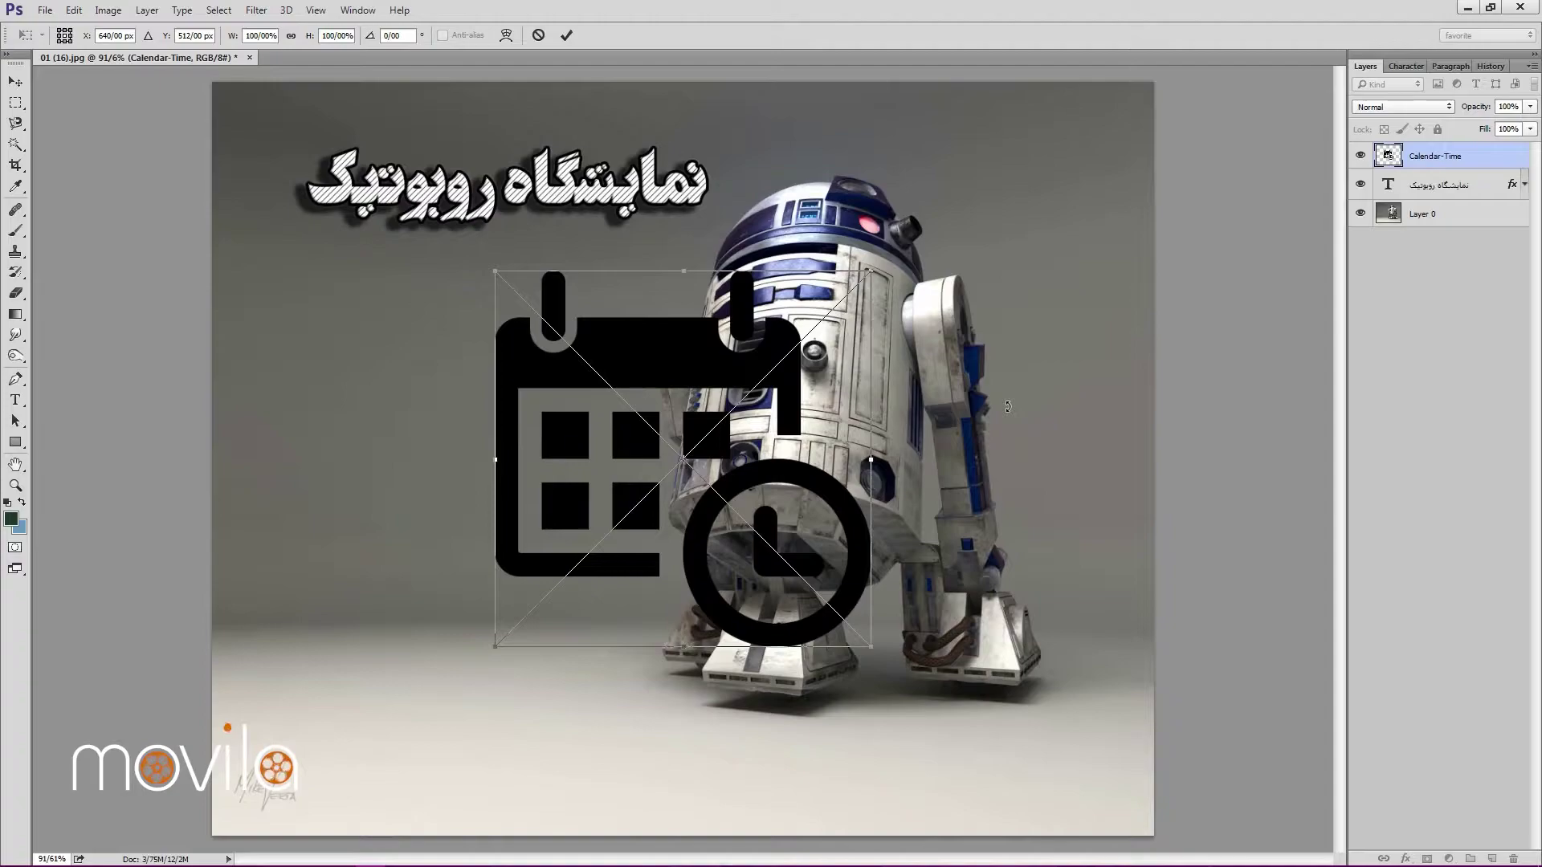
{"action": "key", "text": "Return"}
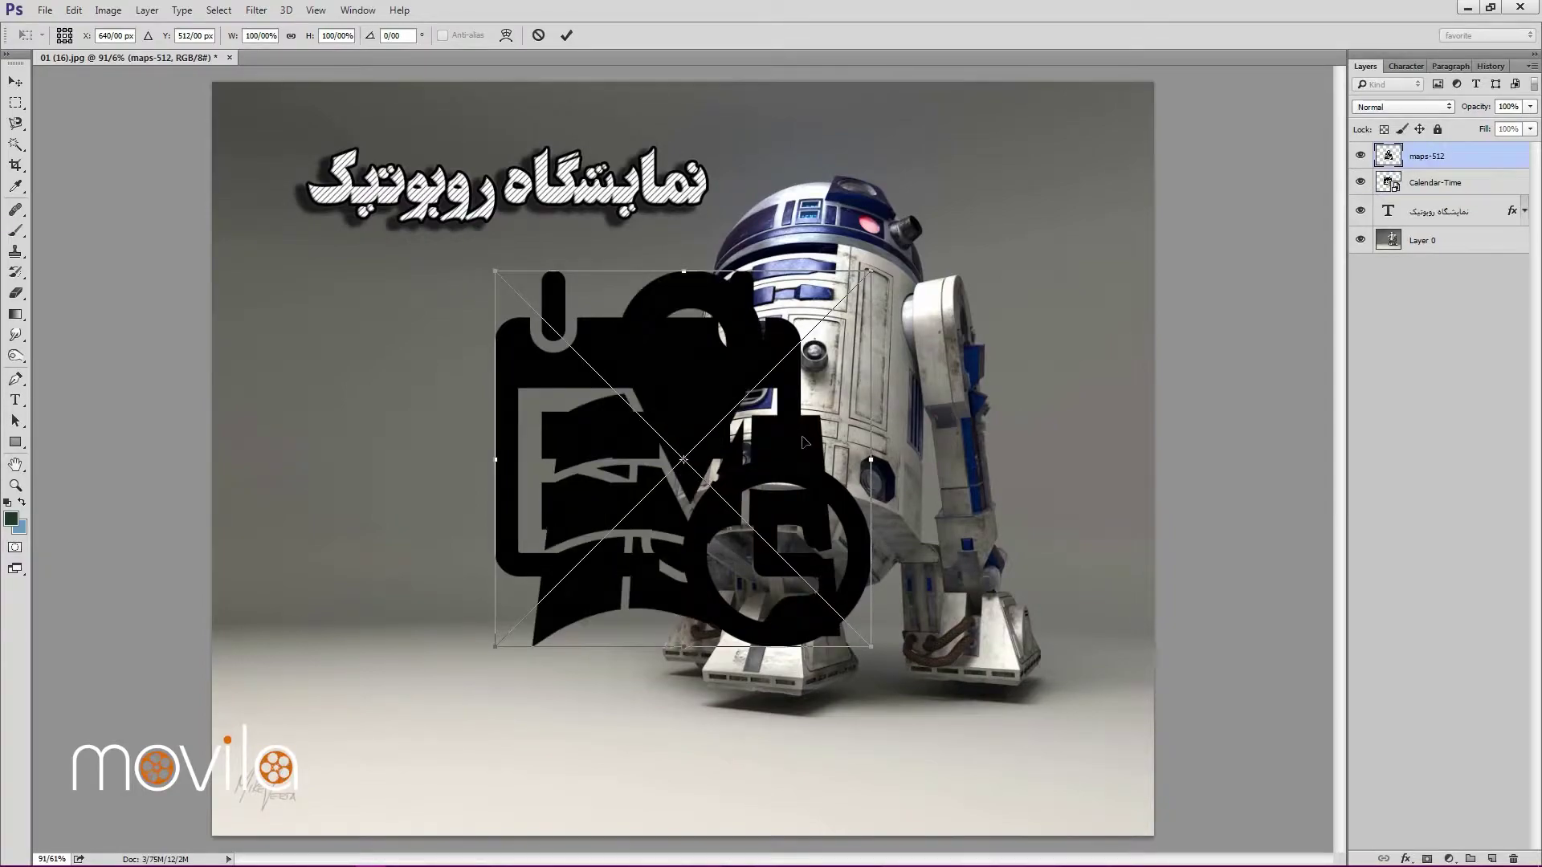
{"action": "key", "text": "Return"}
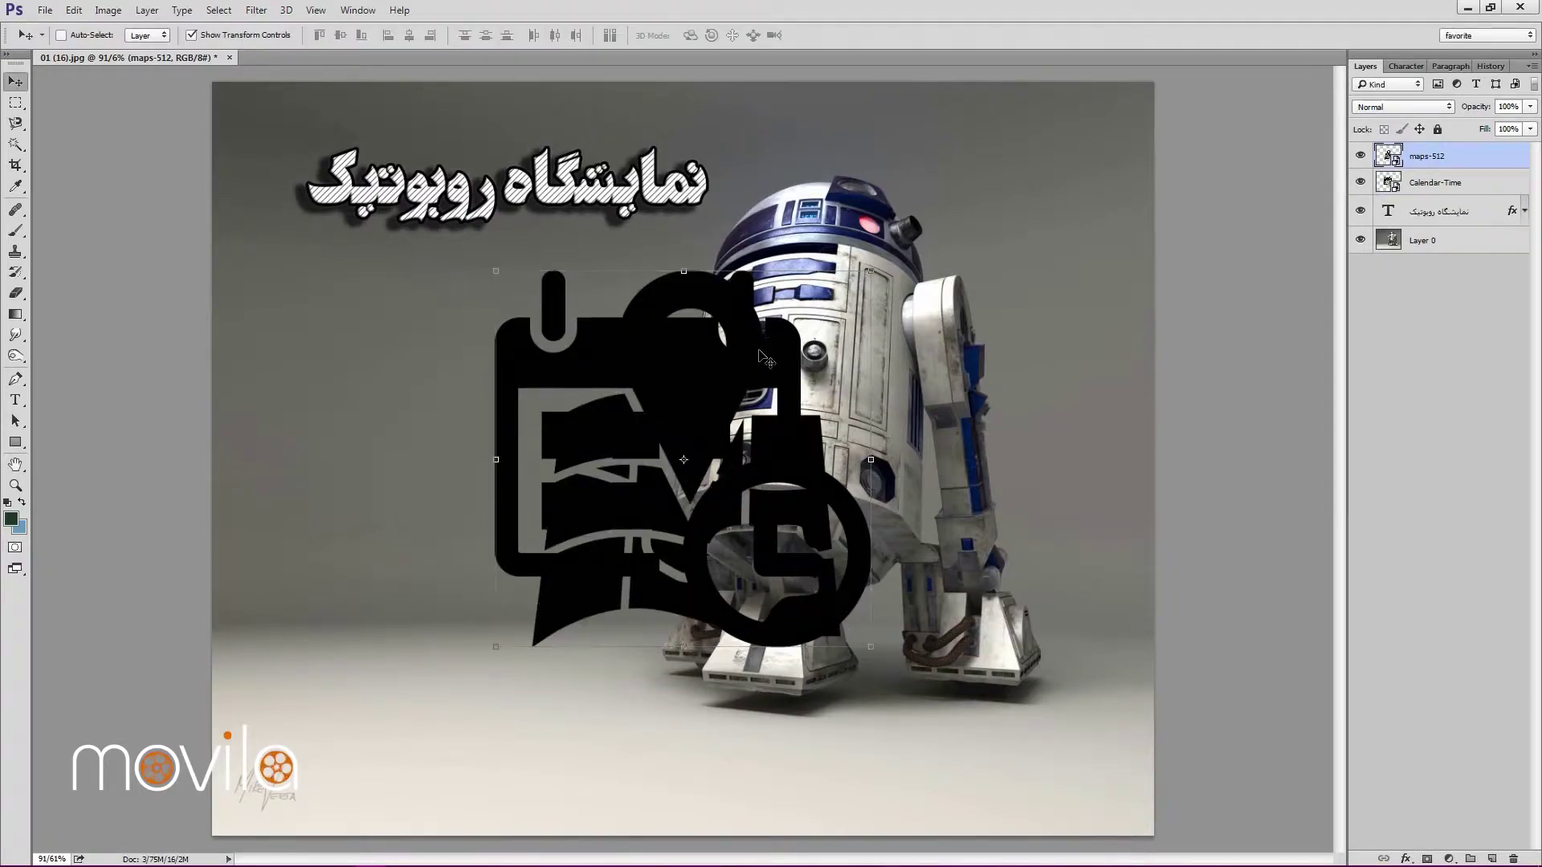
Try moving the Layer 0 robot image down and to the left, undoing the trial moves.
{"action": "left_click_drag", "start_coordinate": [672, 313], "coordinate": [611, 311]}
{"action": "left_click_drag", "start_coordinate": [427, 282], "coordinate": [406, 263]}
{"action": "key", "text": "ctrl+z"}
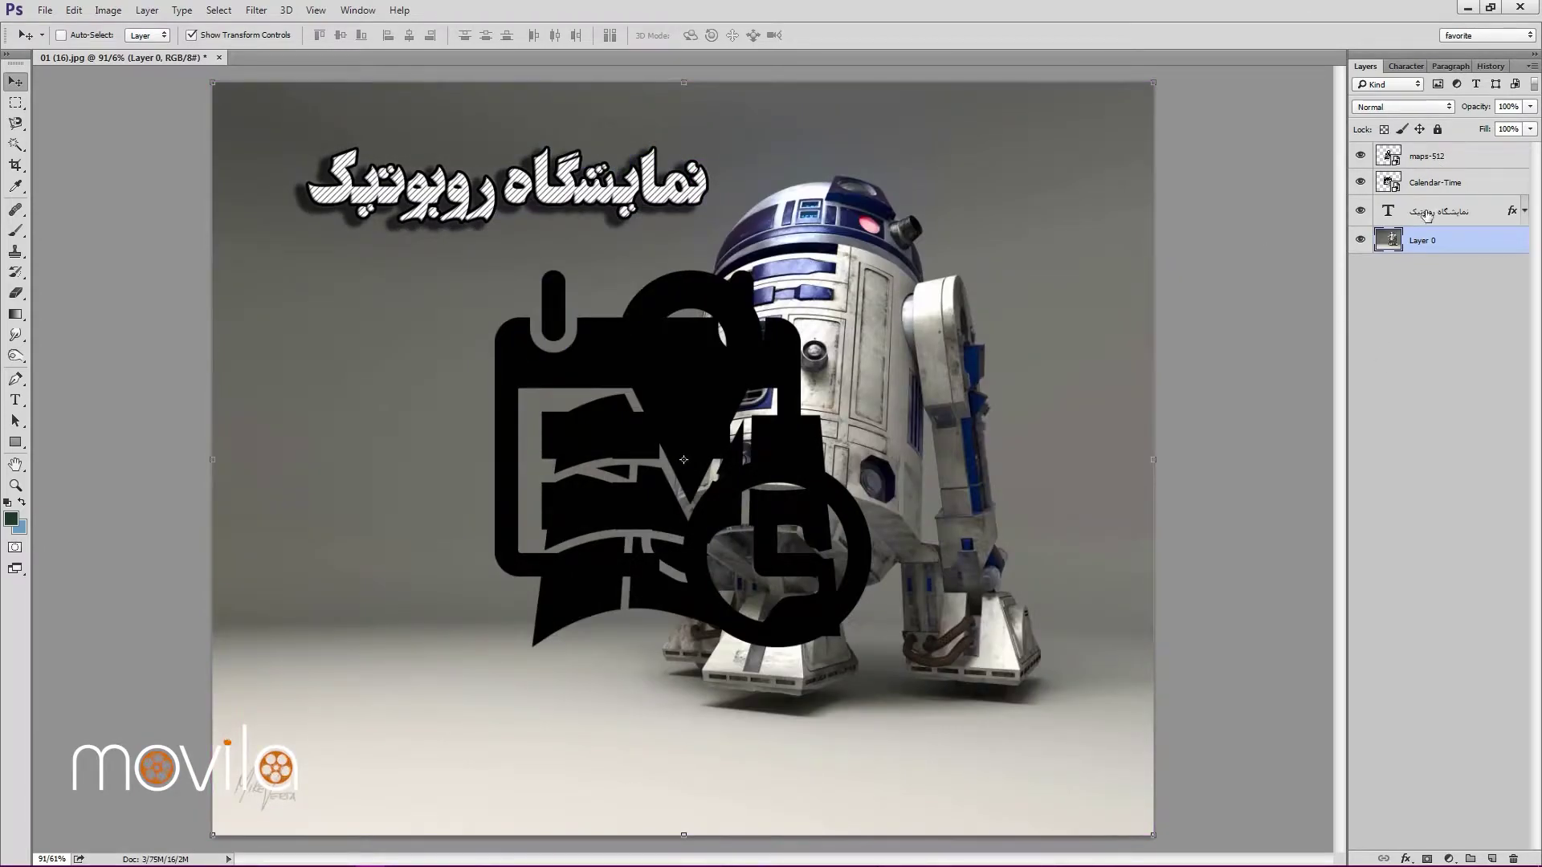
{"action": "left_click_drag", "start_coordinate": [1125, 196], "coordinate": [885, 281]}
{"action": "left_click_drag", "start_coordinate": [337, 376], "coordinate": [310, 454]}
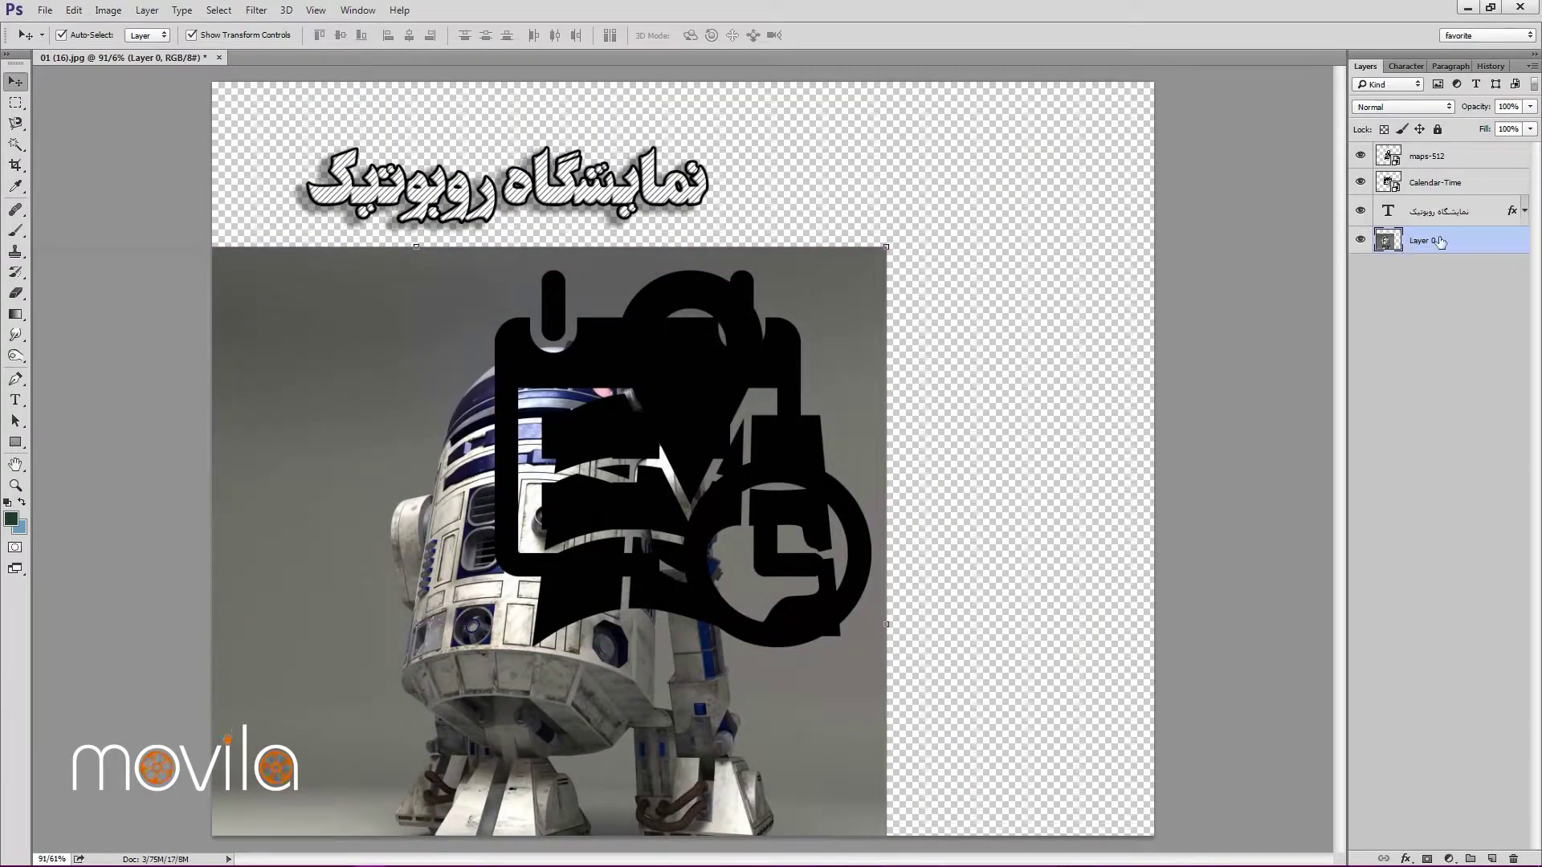
{"action": "key", "text": "ctrl+z"}
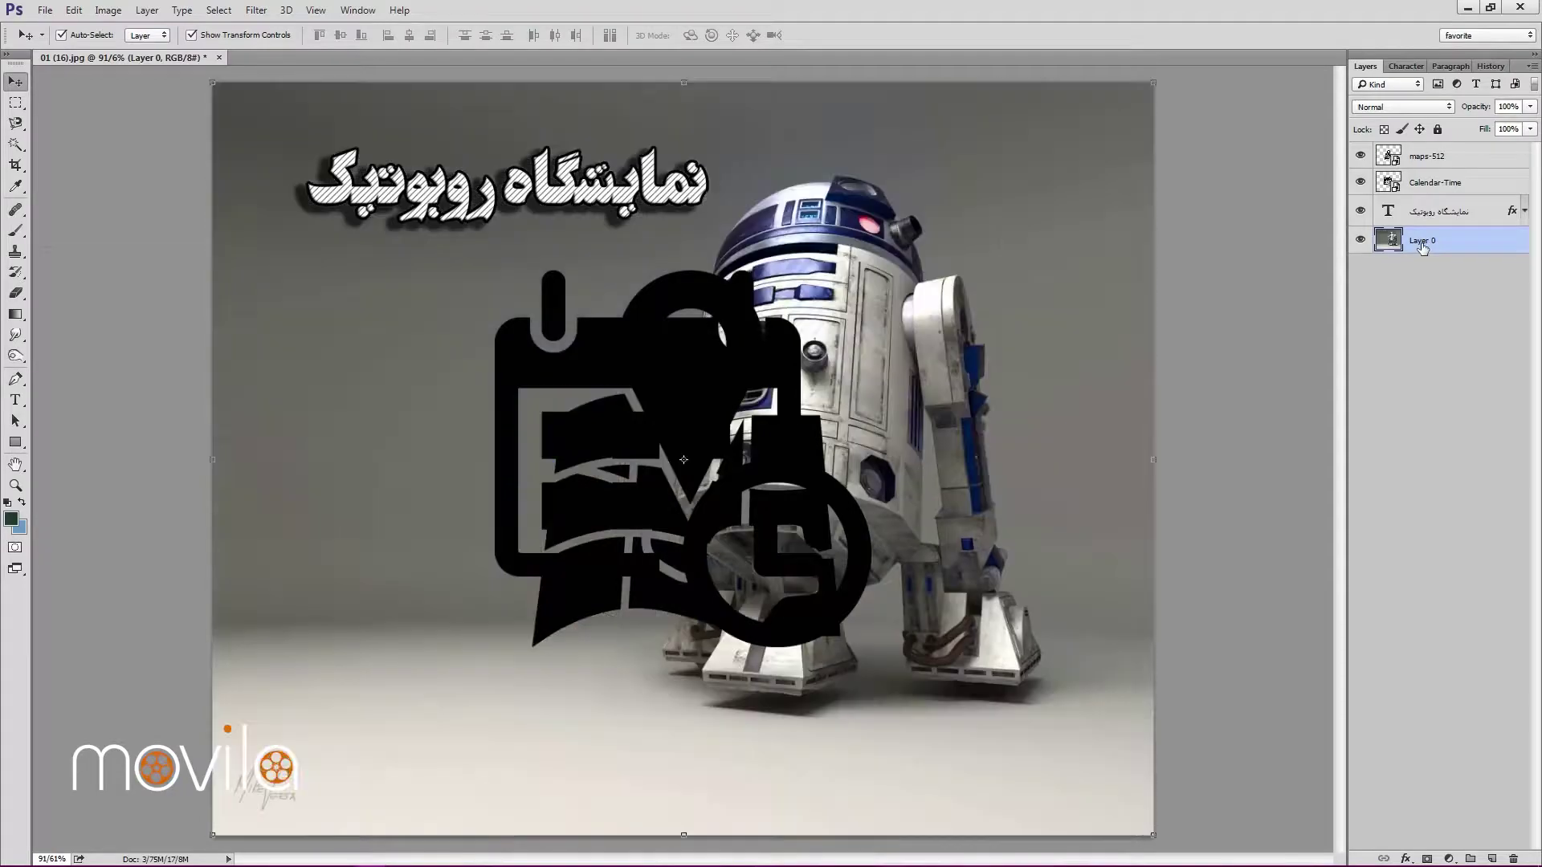
Shrink the Calendar-Time image to a small icon and position it in the empty area to the left of the robot's feet.
{"action": "left_click", "coordinate": [1436, 183]}
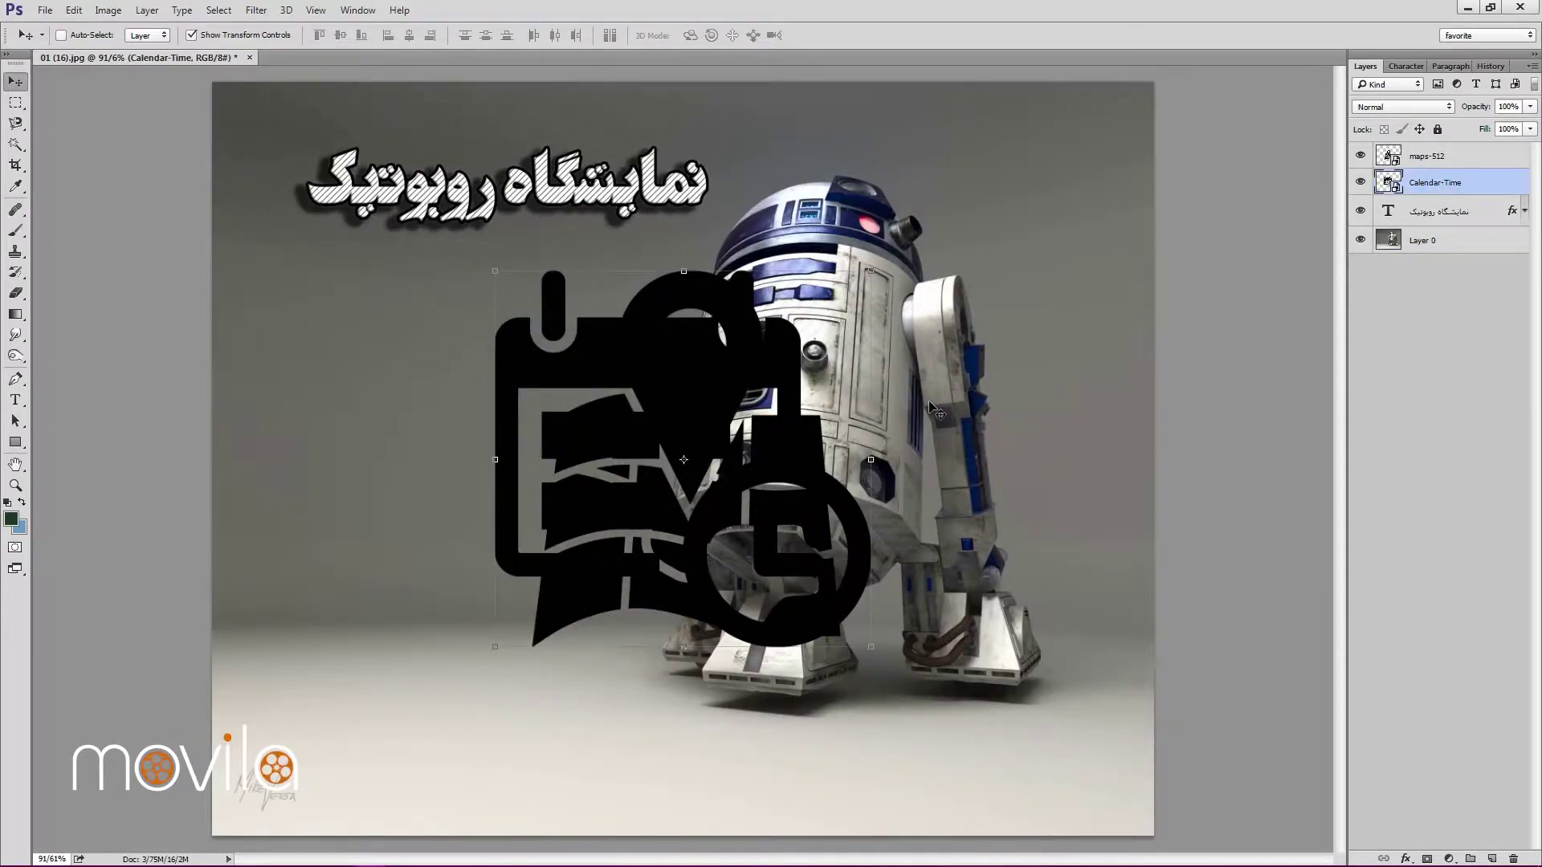
{"action": "left_click_drag", "start_coordinate": [639, 335], "coordinate": [402, 200]}
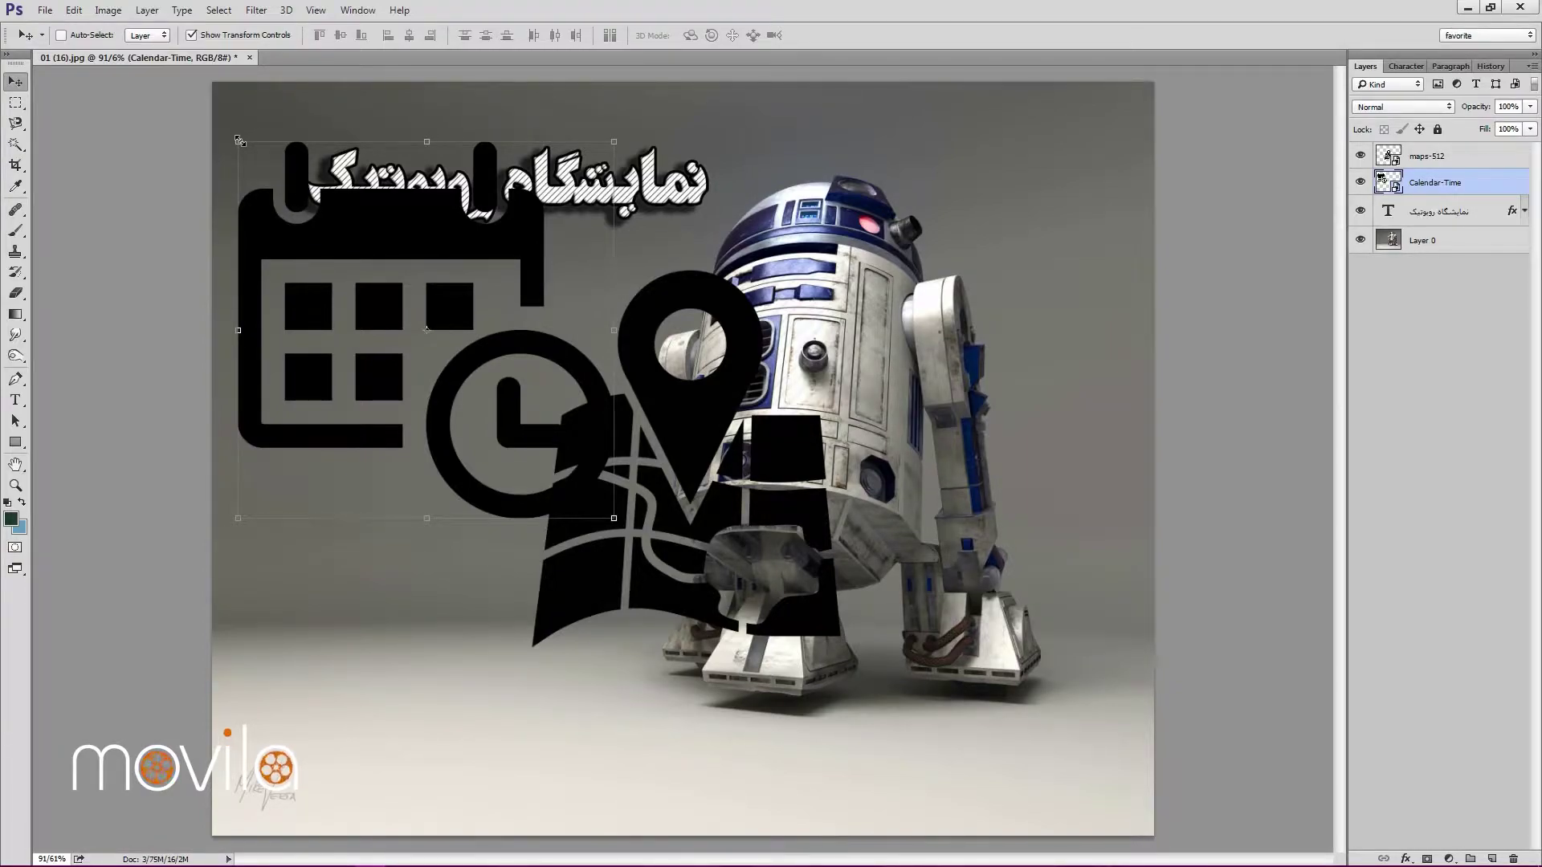
{"action": "left_click_drag", "start_coordinate": [240, 141], "coordinate": [421, 569]}
{"action": "key", "text": "Return"}
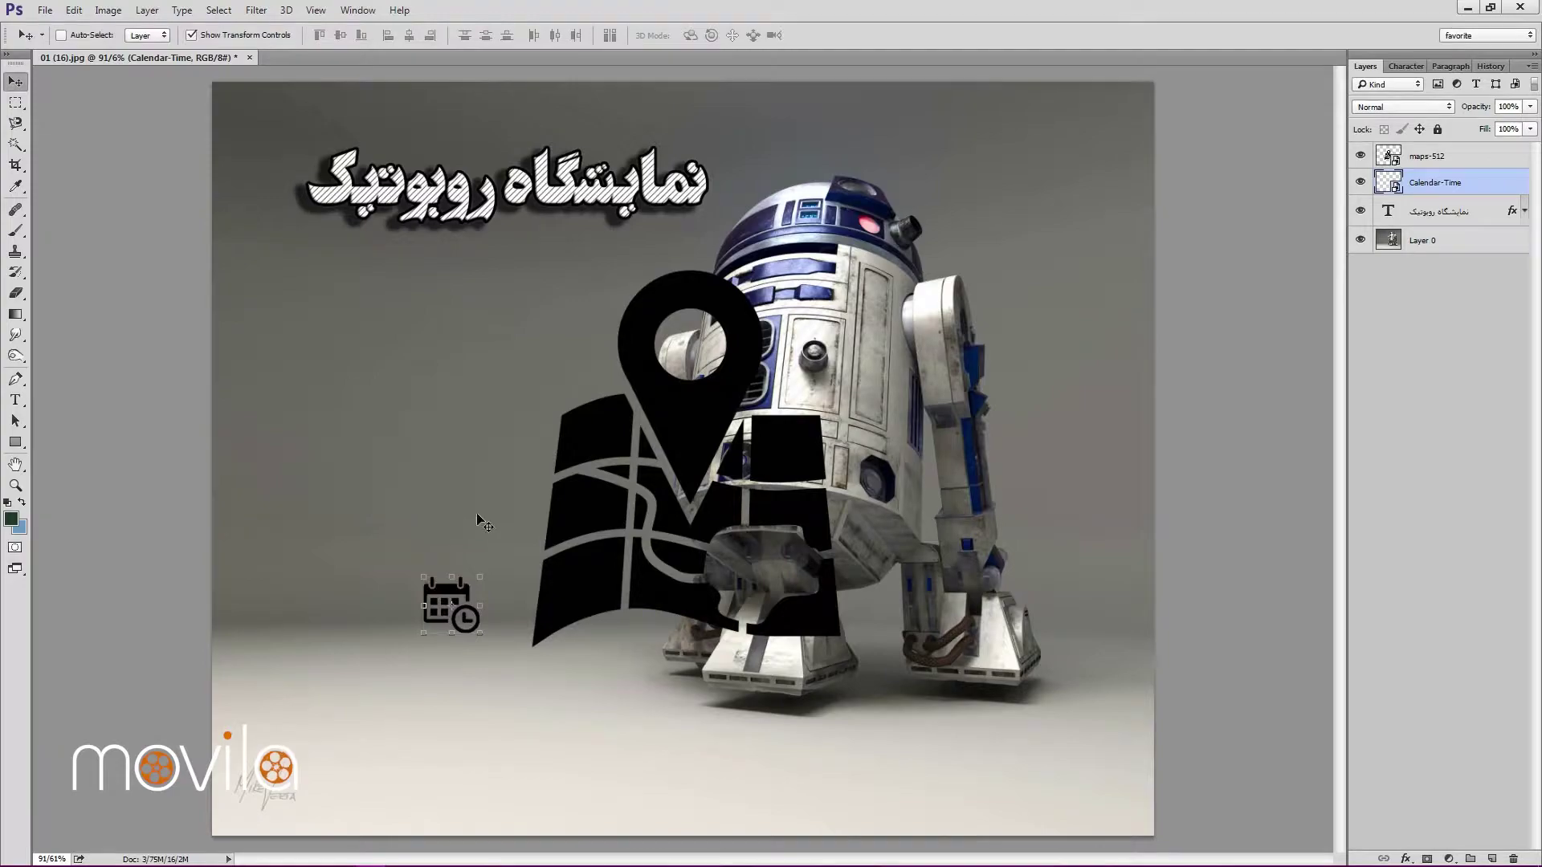
Scale the maps-512 image down to about 16% and place it between the calendar icon and the robot's feet.
{"action": "left_click", "coordinate": [1430, 161]}
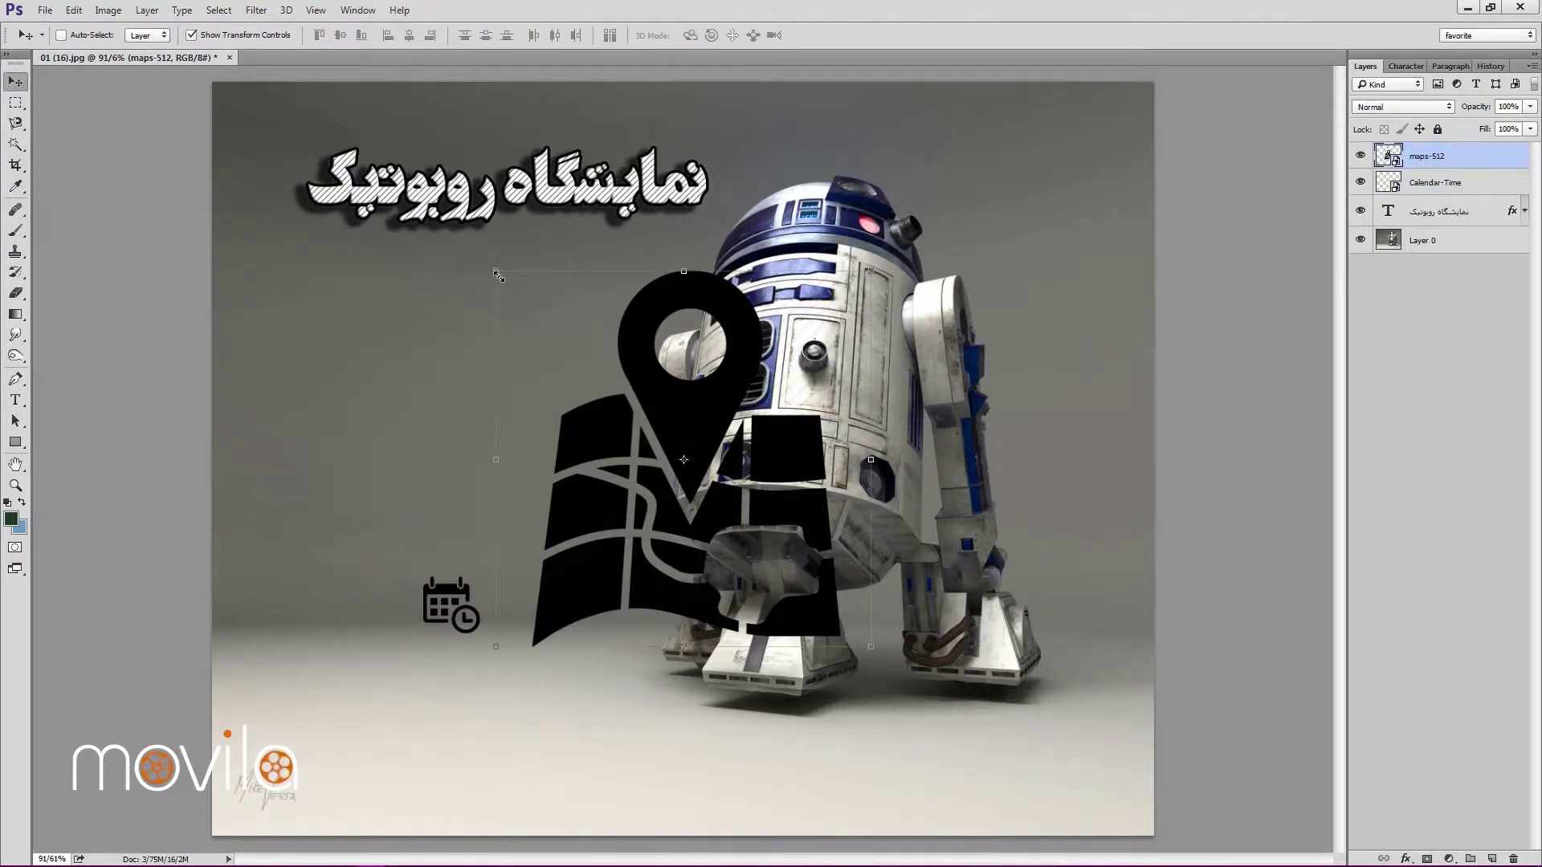
{"action": "left_click_drag", "start_coordinate": [498, 275], "coordinate": [562, 584]}
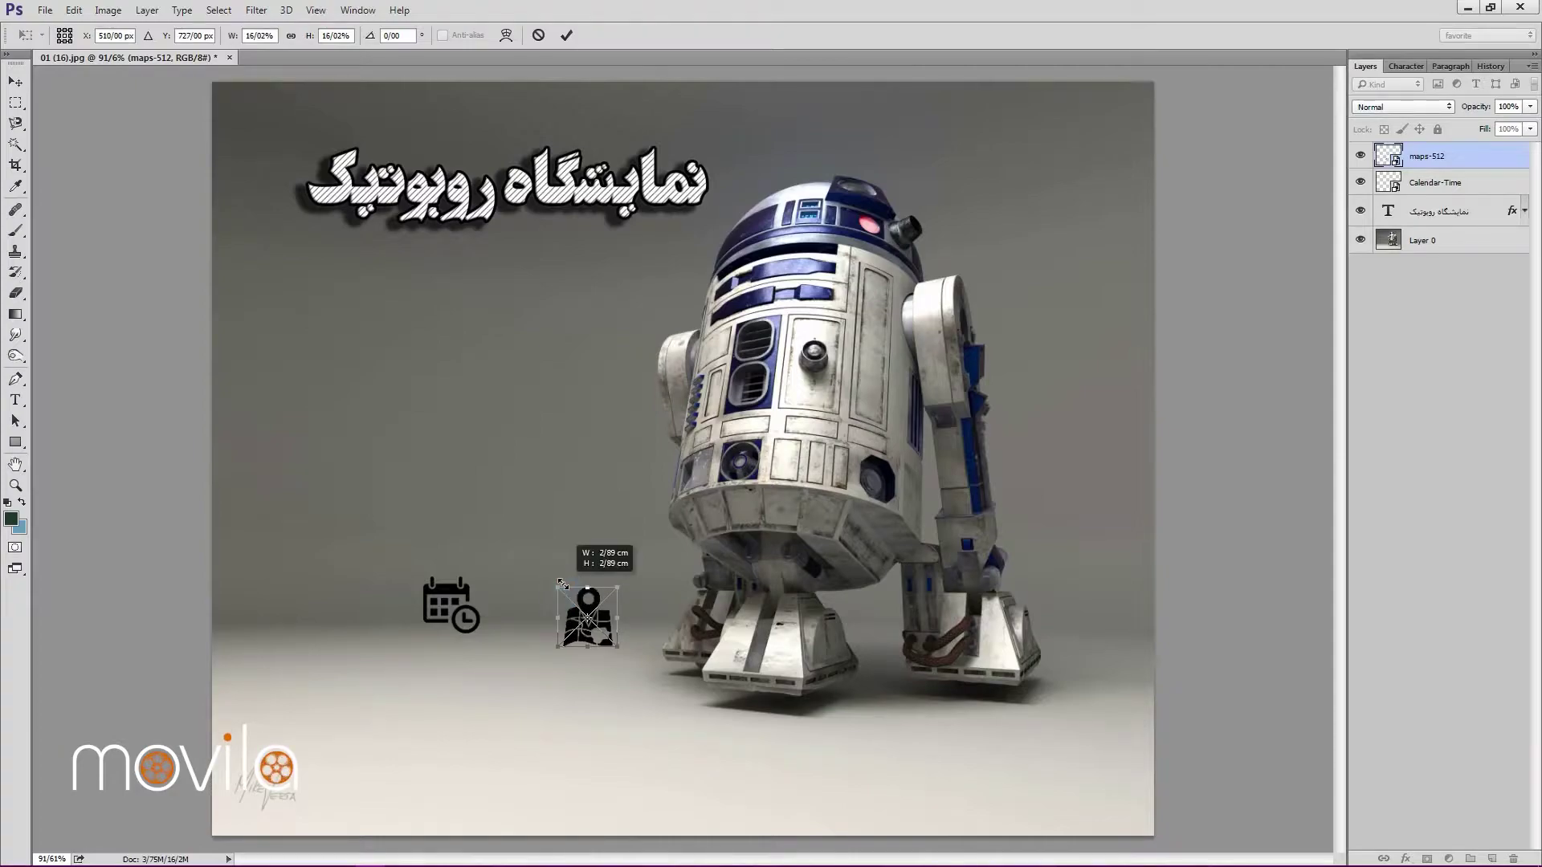
{"action": "key", "text": "Return"}
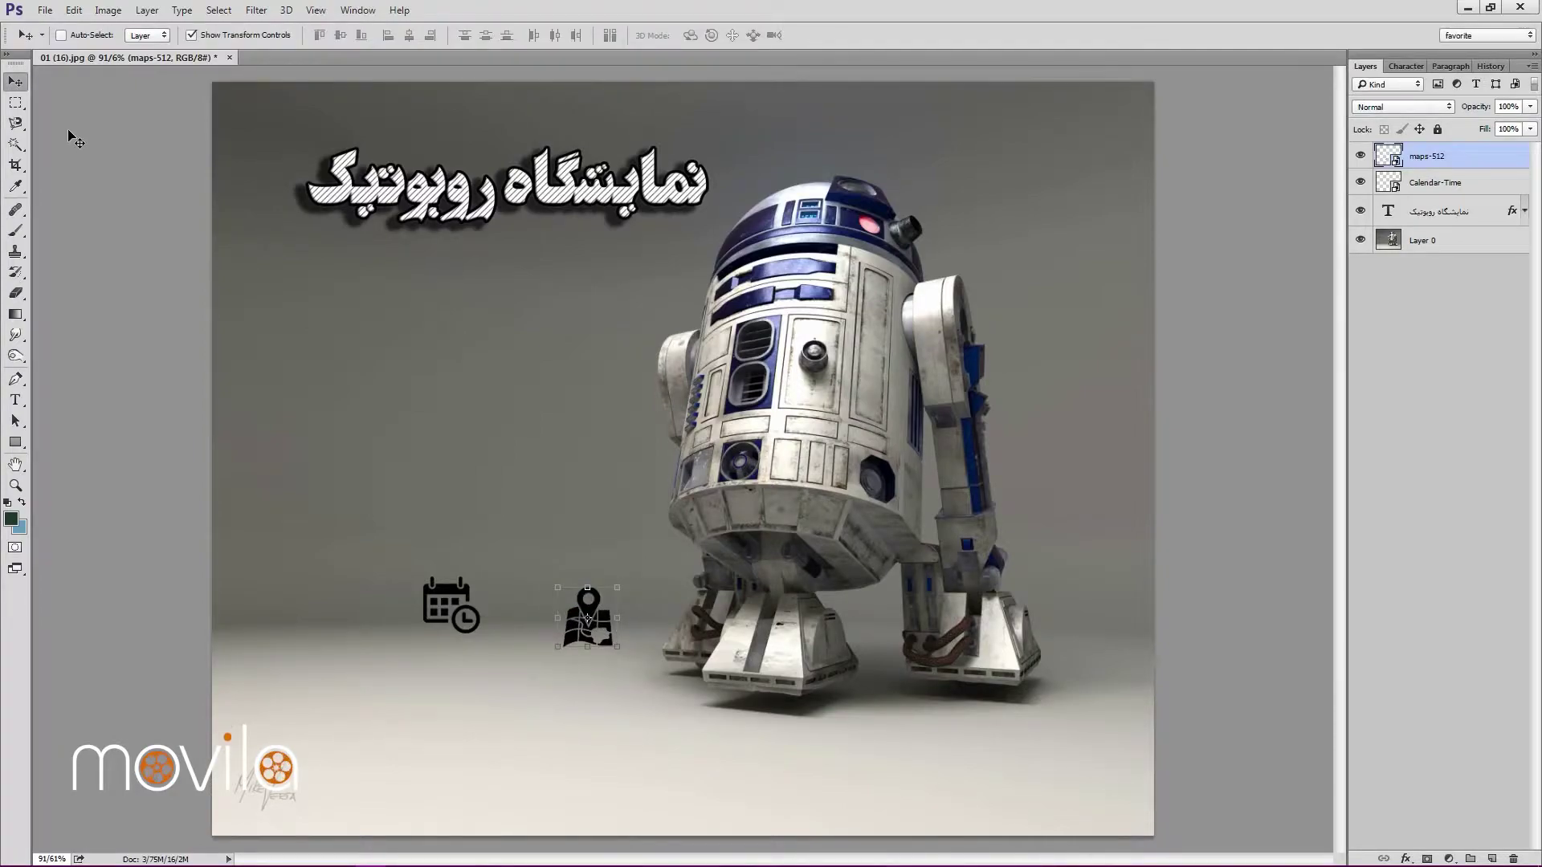
Move the calendar icon directly above the map icon, leaving a gap between the two.
{"action": "scroll", "coordinate": [554, 618], "scroll_direction": "up", "scroll_amount": 5}
{"action": "mouse_move", "coordinate": [322, 565]}
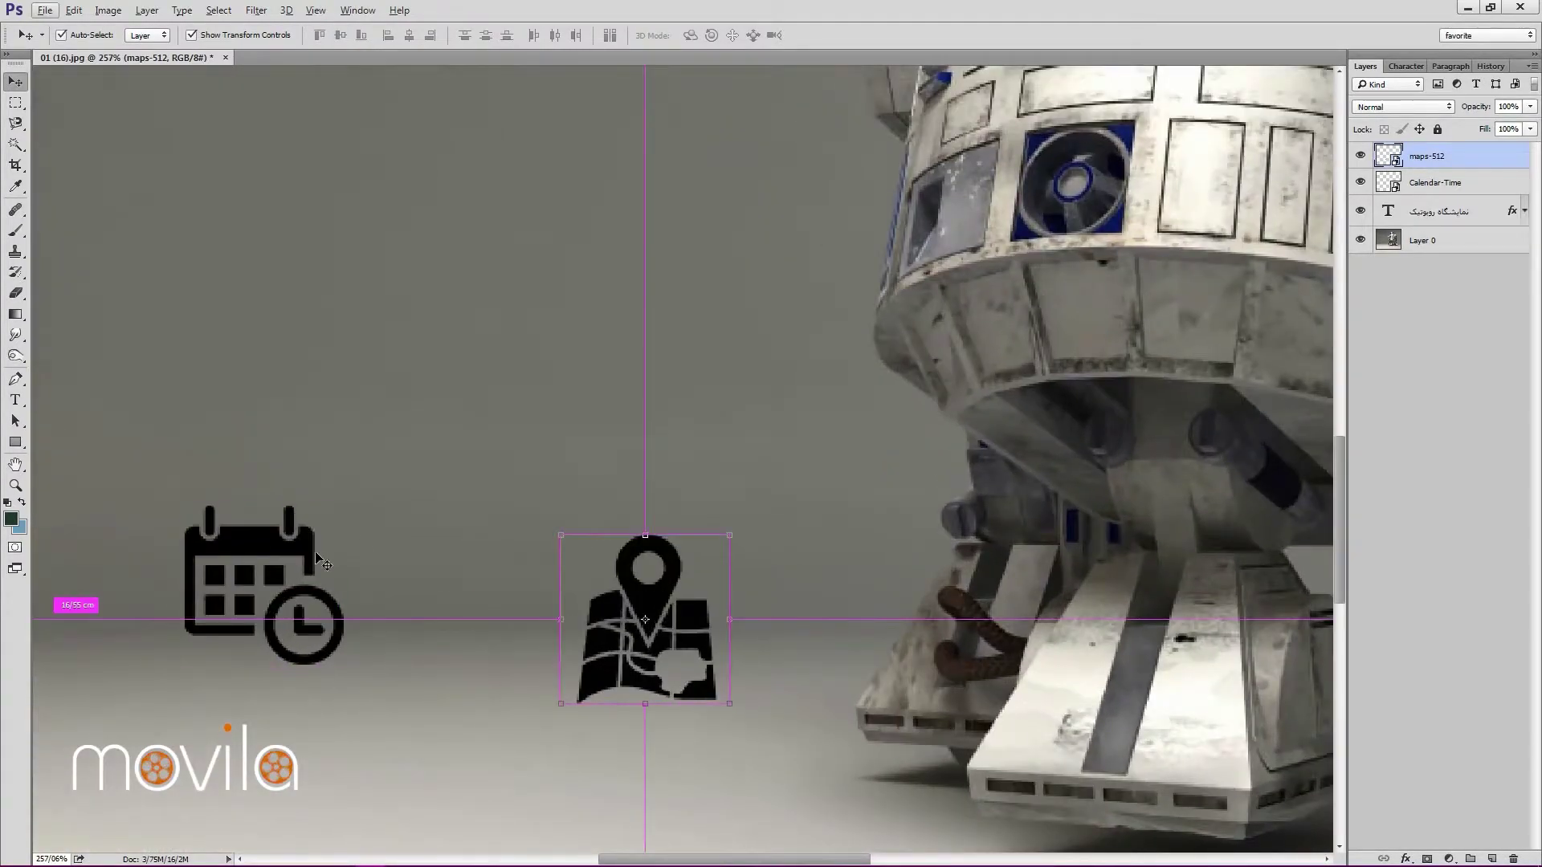
{"action": "left_click_drag", "start_coordinate": [269, 548], "coordinate": [659, 312]}
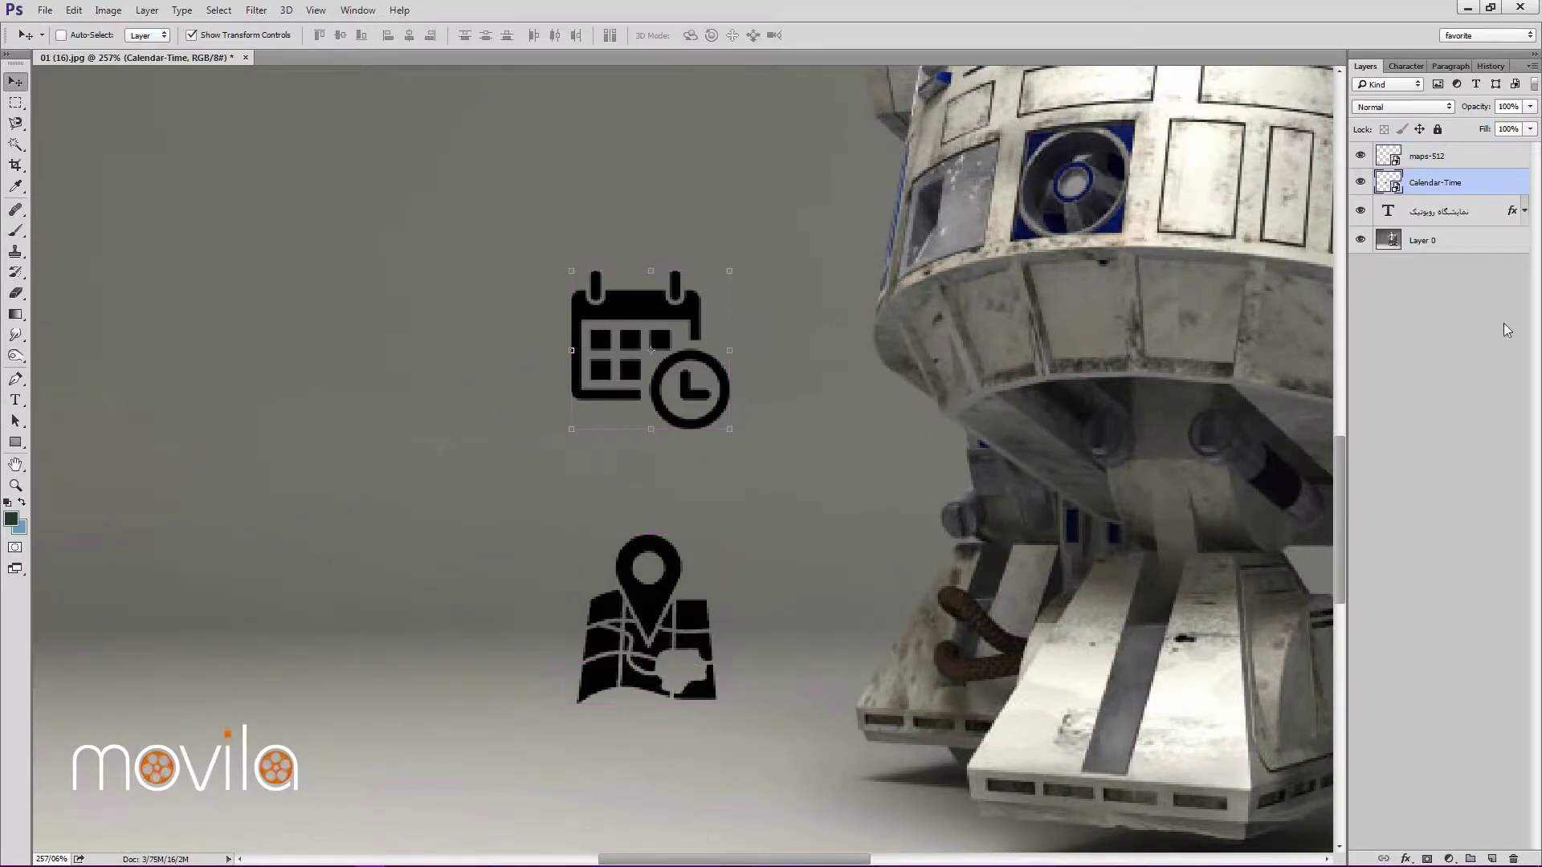
Rasterize both the maps-512 and Calendar-Time layers.
{"action": "left_click", "coordinate": [1431, 157]}
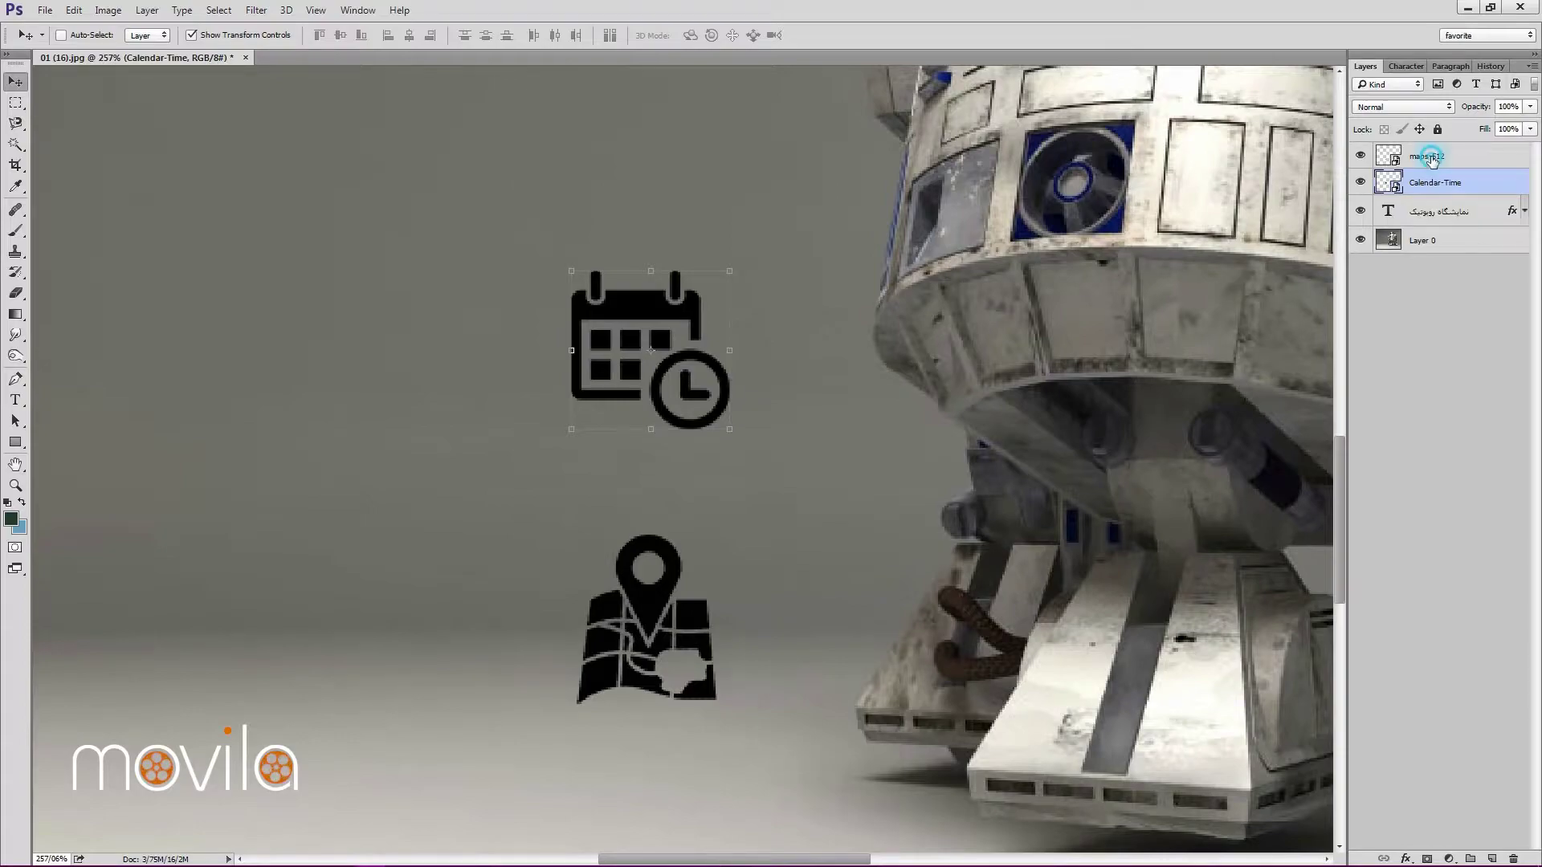
{"action": "left_click", "coordinate": [1426, 159]}
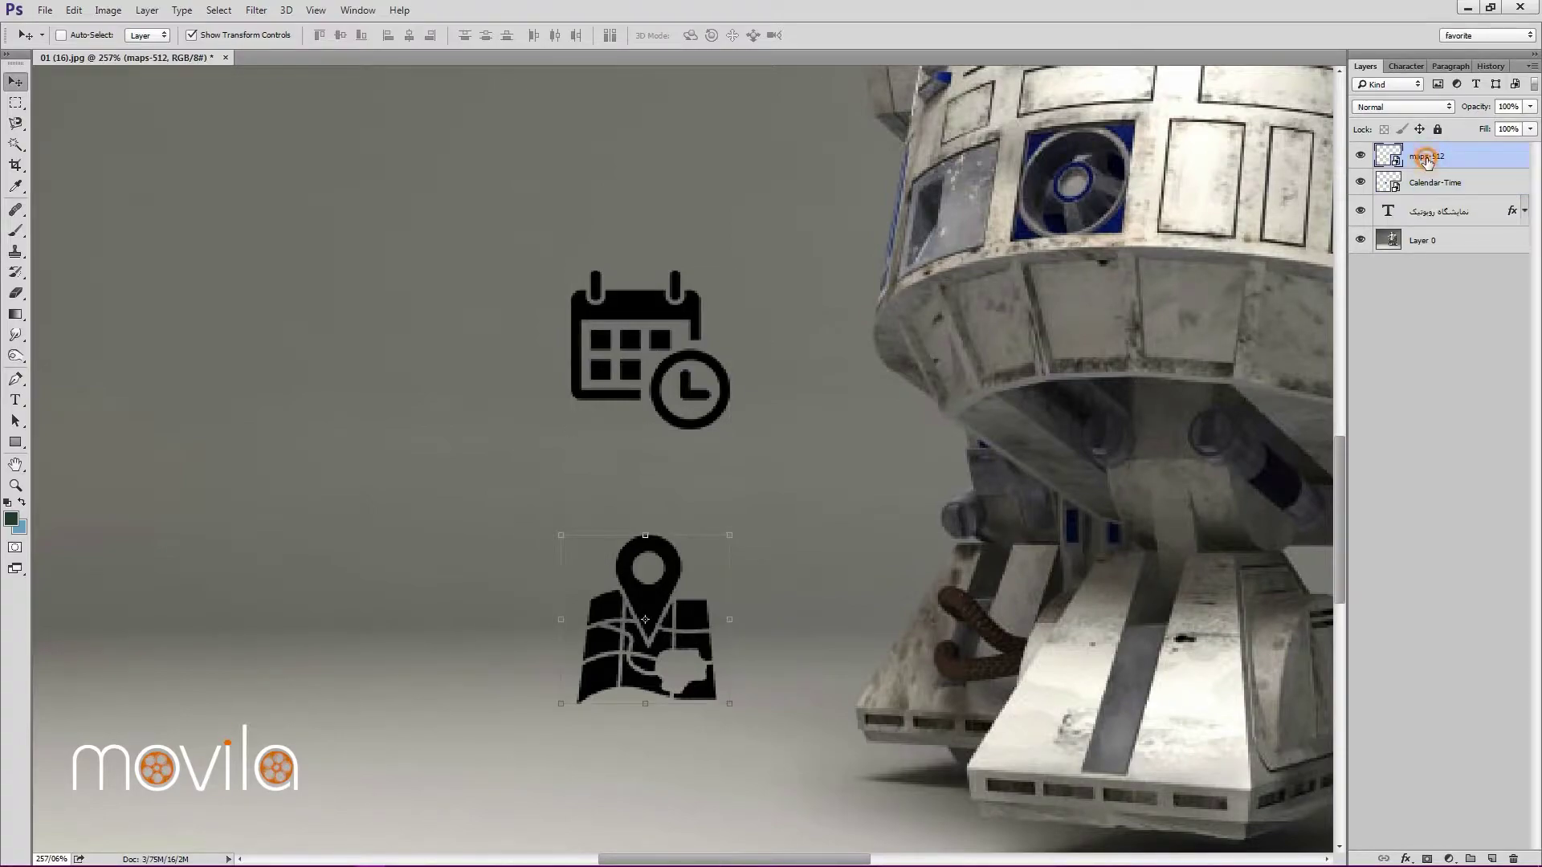
{"action": "right_click", "coordinate": [1427, 159]}
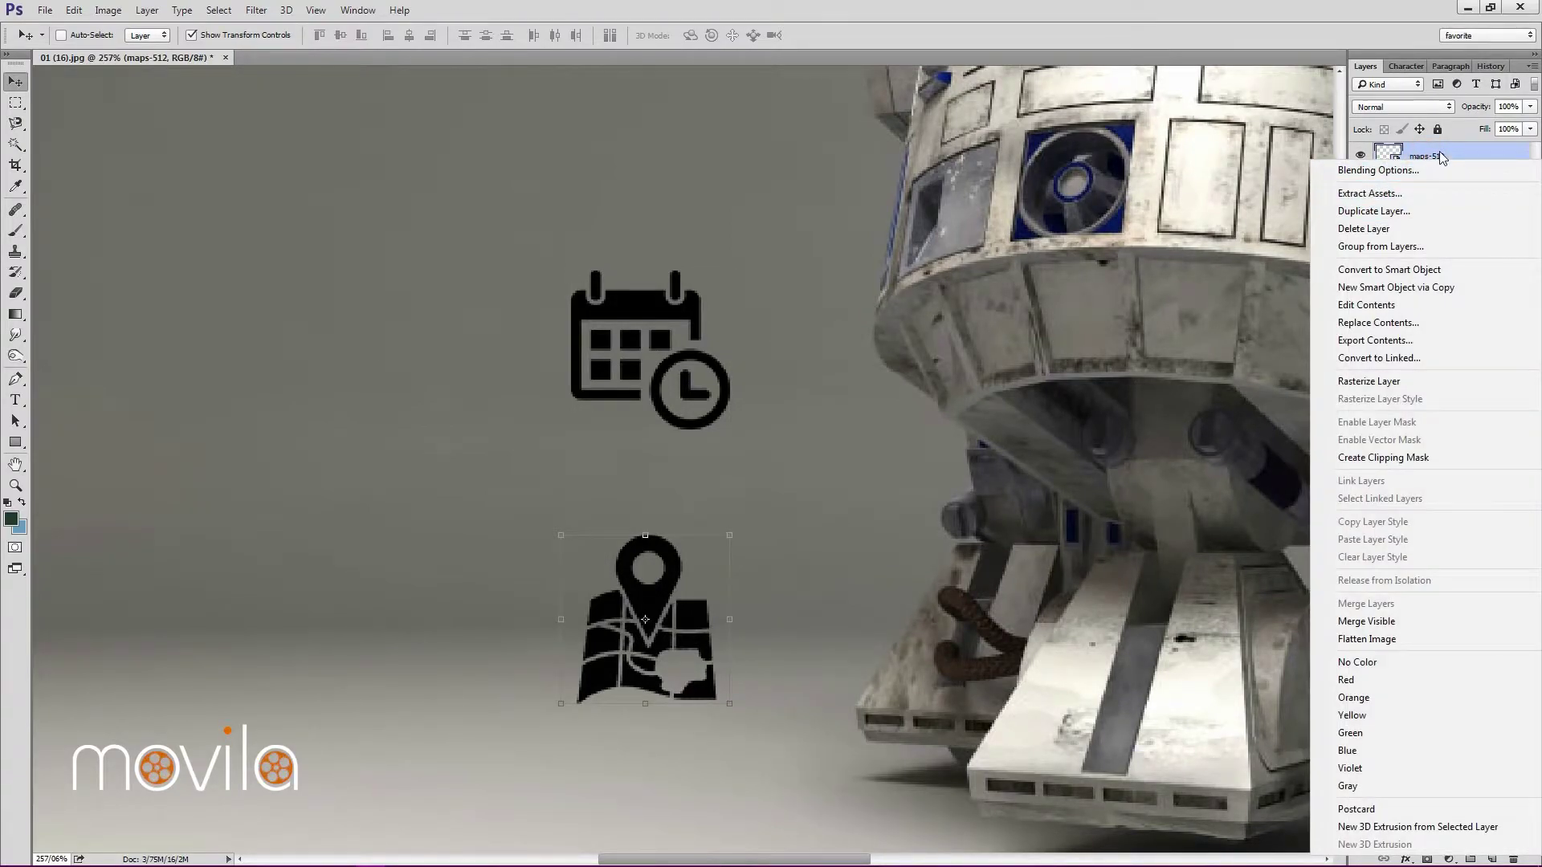
{"action": "left_click", "coordinate": [1378, 381]}
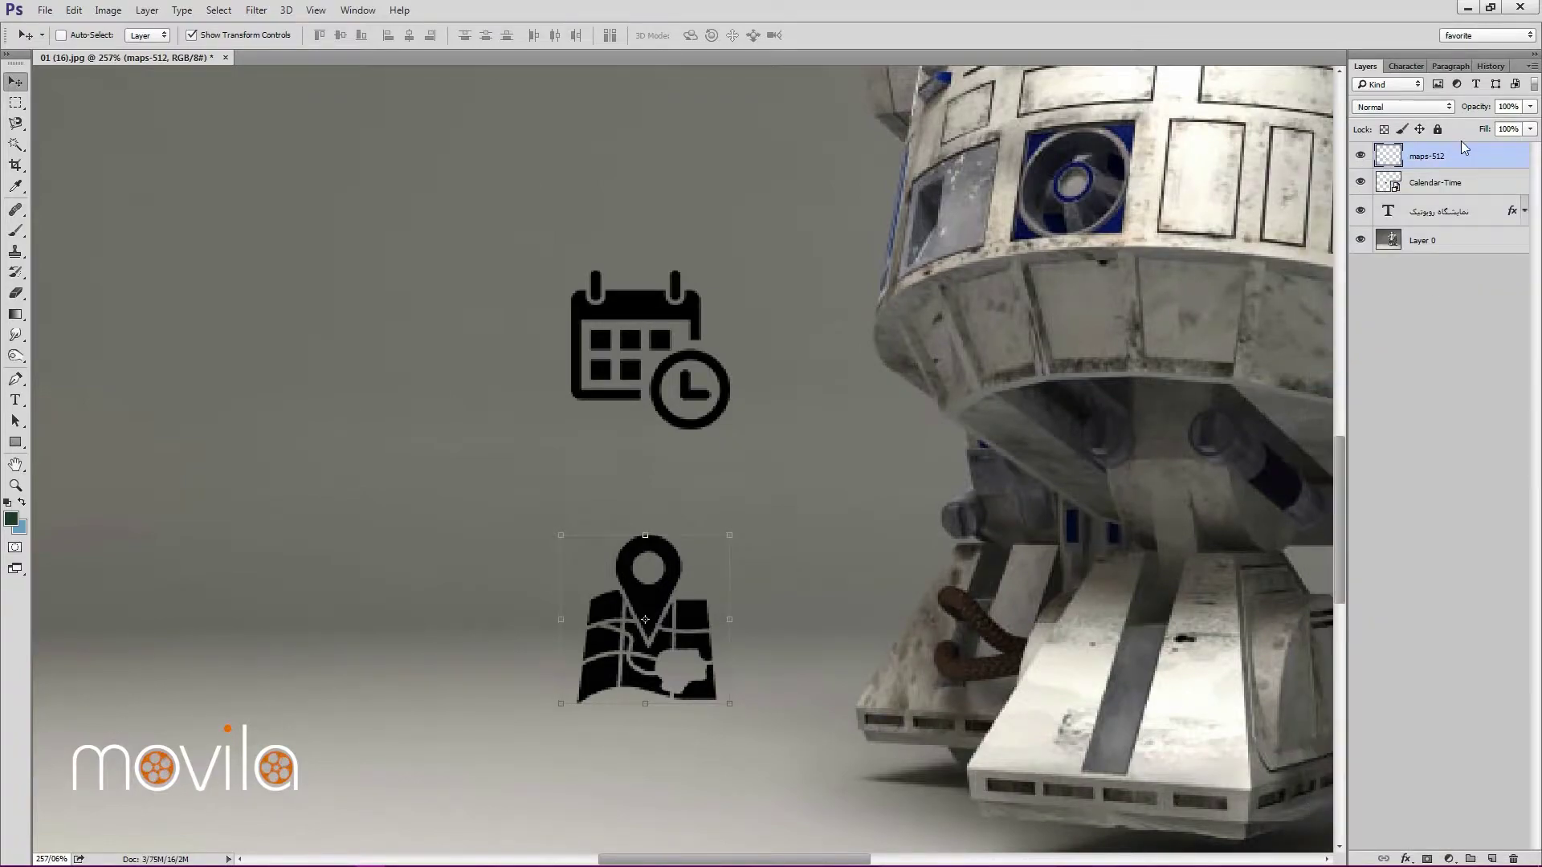
{"action": "left_click", "coordinate": [1427, 184]}
{"action": "right_click", "coordinate": [1426, 184]}
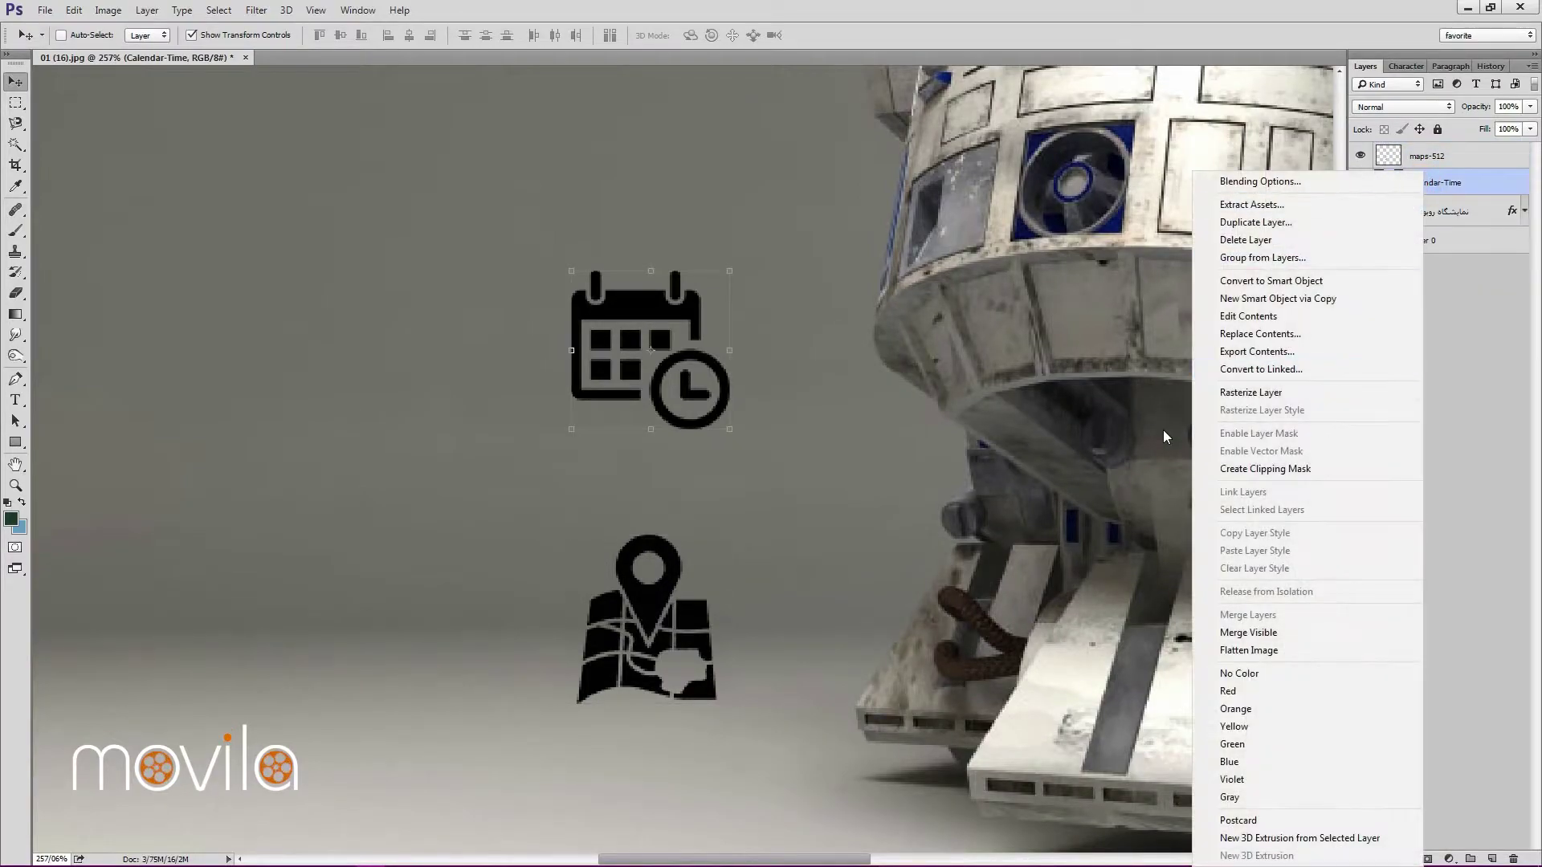
{"action": "left_click", "coordinate": [1295, 392]}
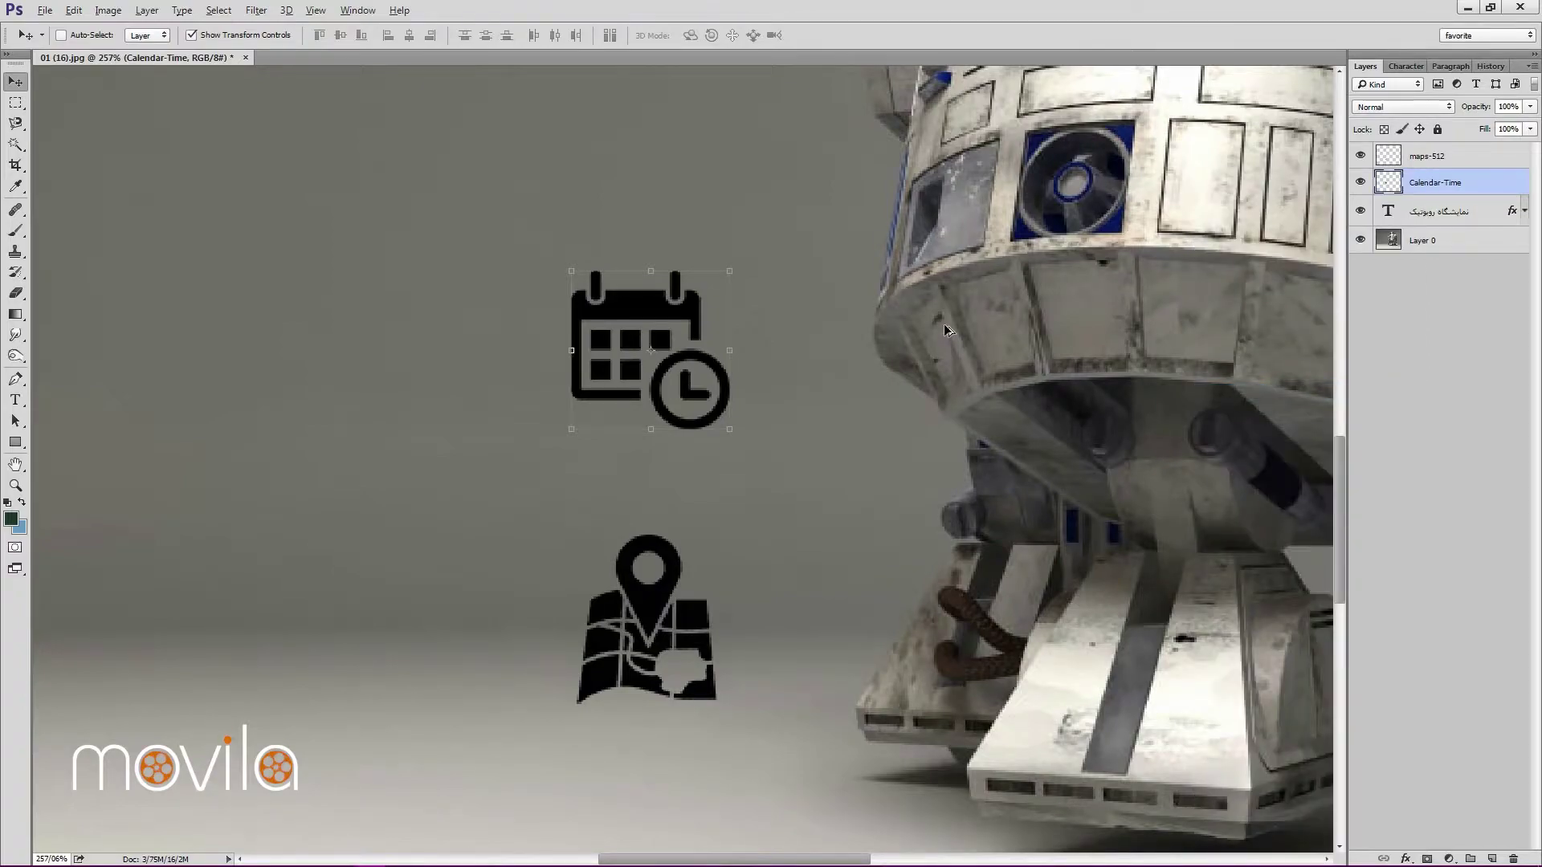
Adjust the Levels of the Layer 0 robot image with the automatic correction, using a black input level of 6.
{"action": "key", "text": "ctrl+0"}
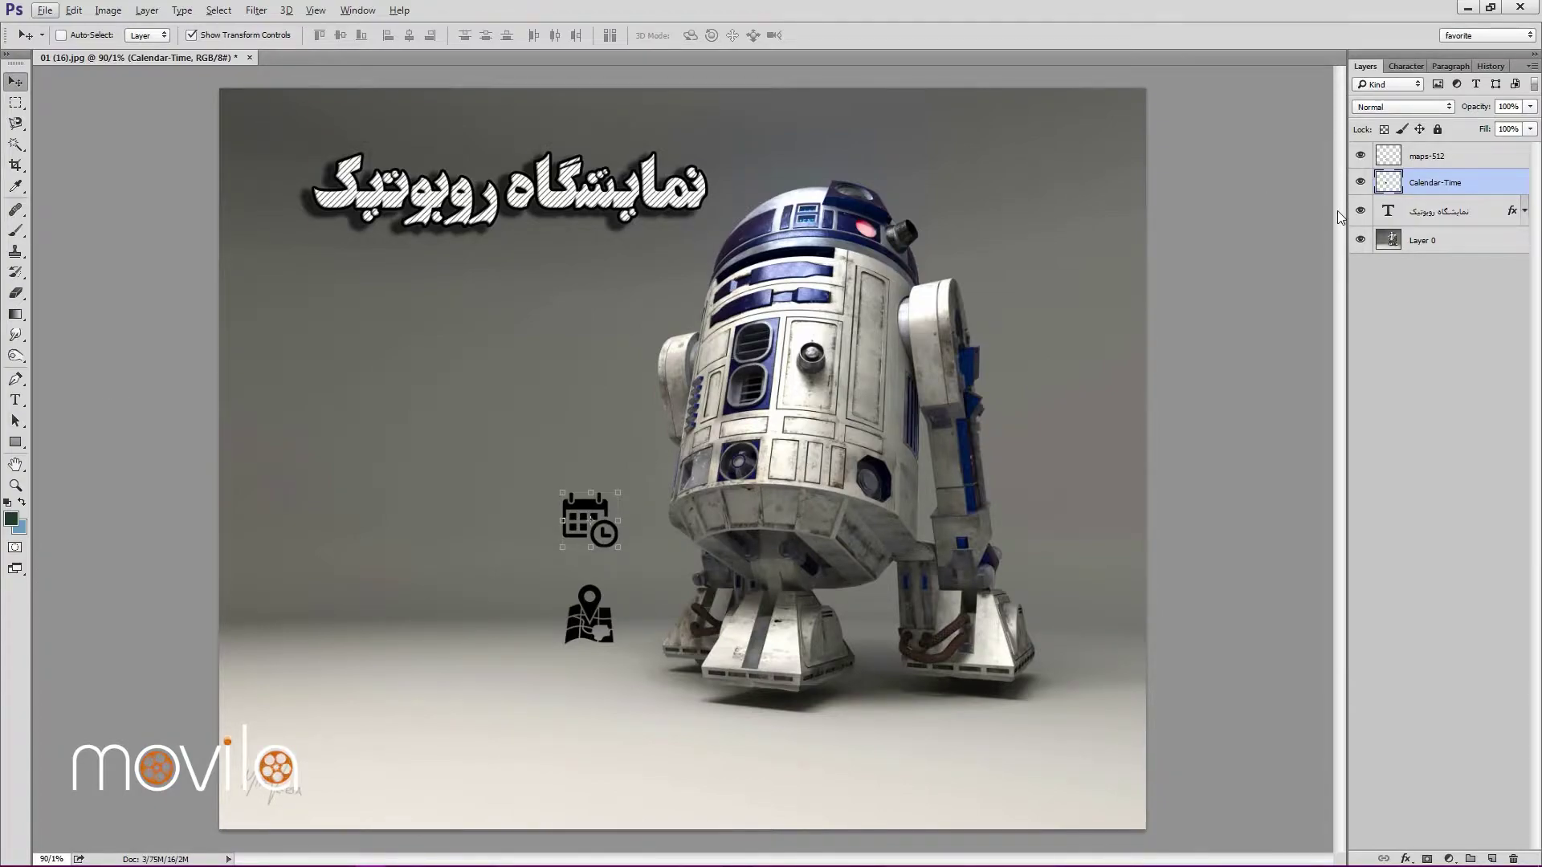
{"action": "left_click", "coordinate": [1447, 241]}
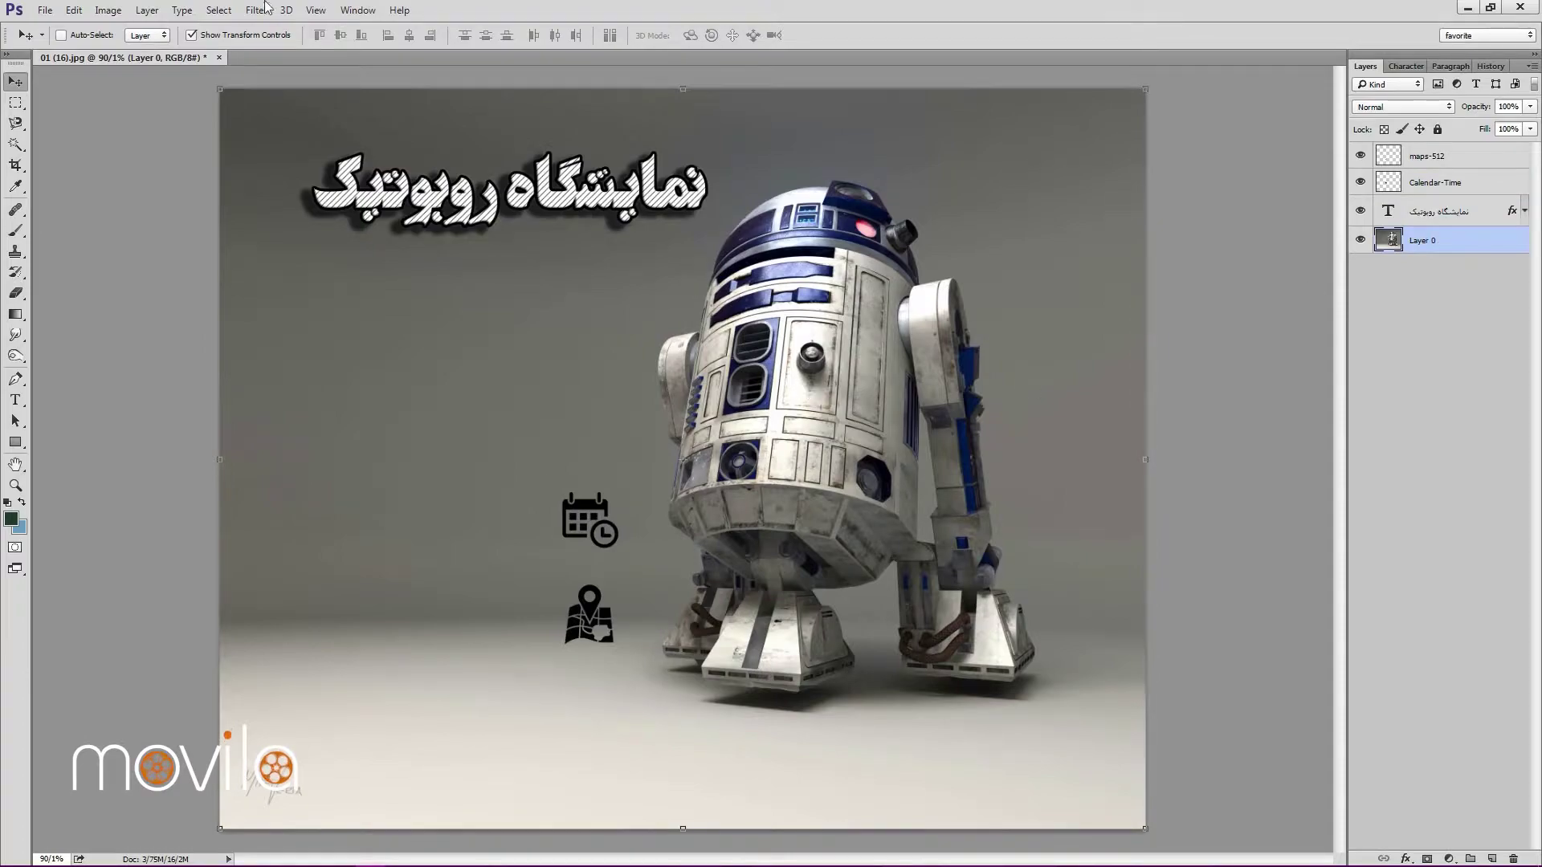
{"action": "left_click", "coordinate": [109, 9]}
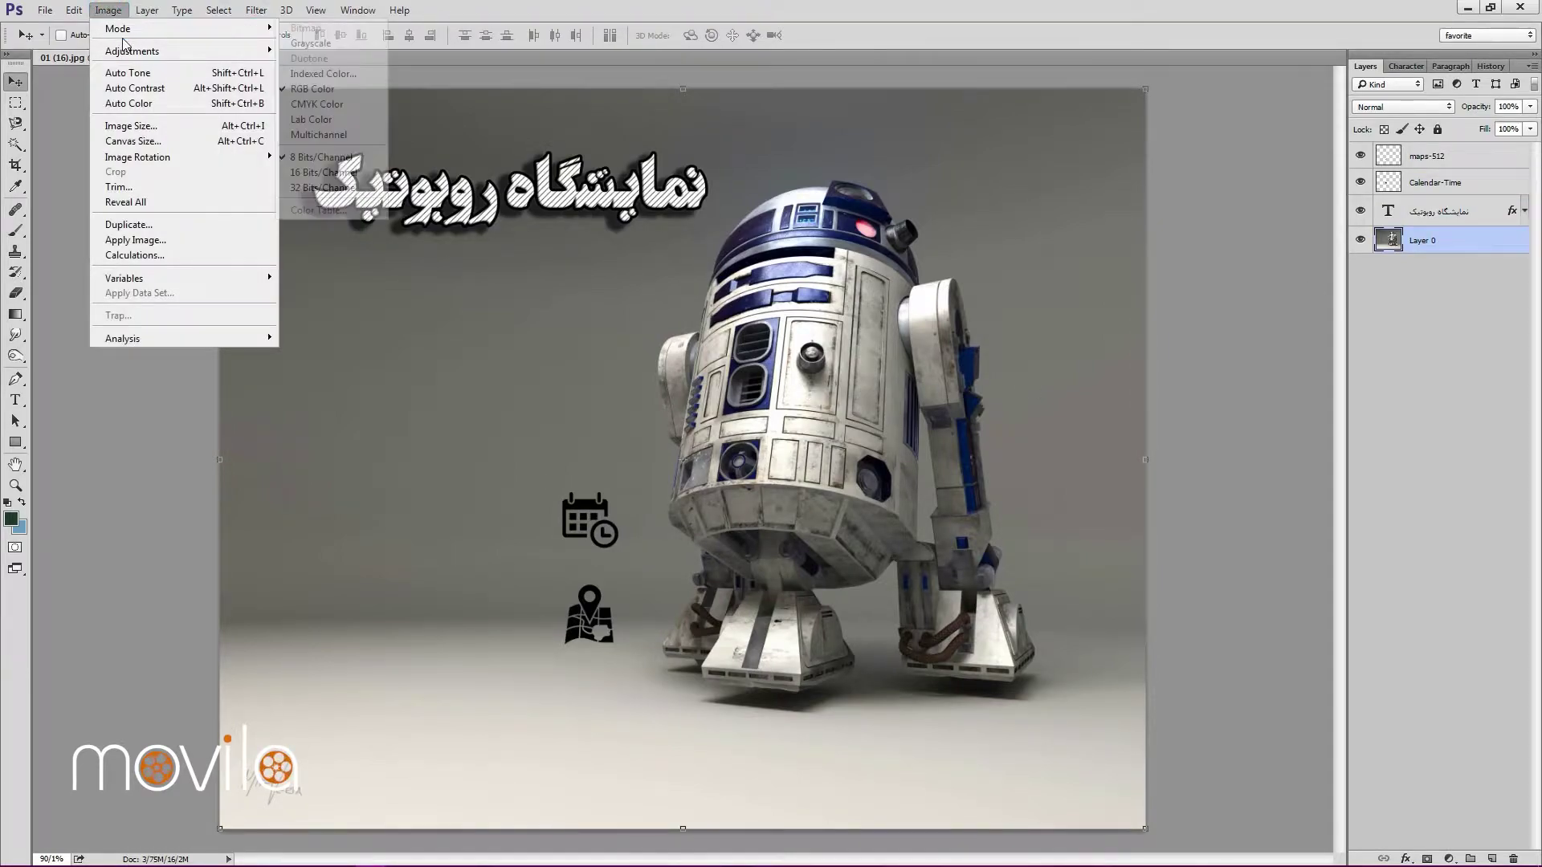
{"action": "mouse_move", "coordinate": [154, 32]}
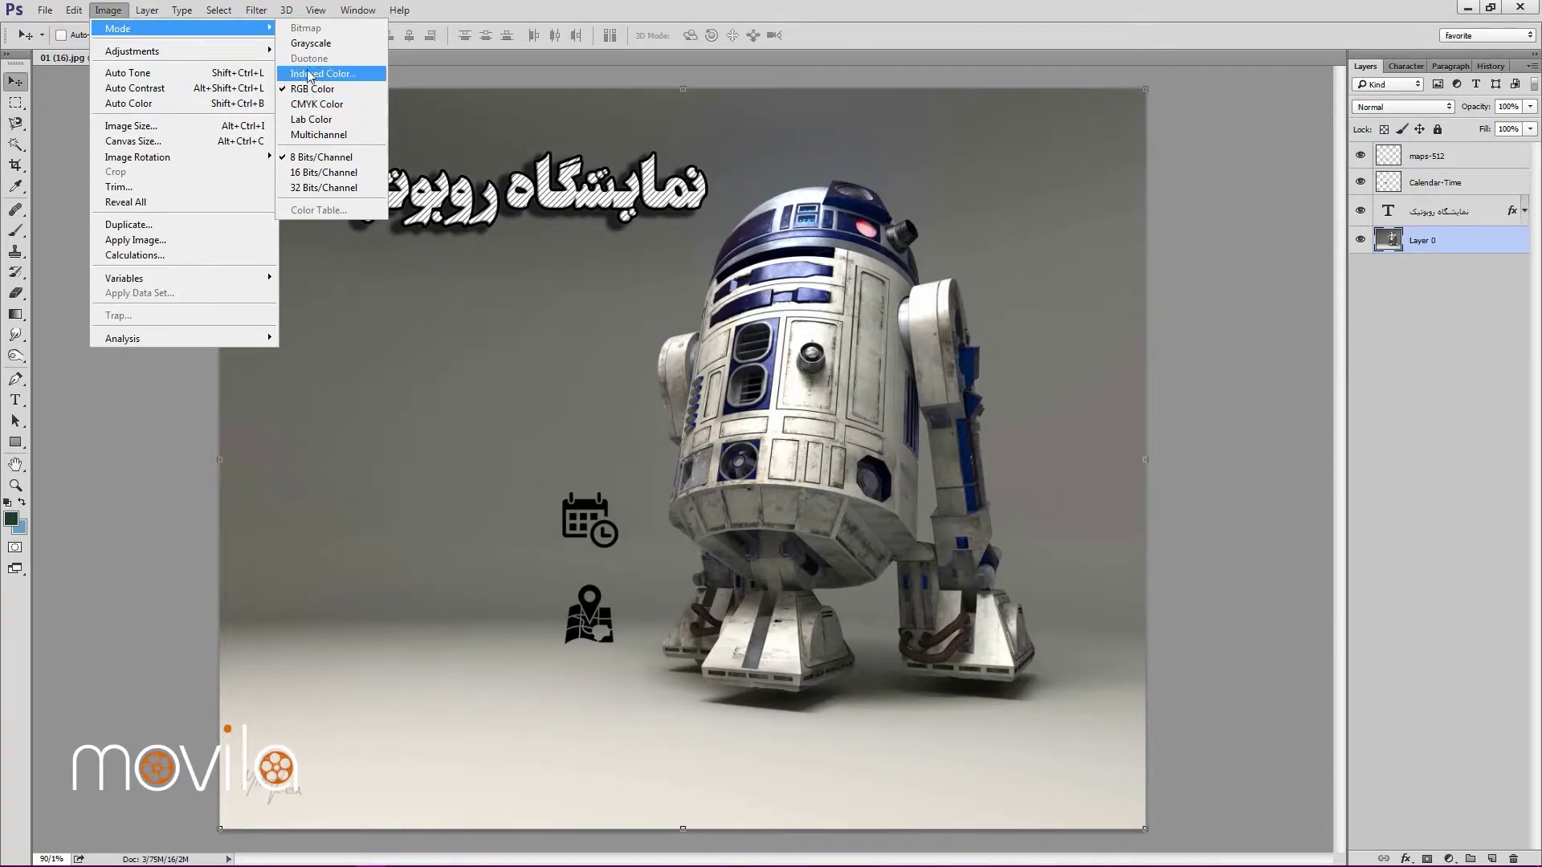
{"action": "mouse_move", "coordinate": [190, 54]}
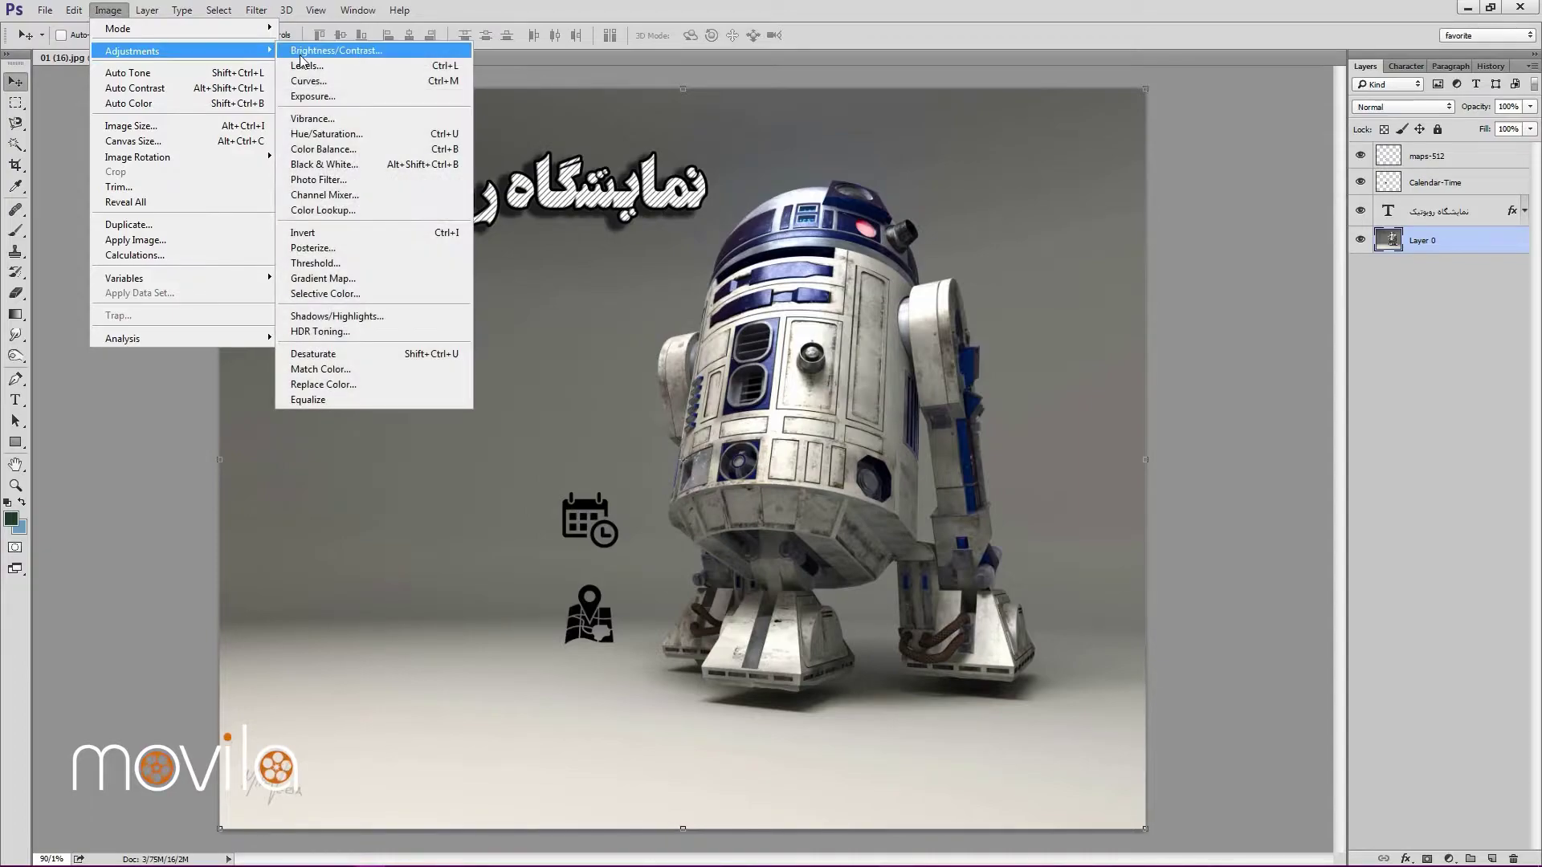
{"action": "left_click", "coordinate": [342, 71]}
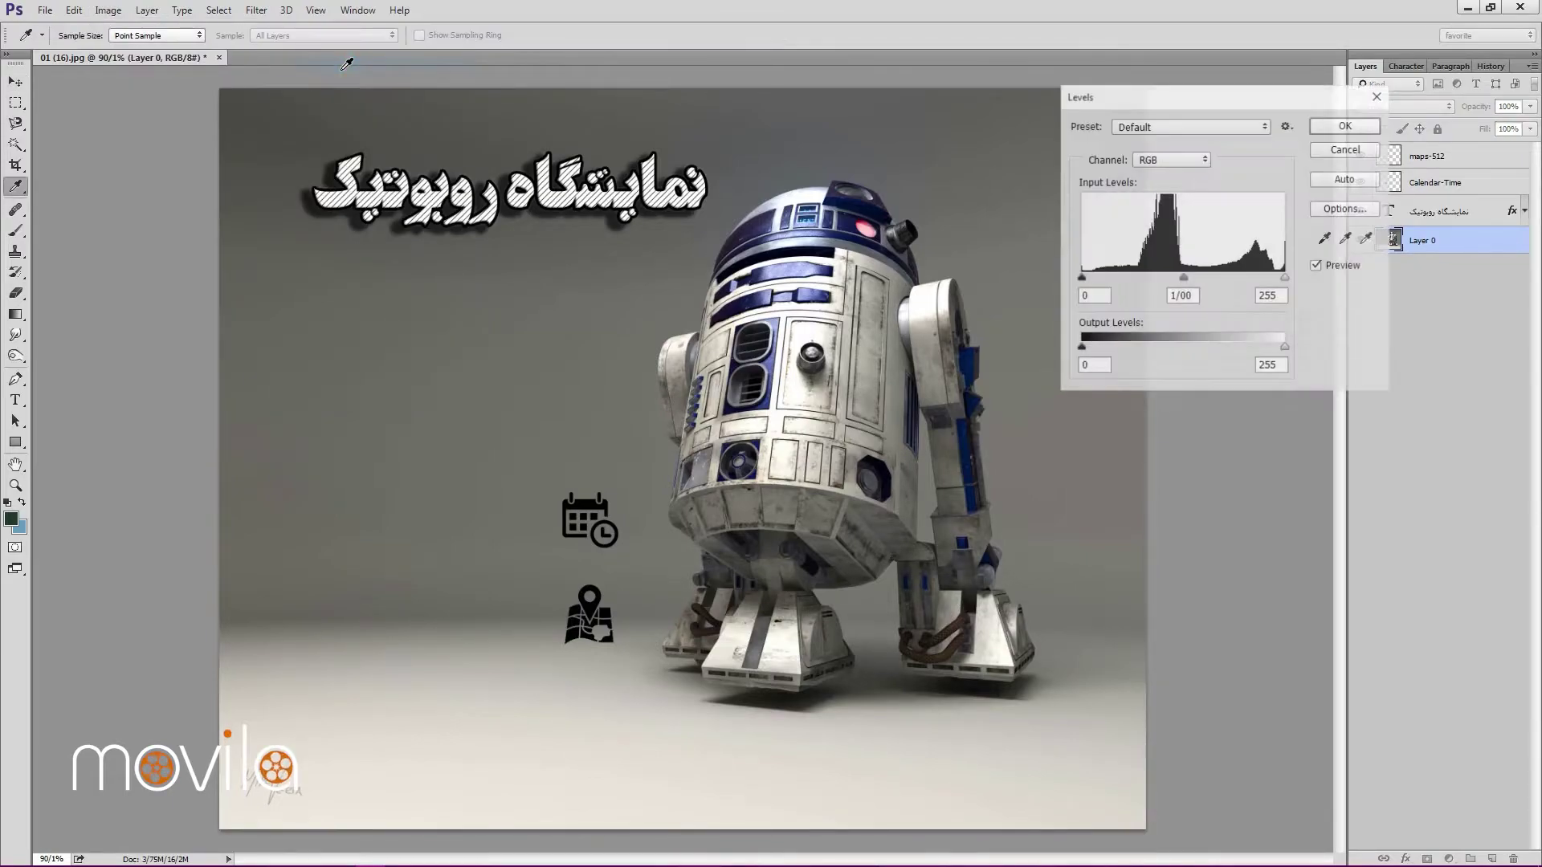
{"action": "mouse_move", "coordinate": [1128, 96]}
{"action": "left_mouse_down"}
{"action": "mouse_move", "coordinate": [889, 138]}
{"action": "mouse_move", "coordinate": [990, 138]}
{"action": "mouse_move", "coordinate": [1129, 91]}
{"action": "left_mouse_up"}
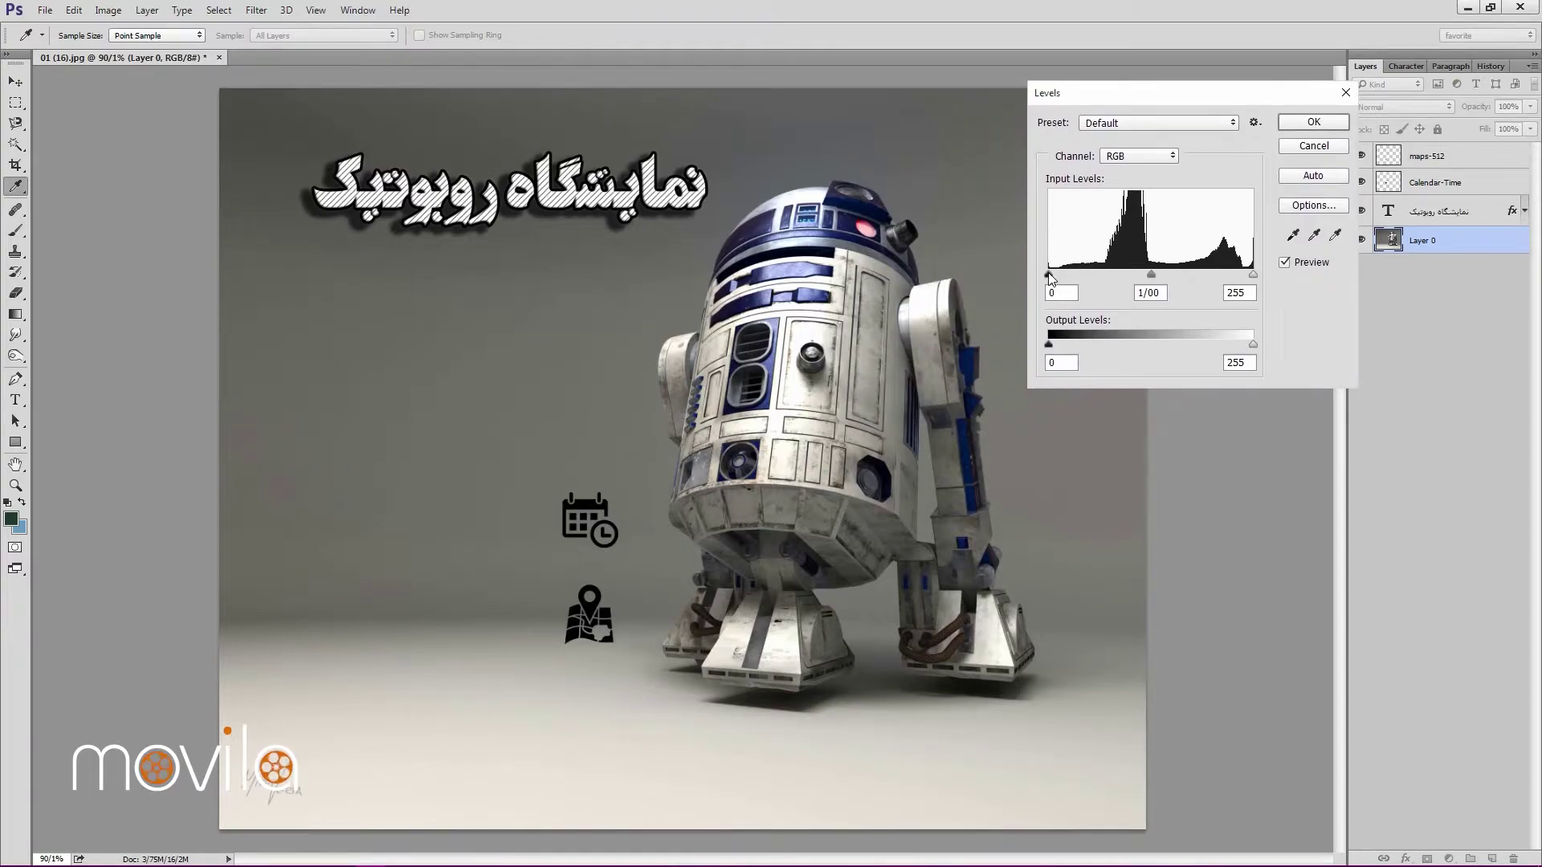
{"action": "mouse_move", "coordinate": [1051, 278]}
{"action": "left_mouse_down"}
{"action": "mouse_move", "coordinate": [1062, 268]}
{"action": "mouse_move", "coordinate": [1048, 274]}
{"action": "left_mouse_up"}
{"action": "left_click_drag", "start_coordinate": [1213, 92], "coordinate": [1183, 80]}
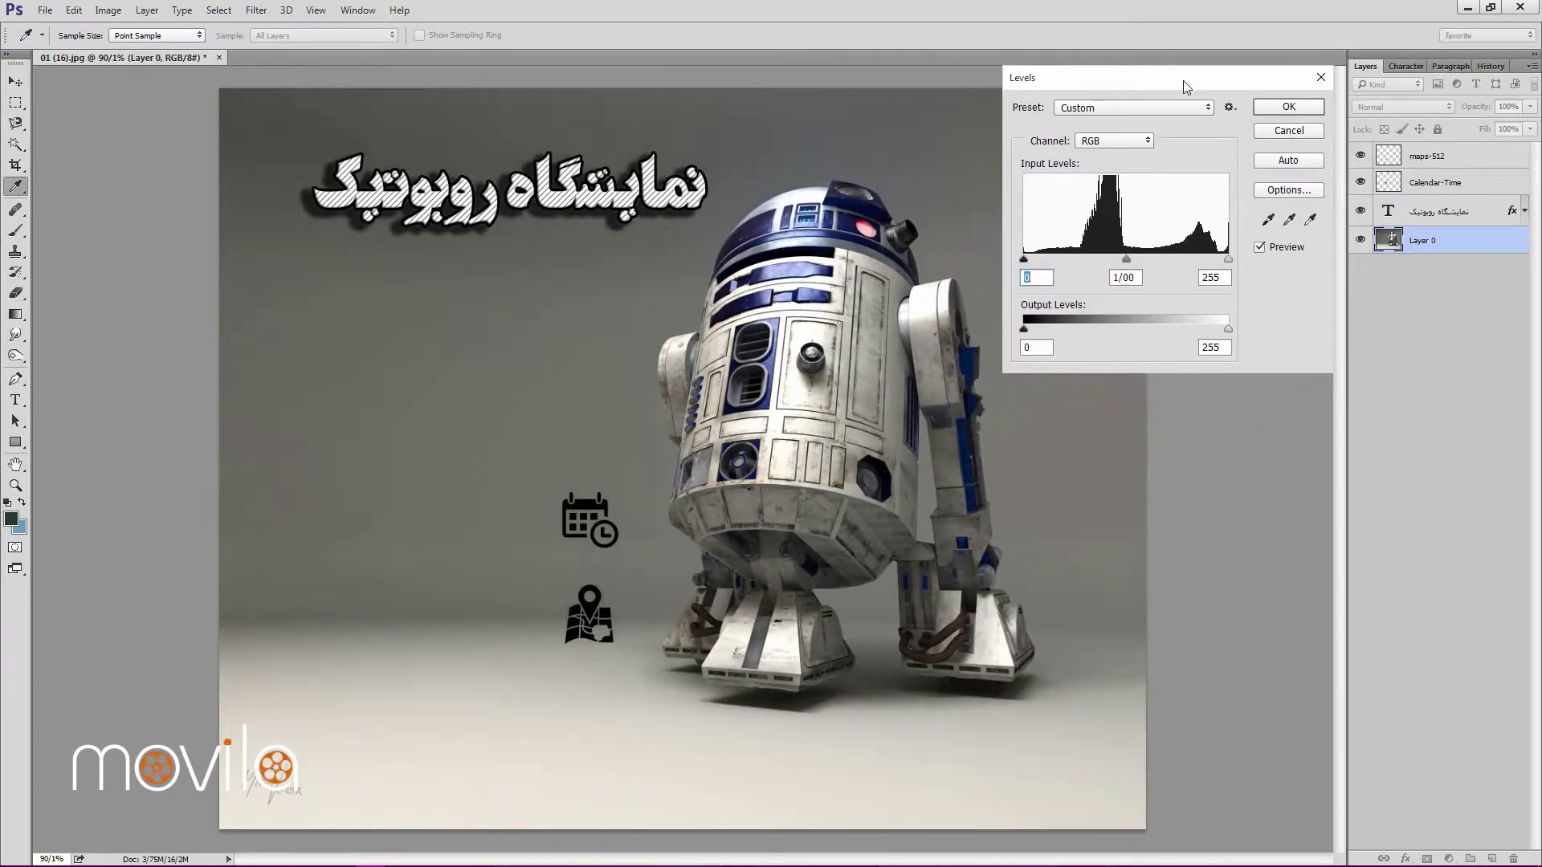
{"action": "left_click", "coordinate": [1265, 164]}
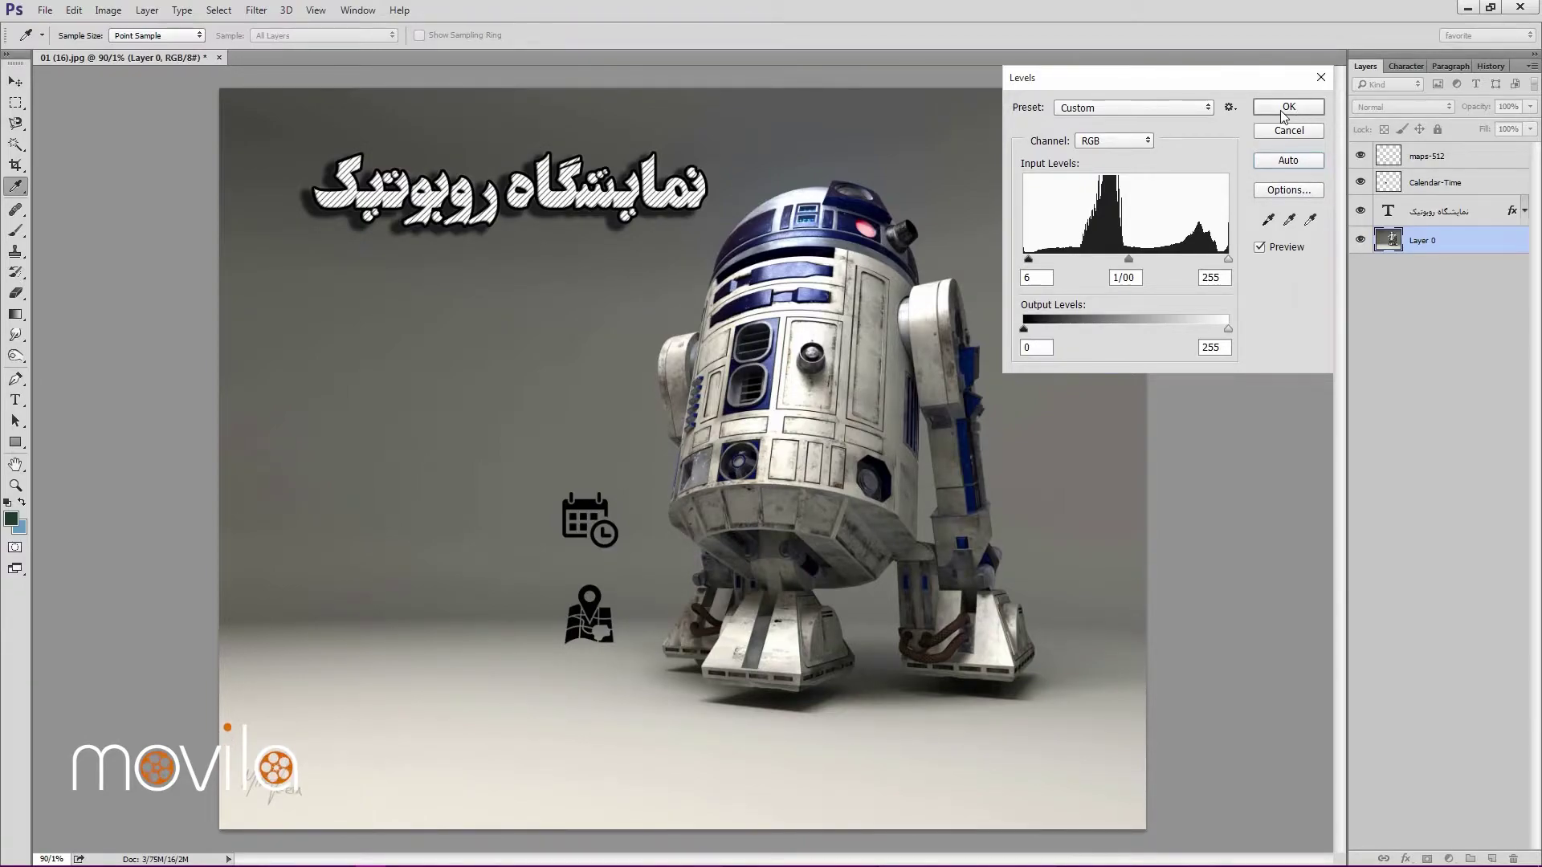
{"action": "left_click", "coordinate": [1287, 106]}
{"action": "key", "text": "v"}
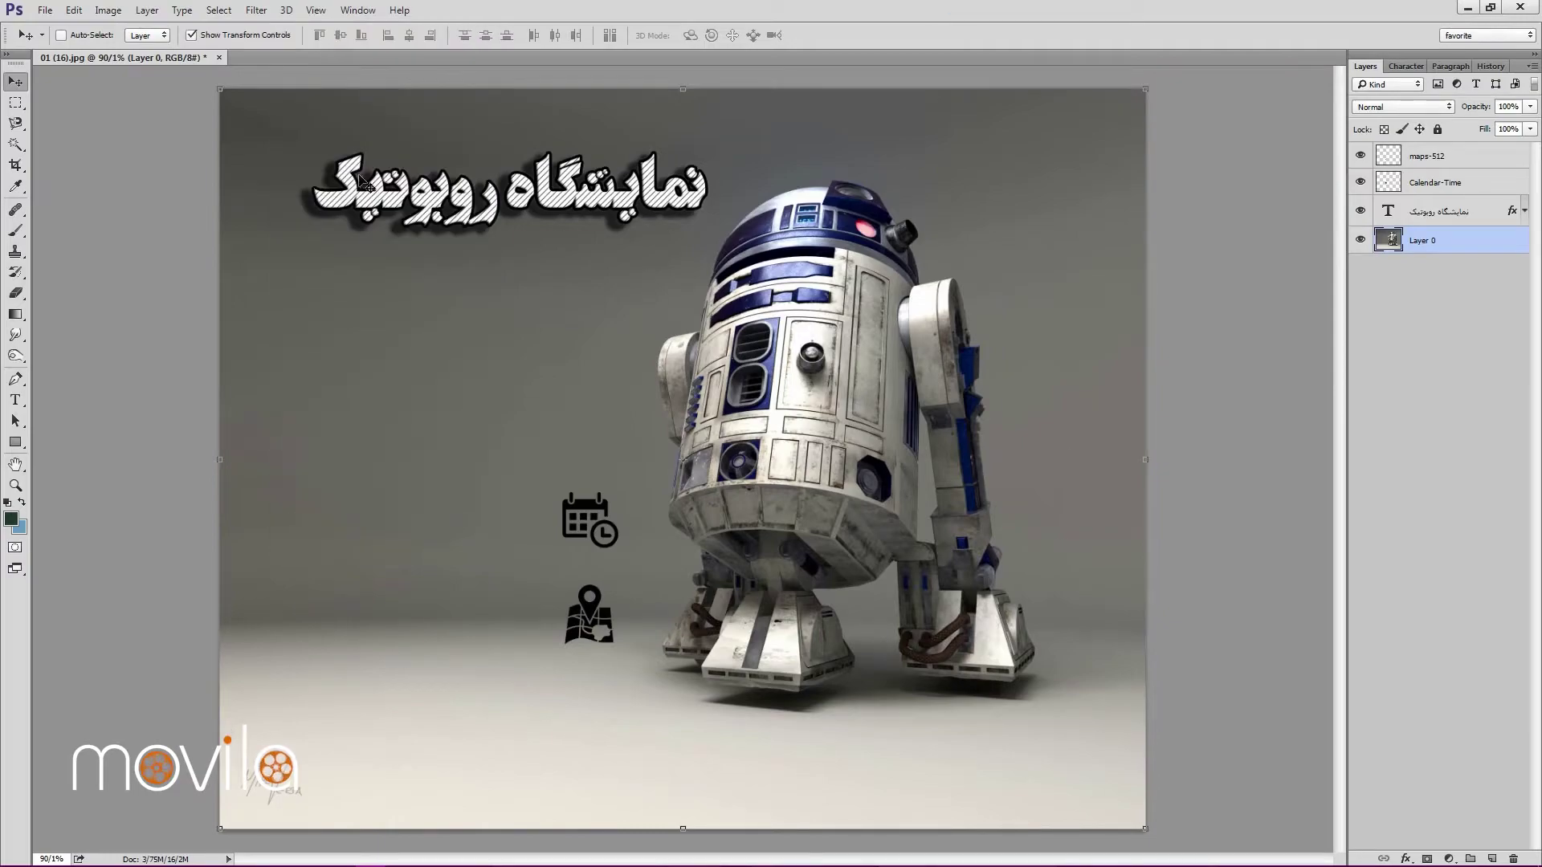
Try colorizing the robot image using Hue/Saturation with hue 360 and saturation 68, and discard the adjustment.
{"action": "left_click", "coordinate": [101, 8]}
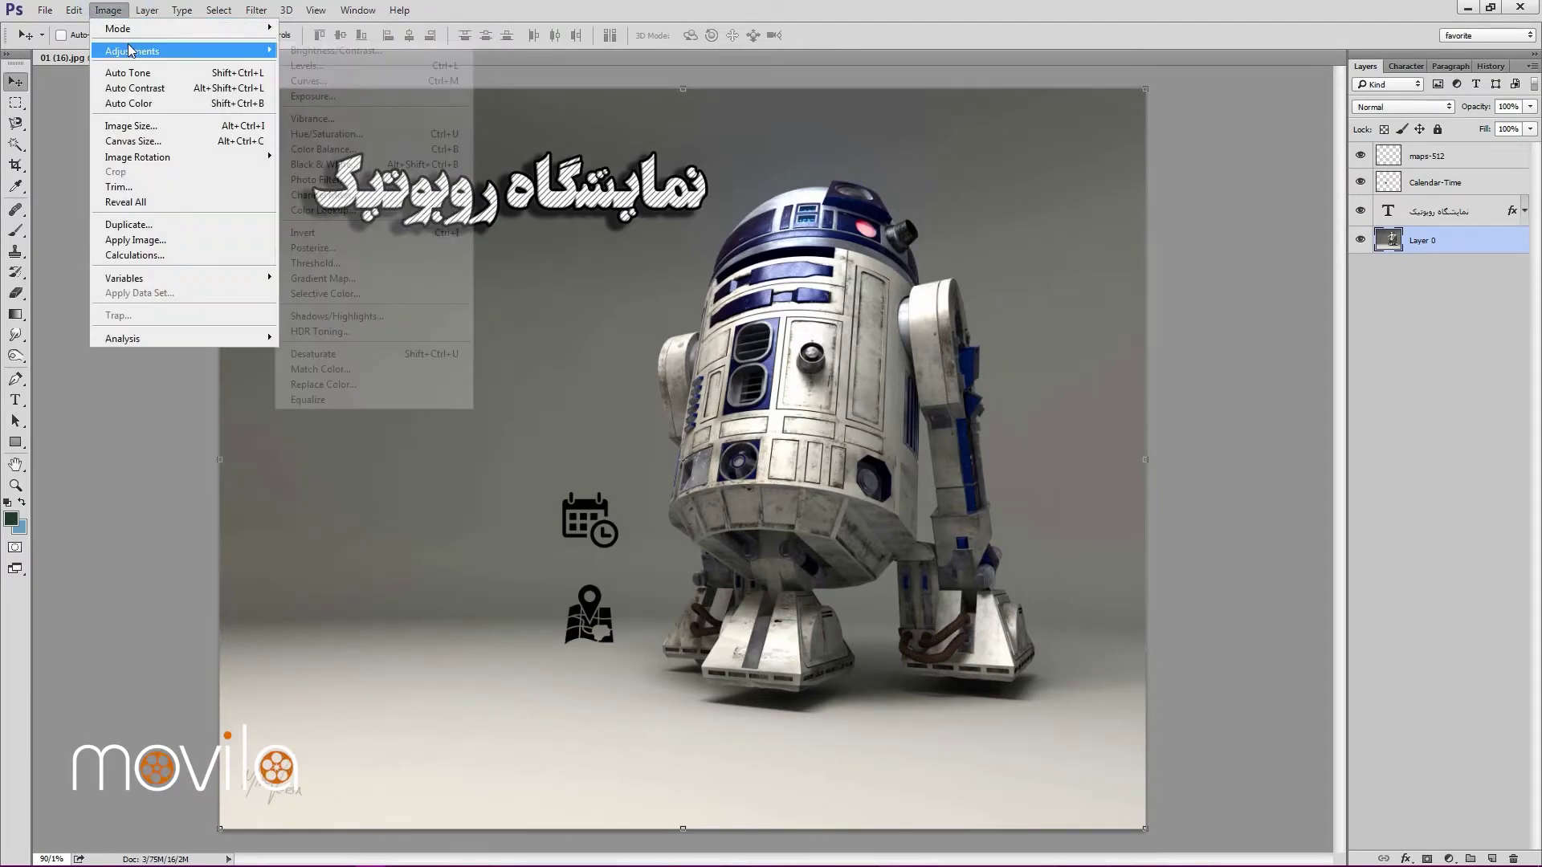
{"action": "left_click", "coordinate": [378, 133]}
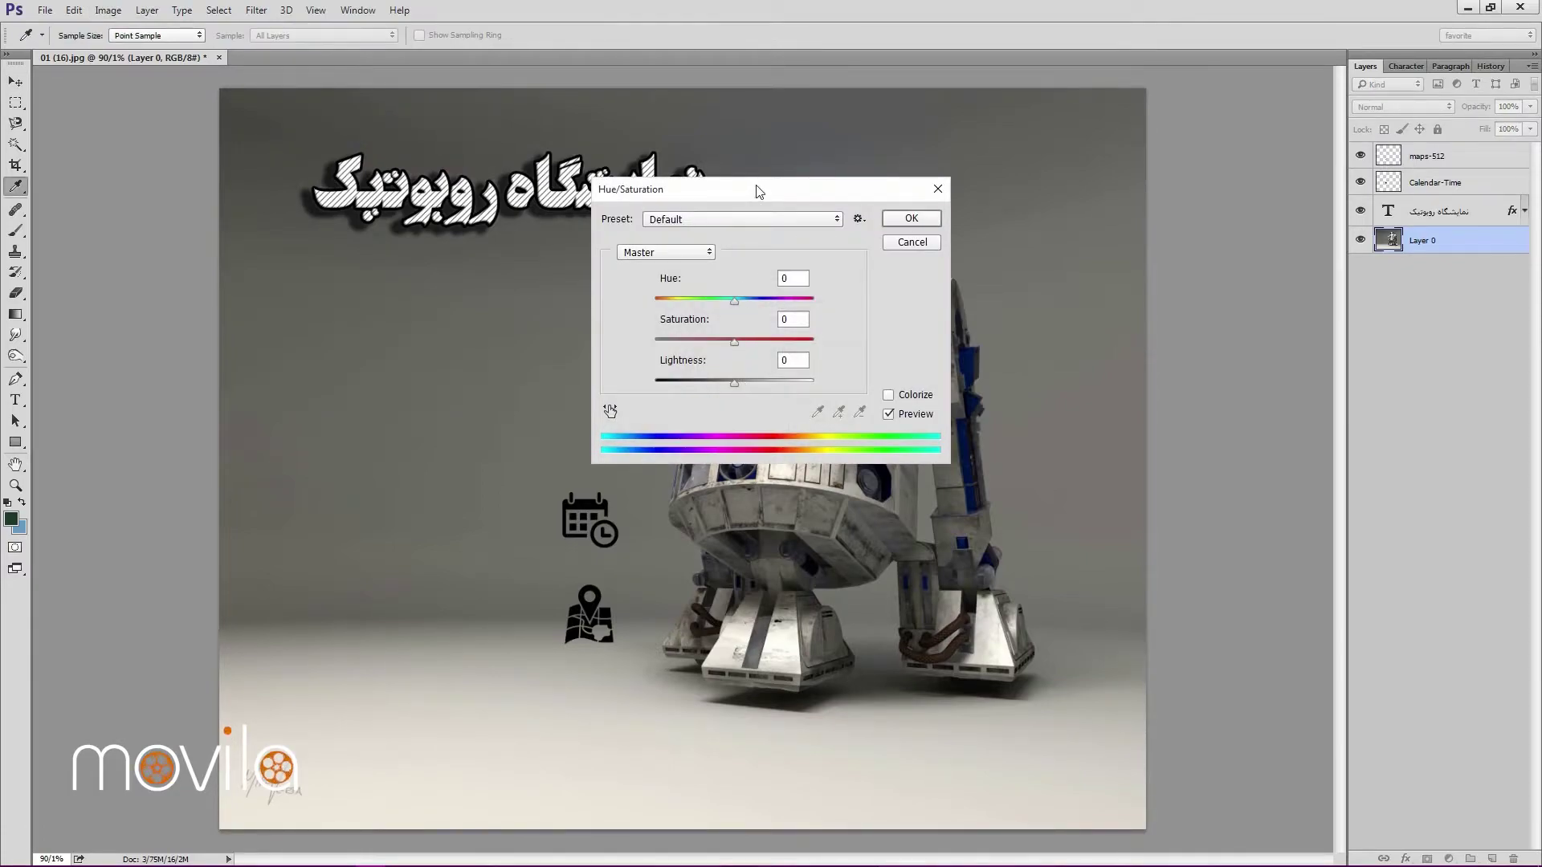
{"action": "left_click_drag", "start_coordinate": [759, 192], "coordinate": [1169, 143]}
{"action": "left_click", "coordinate": [1123, 261]}
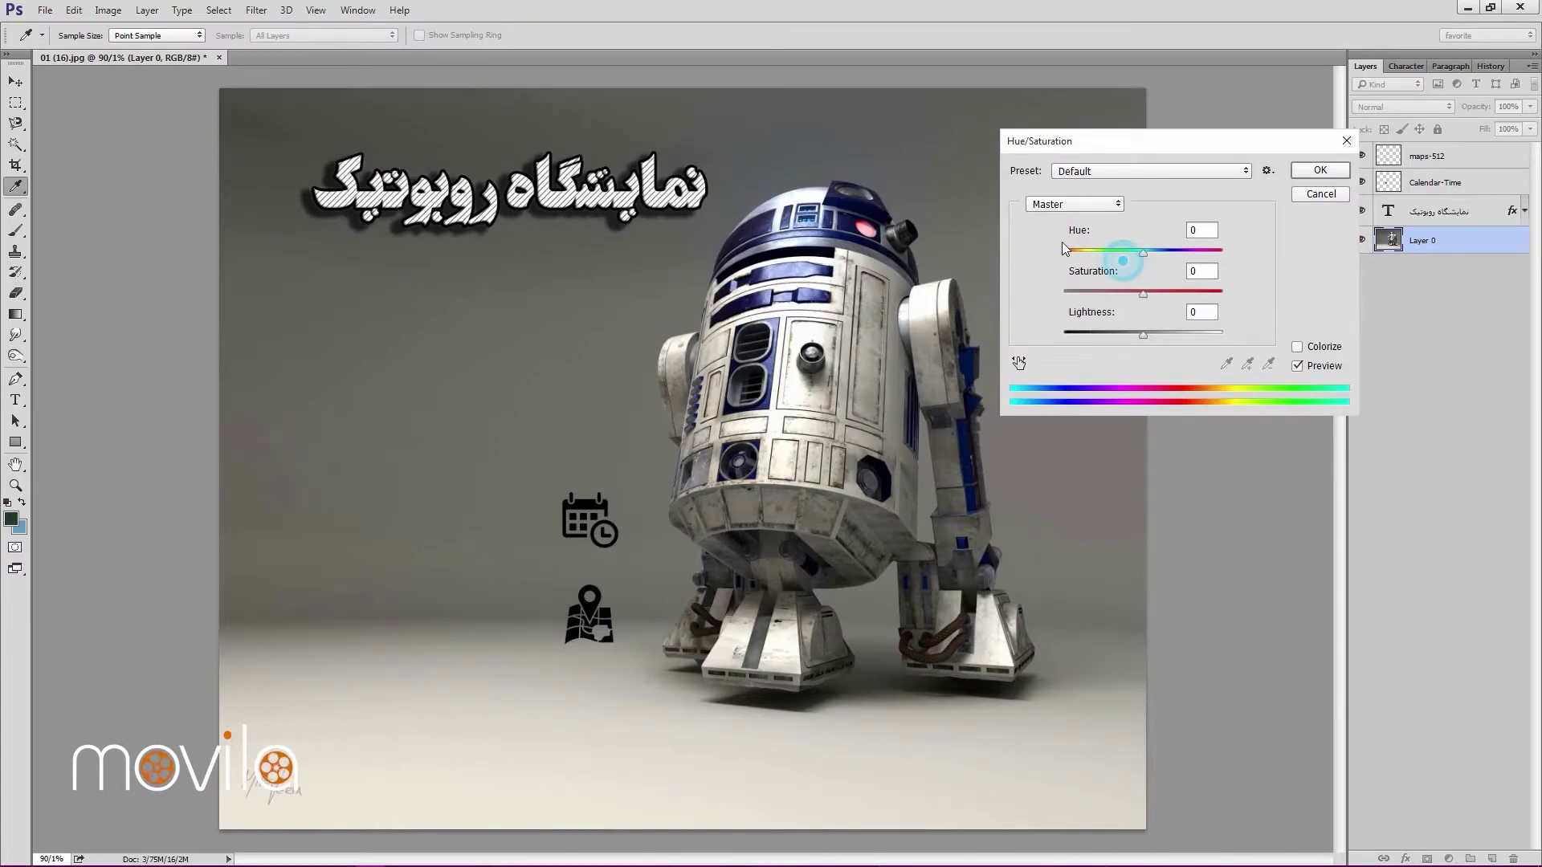
{"action": "left_click_drag", "start_coordinate": [1083, 252], "coordinate": [1165, 318]}
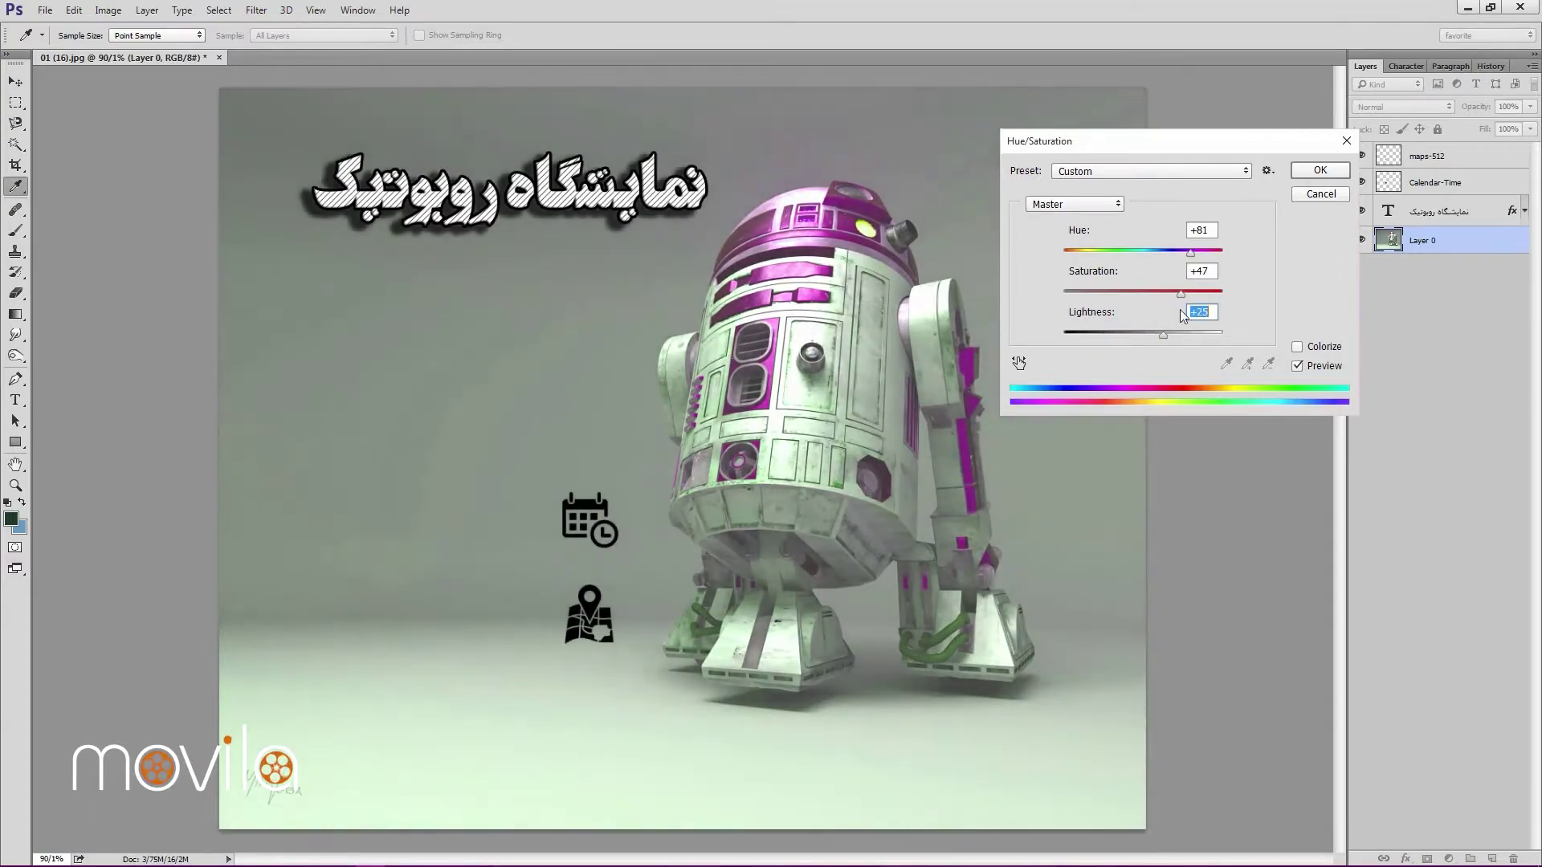
{"action": "left_click", "coordinate": [1297, 346]}
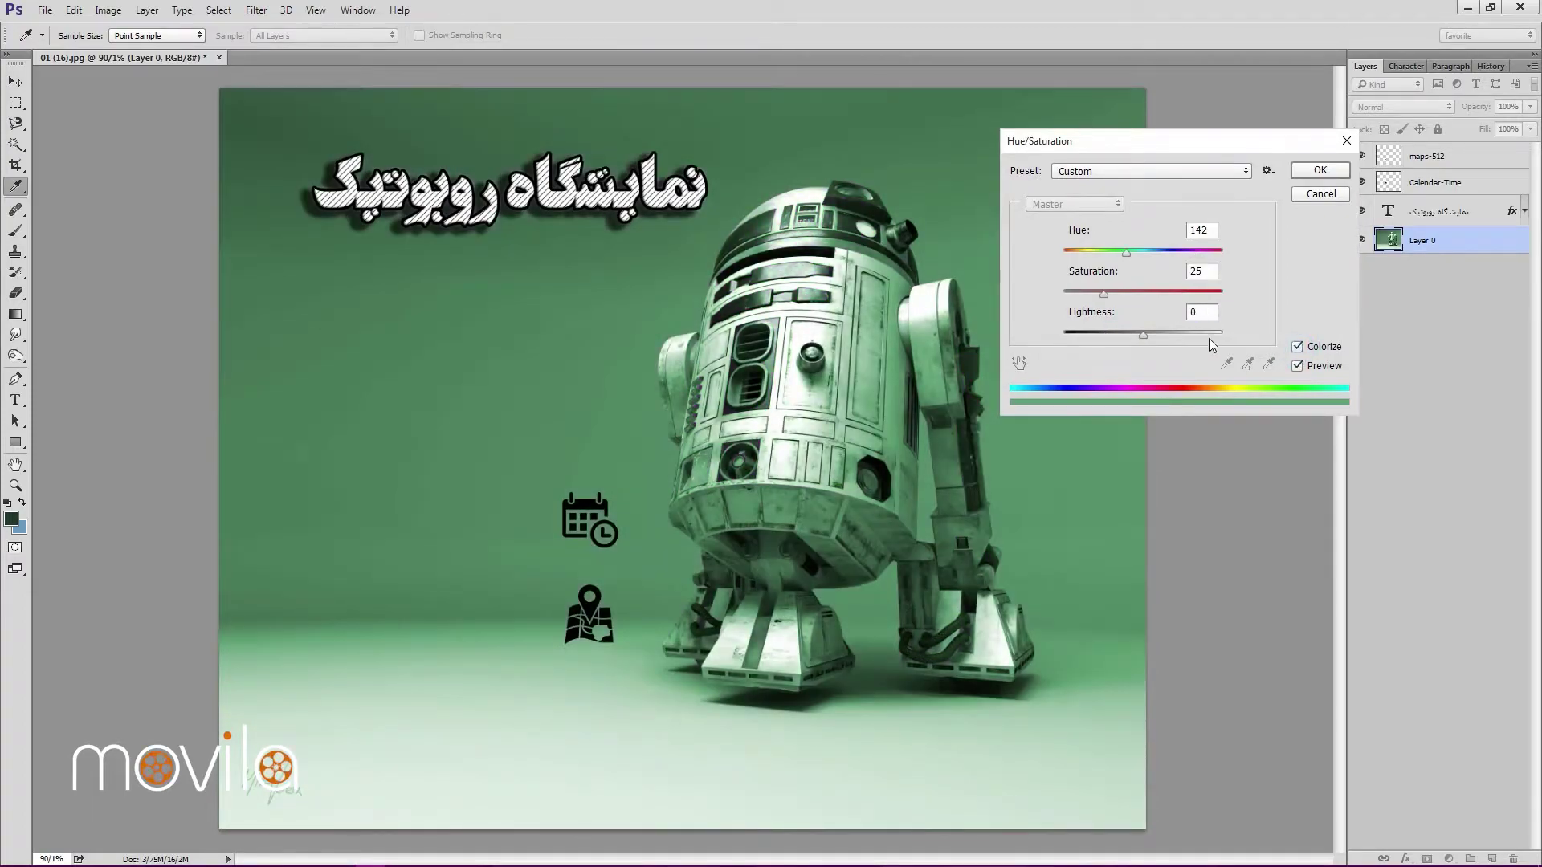
{"action": "left_click", "coordinate": [1169, 292]}
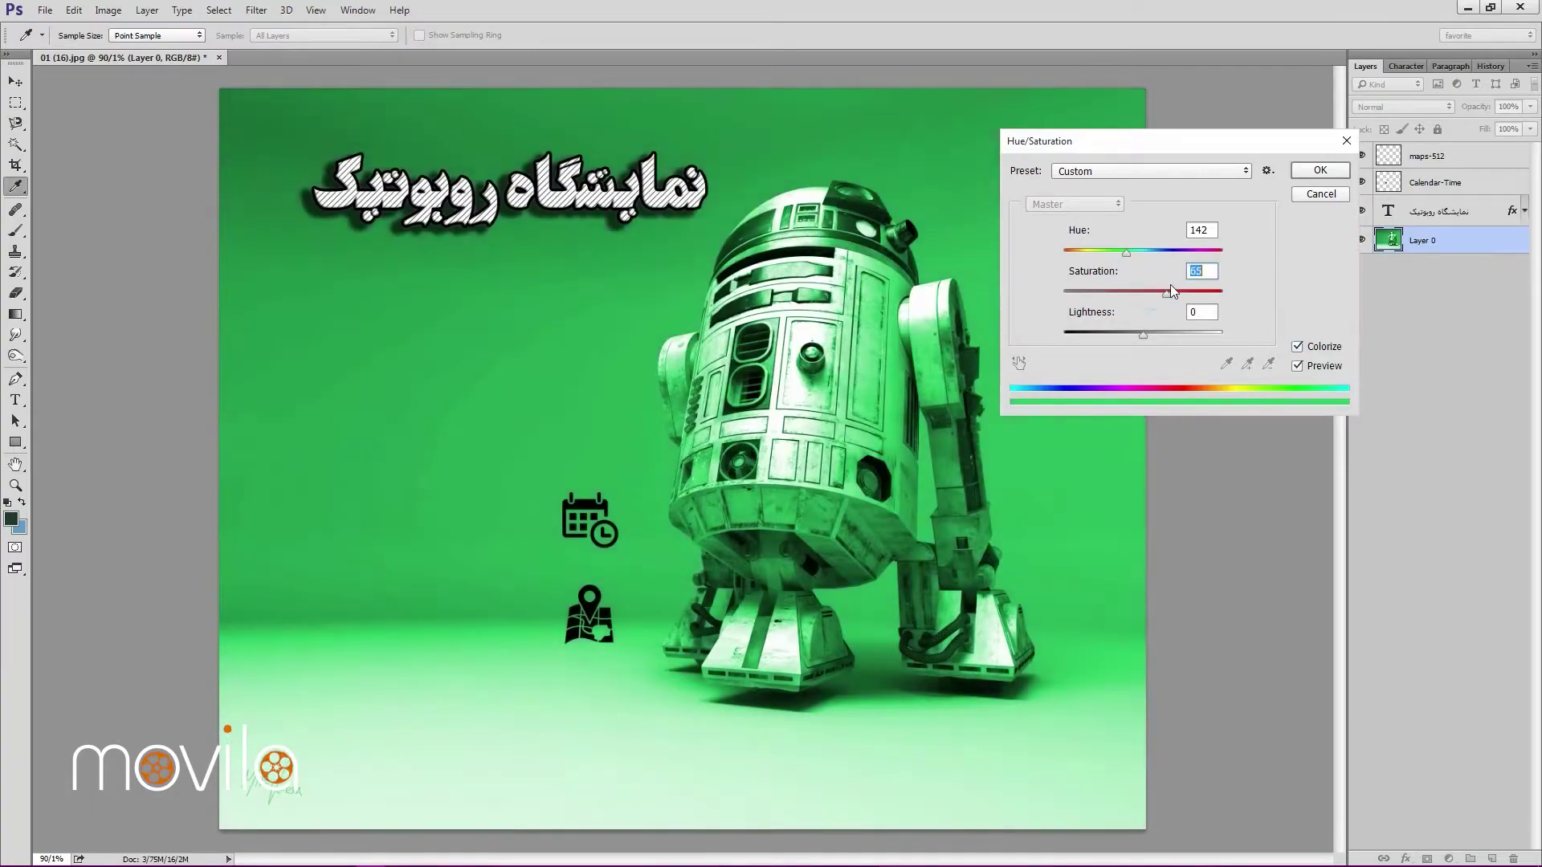
{"action": "left_click_drag", "start_coordinate": [1126, 252], "coordinate": [1228, 275]}
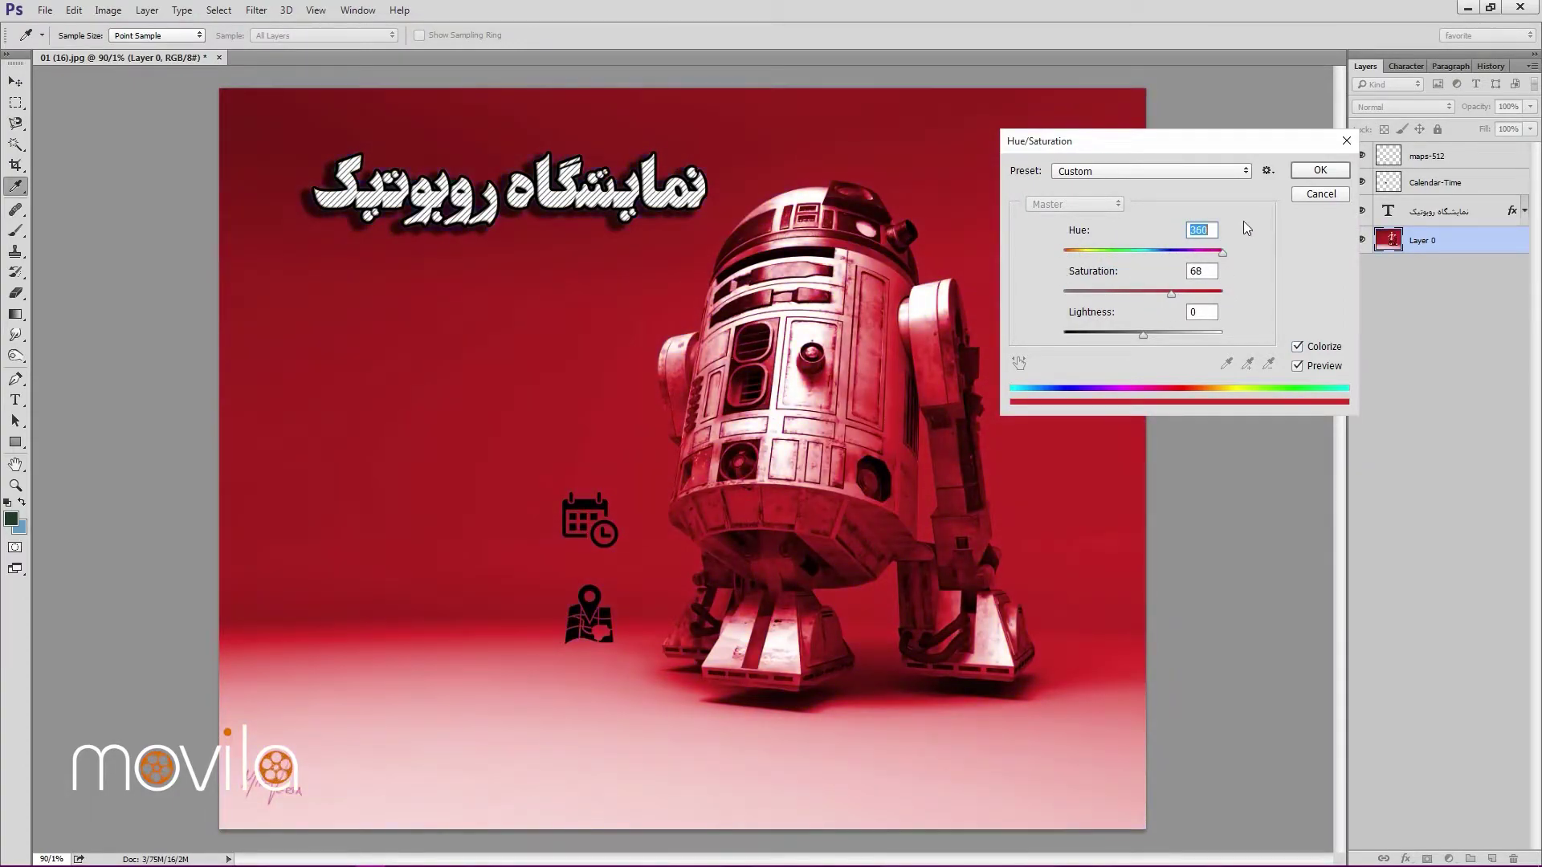
{"action": "left_click", "coordinate": [1321, 195]}
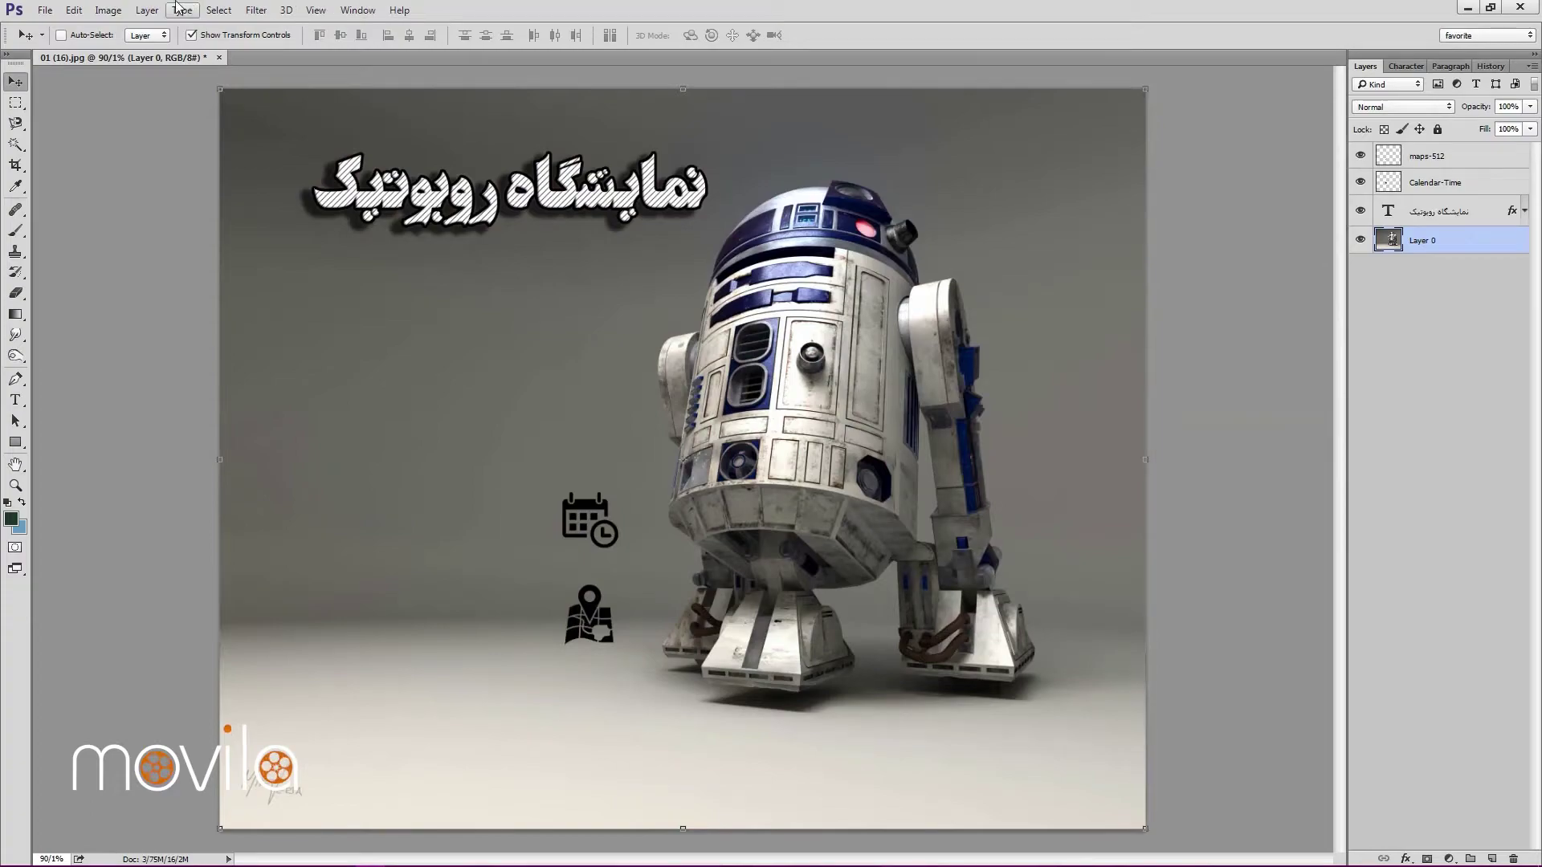
Try rotating the whole image 90° clockwise and undo the rotation.
{"action": "left_click", "coordinate": [108, 10]}
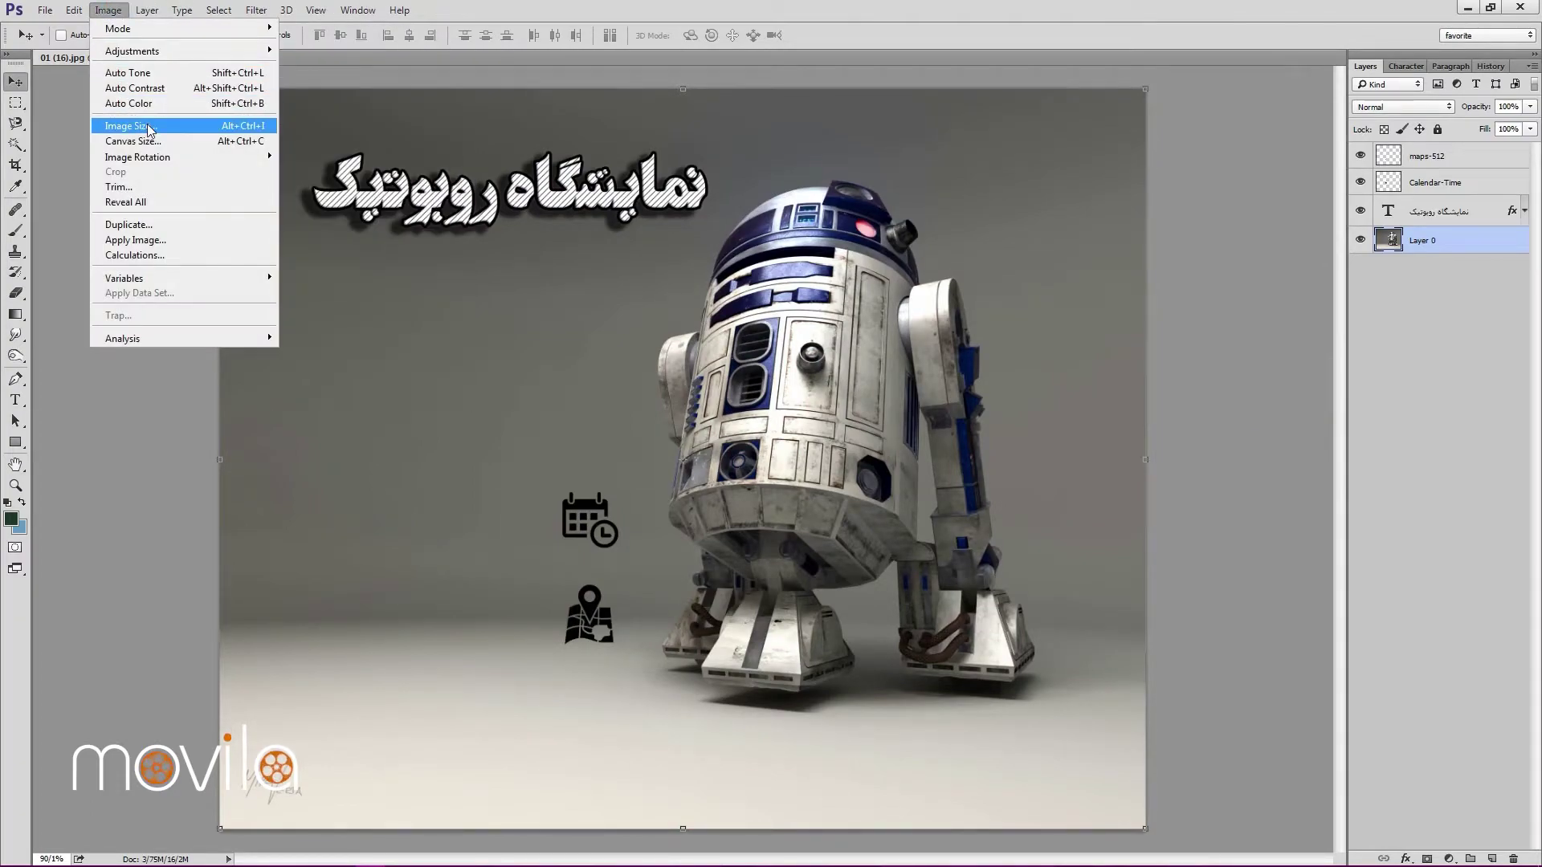
{"action": "mouse_move", "coordinate": [211, 159]}
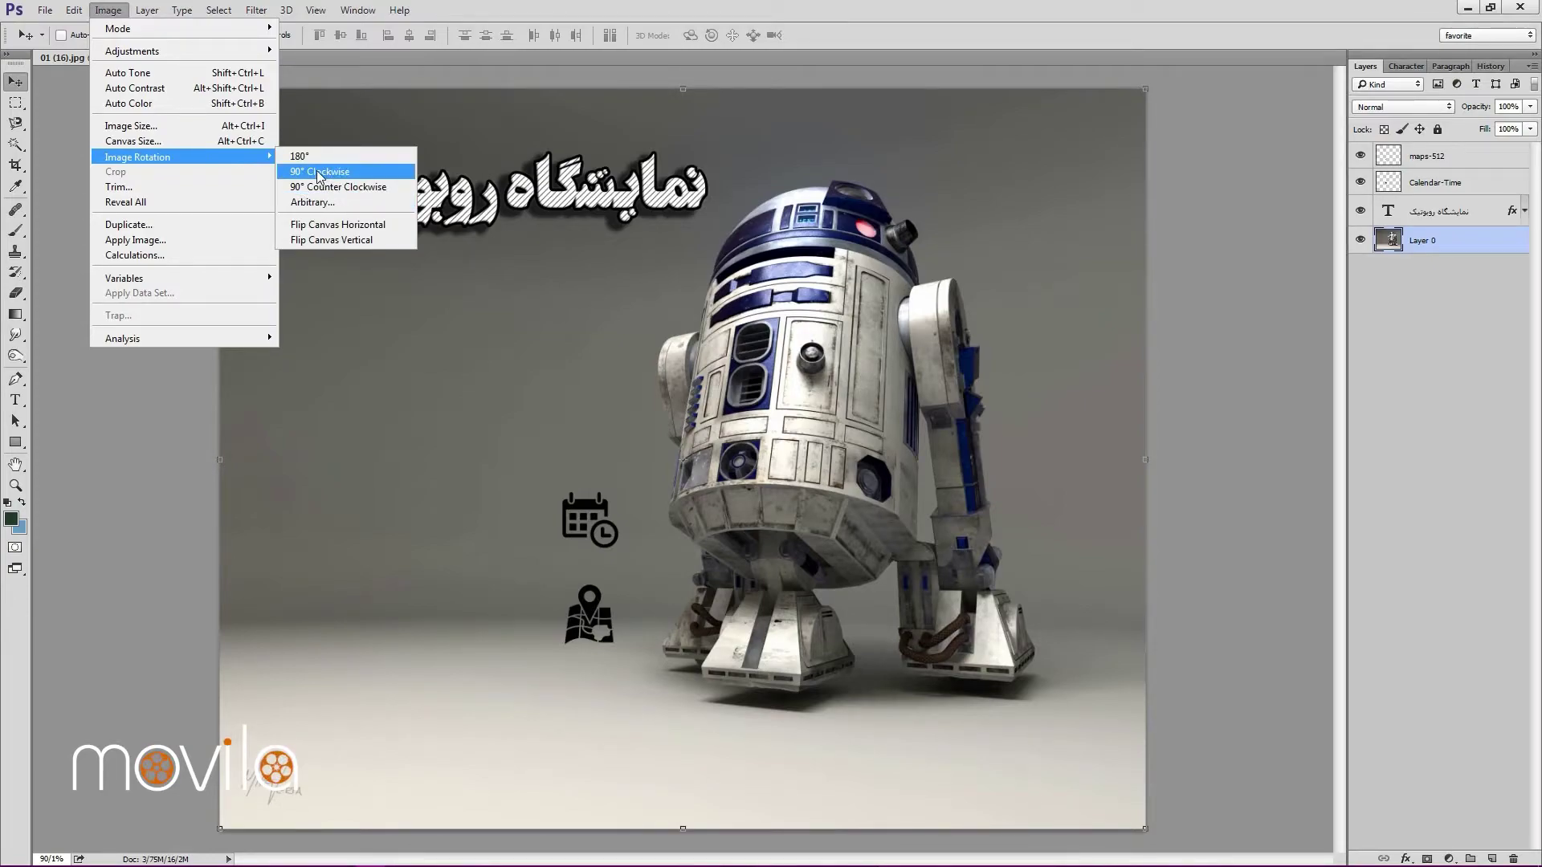
{"action": "left_click", "coordinate": [326, 171]}
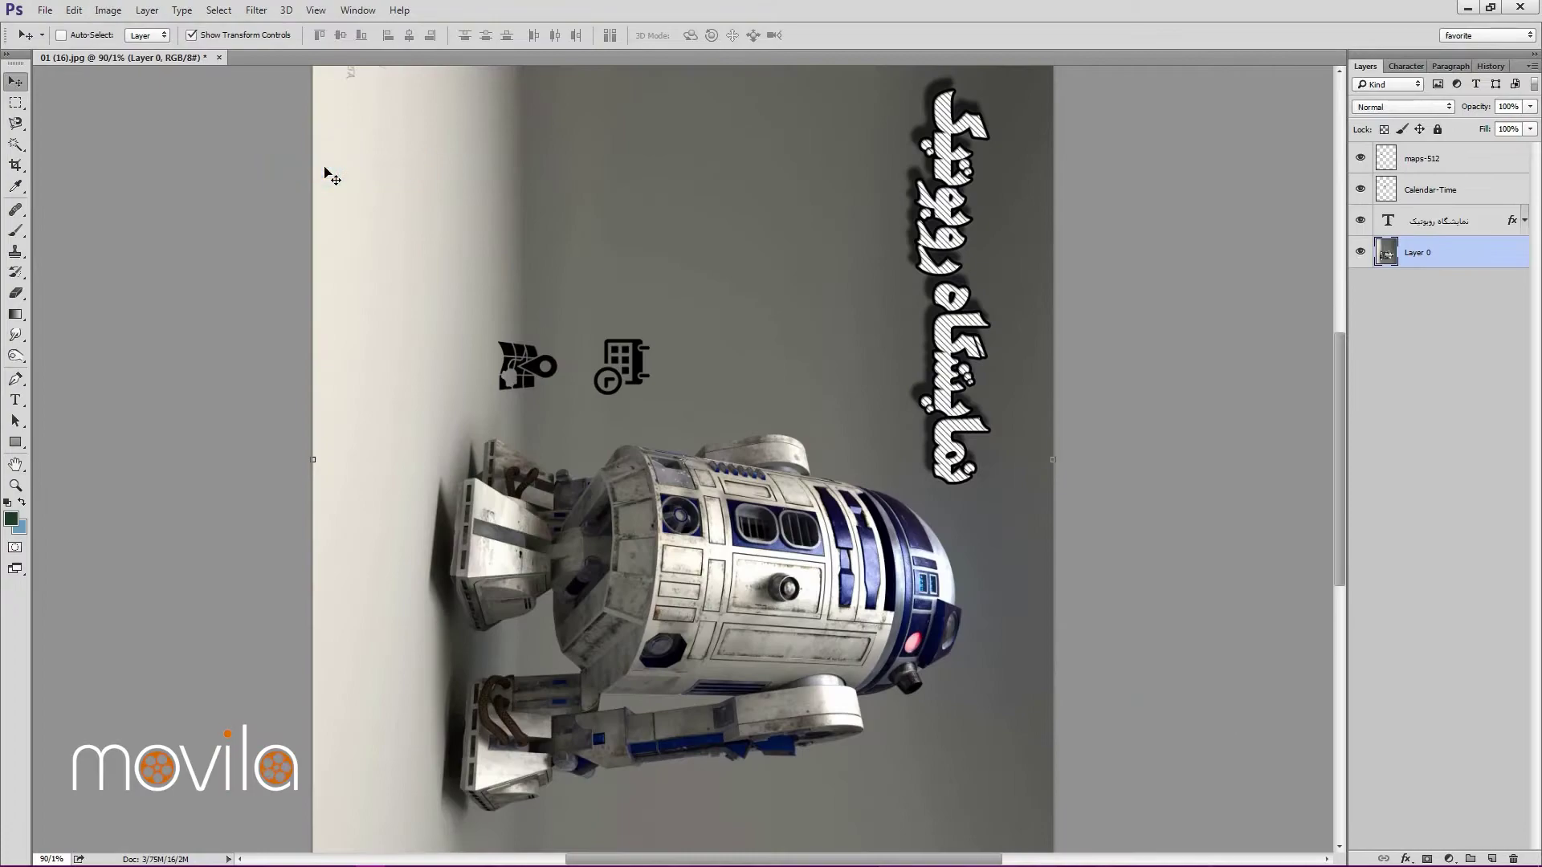
{"action": "key", "text": "ctrl+z"}
Check the document's pixel dimensions and resolution in the Image Size settings without changing them.
{"action": "left_click", "coordinate": [108, 10]}
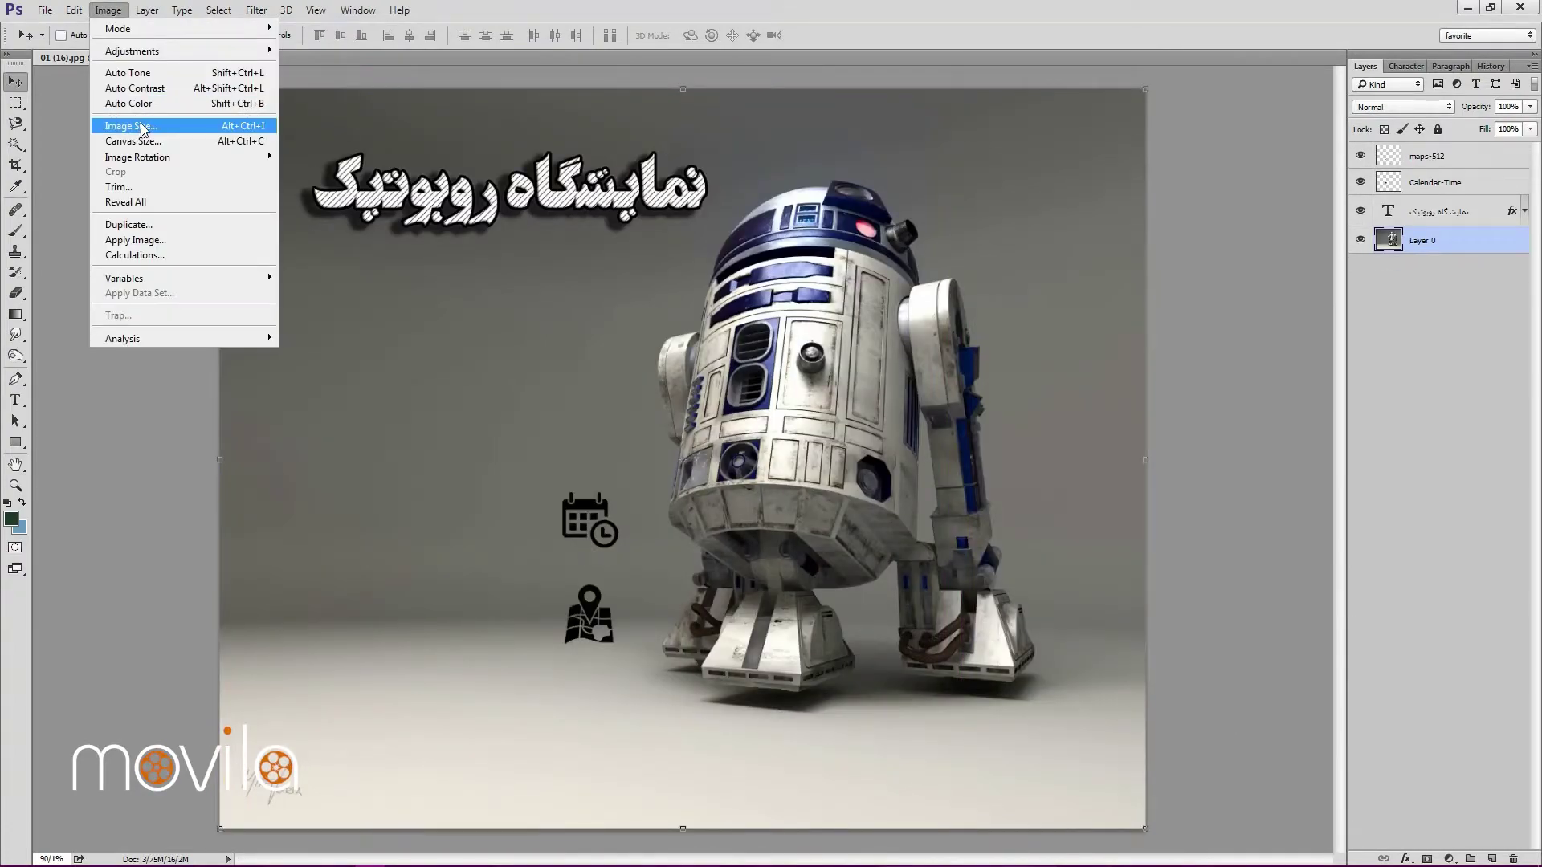
{"action": "left_click", "coordinate": [143, 126]}
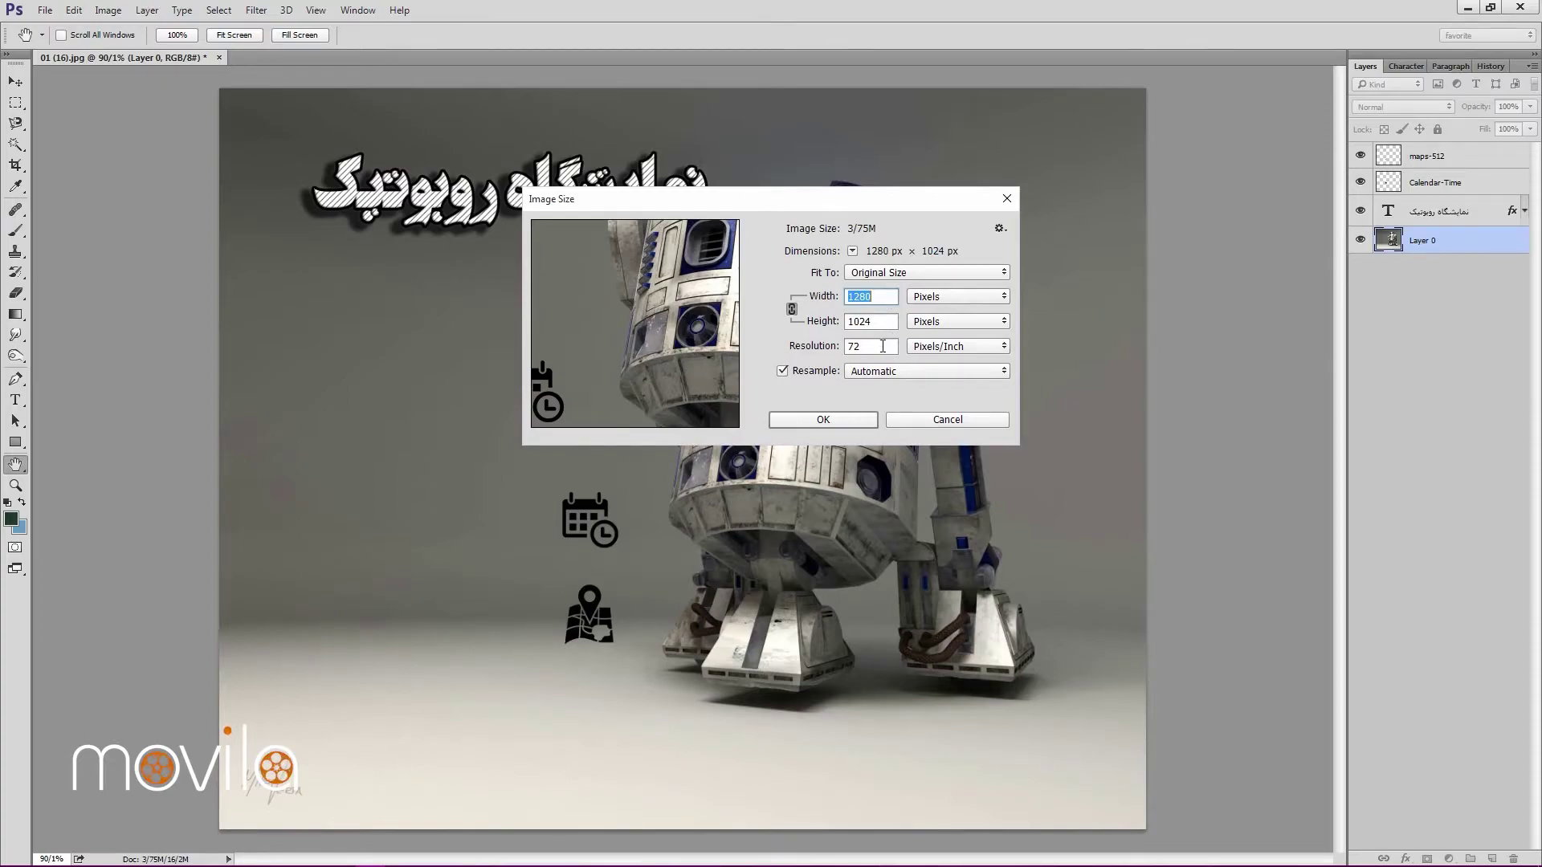
{"action": "left_click", "coordinate": [948, 420]}
Try the Cutout, Dry Brush, Neon Glow, Fresco and Palette Knife effects on the robot image in the Filter Gallery, and discard them.
{"action": "left_click", "coordinate": [107, 10]}
{"action": "mouse_move", "coordinate": [215, 8]}
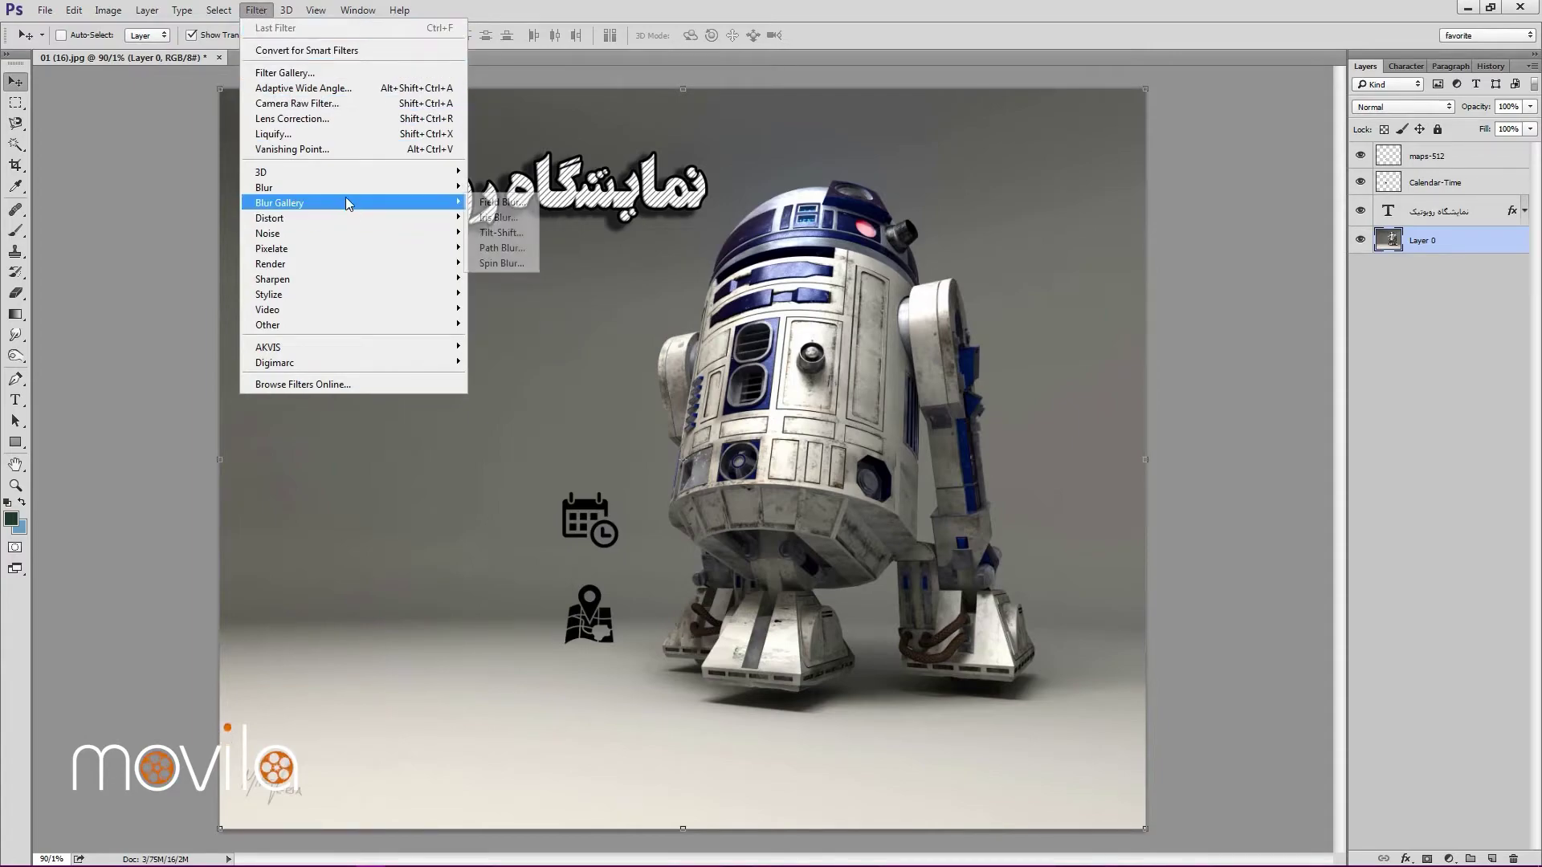
{"action": "mouse_move", "coordinate": [347, 187]}
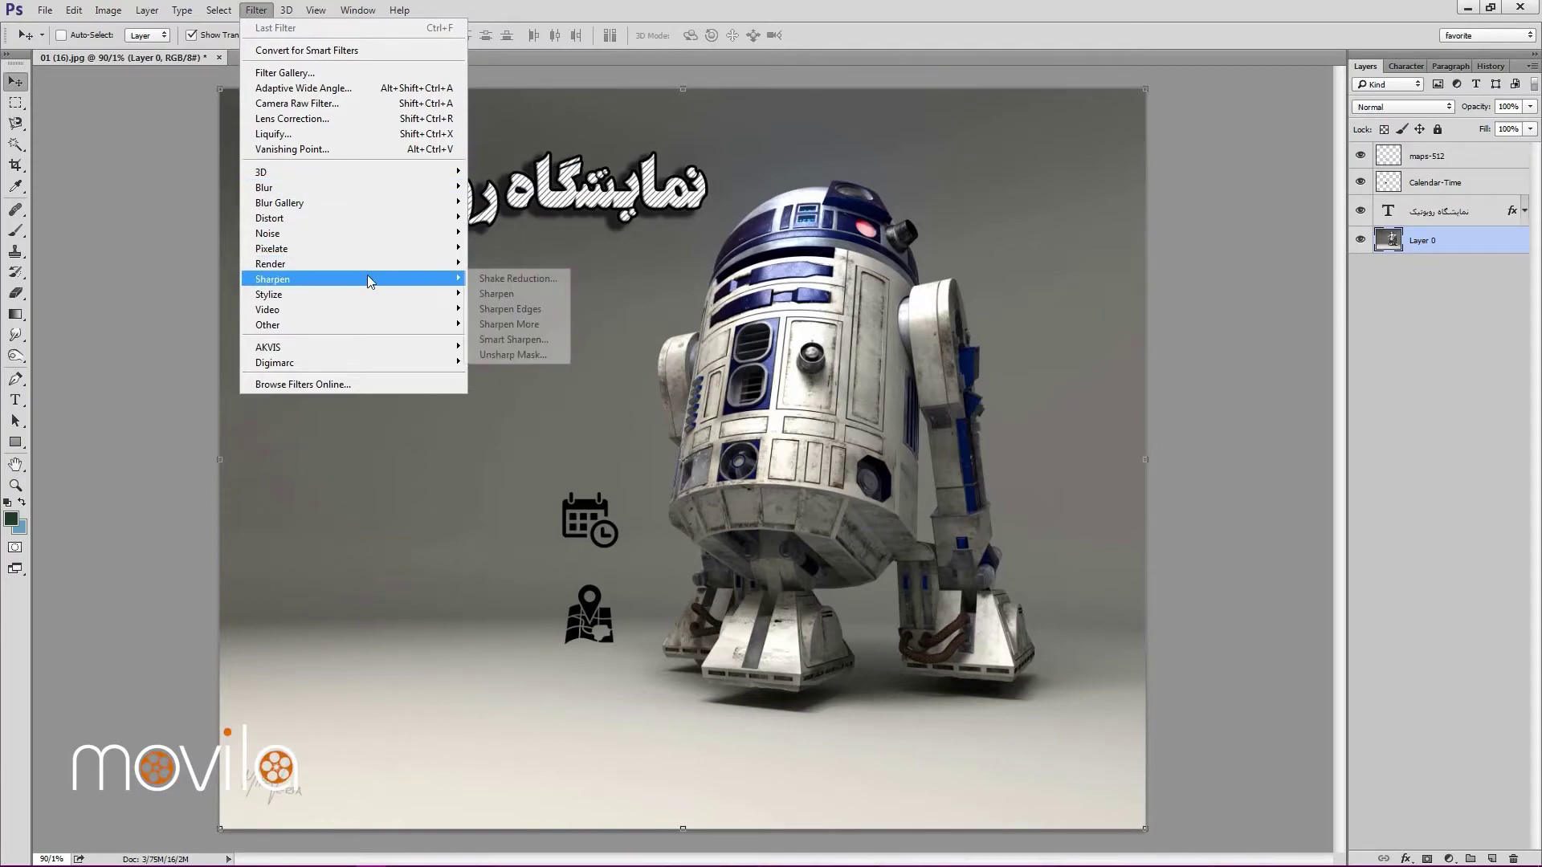
{"action": "mouse_move", "coordinate": [369, 313]}
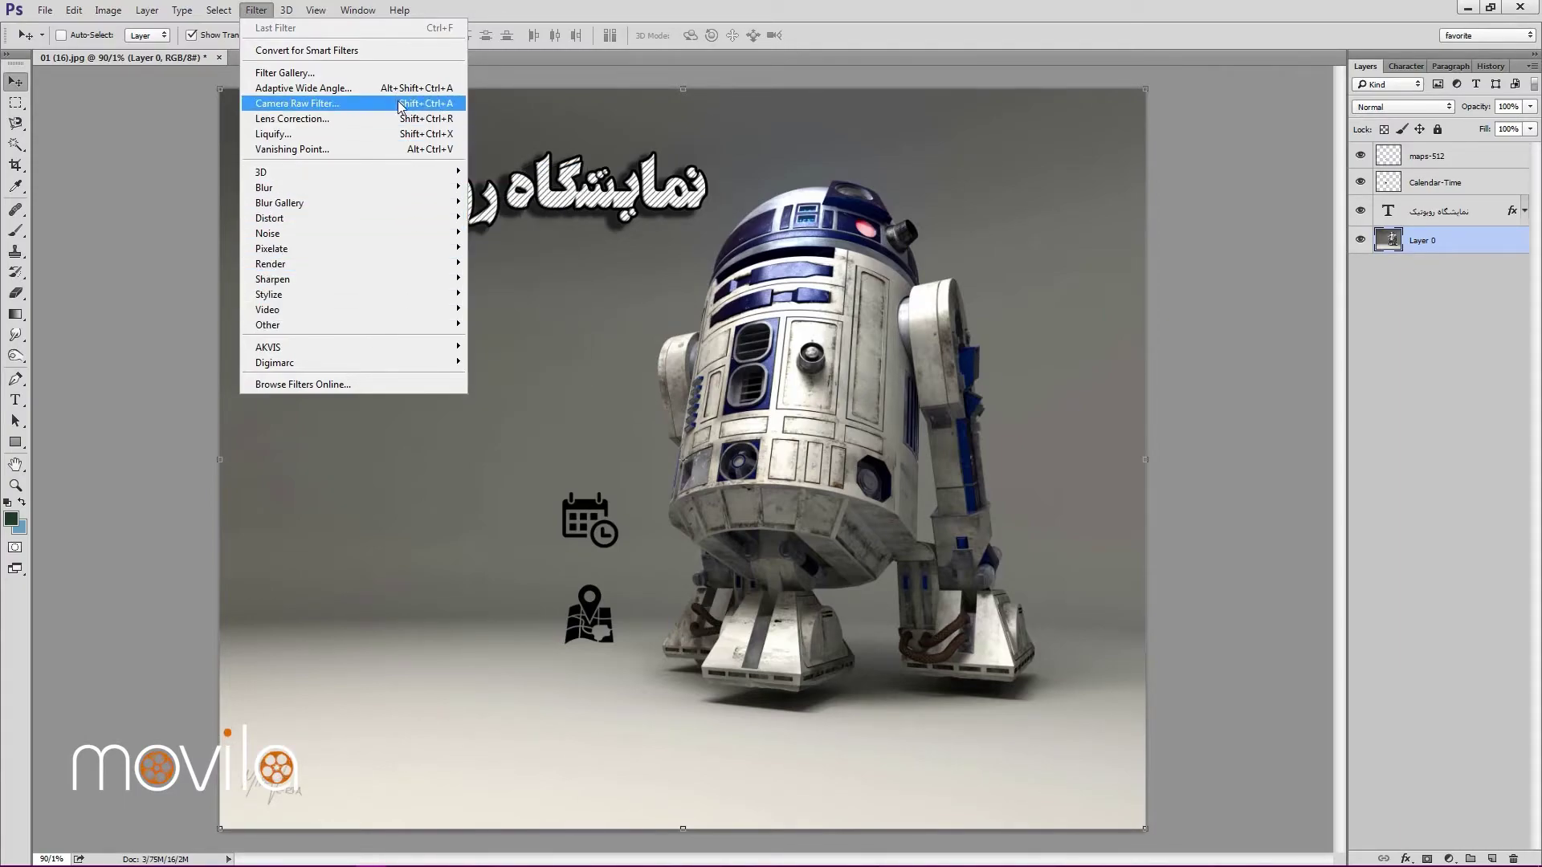
{"action": "left_click", "coordinate": [320, 74]}
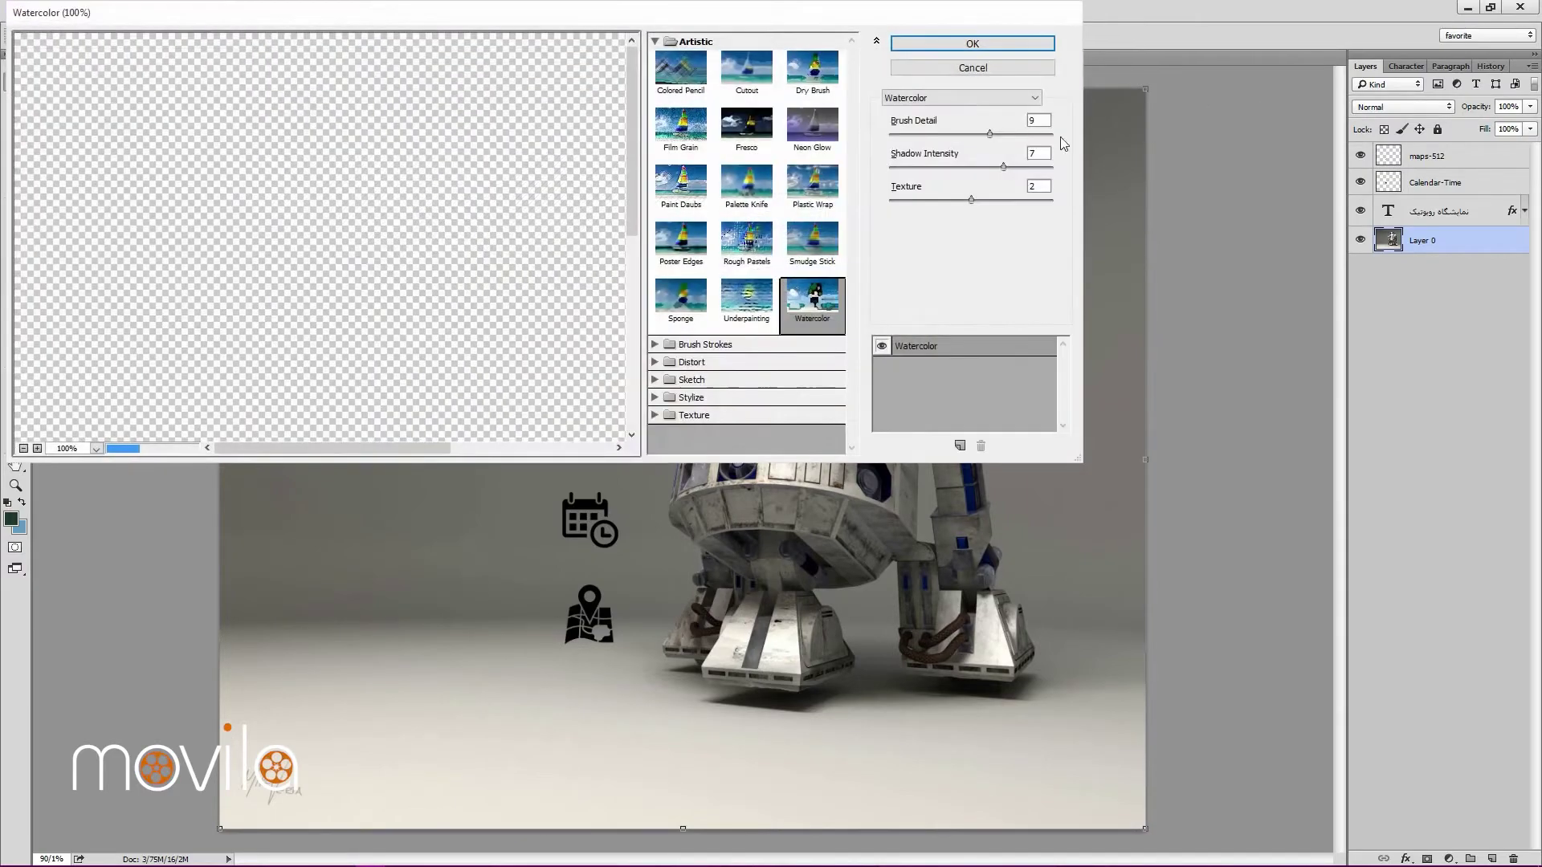
{"action": "left_click_drag", "start_coordinate": [501, 302], "coordinate": [231, 292]}
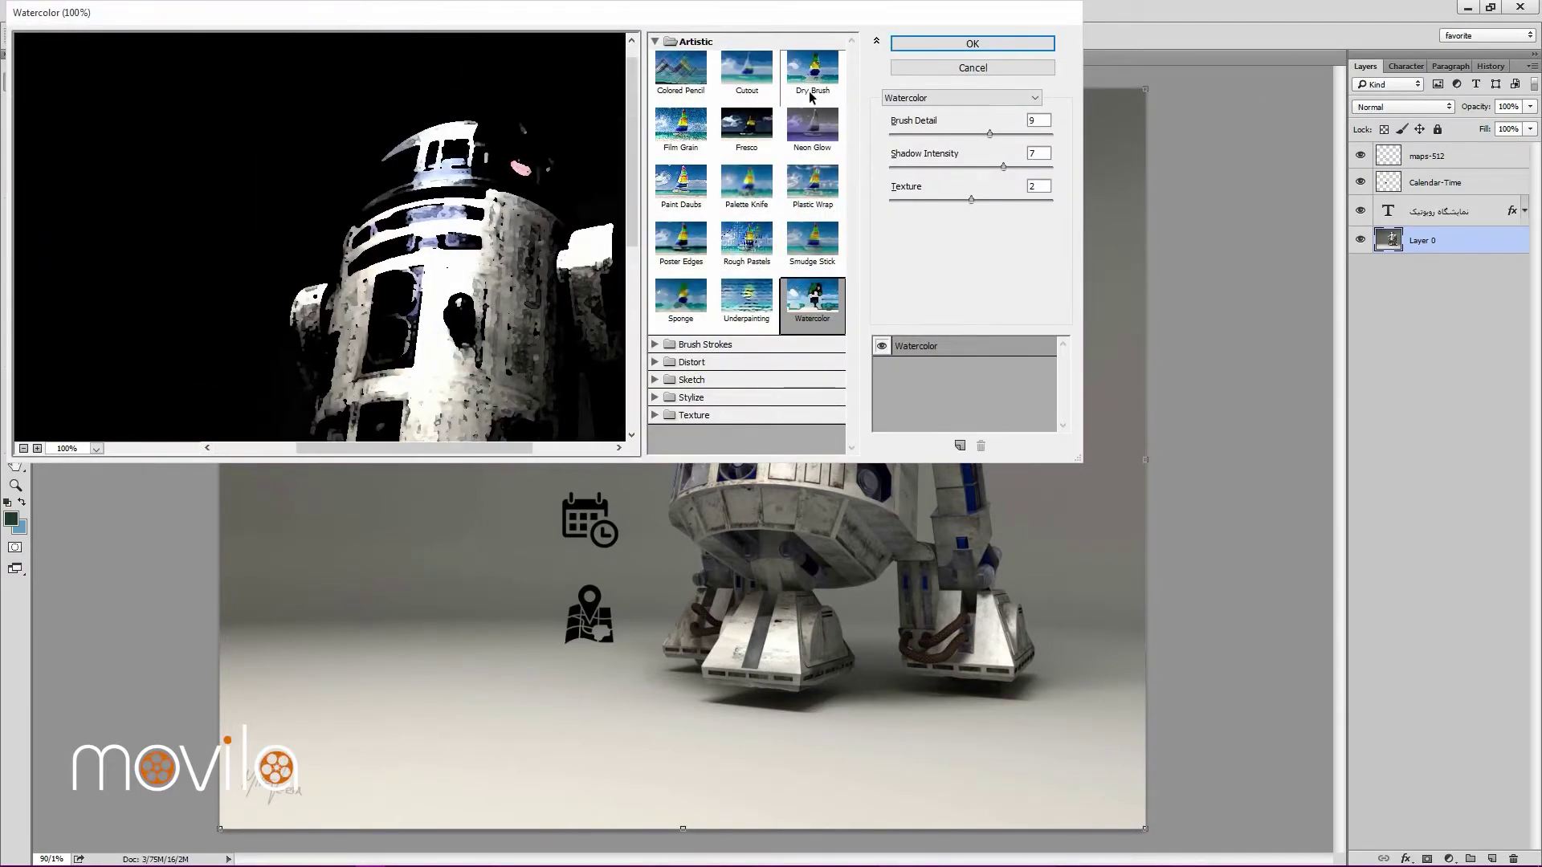
{"action": "left_click", "coordinate": [755, 80]}
{"action": "left_click", "coordinate": [812, 71]}
{"action": "left_click", "coordinate": [813, 126]}
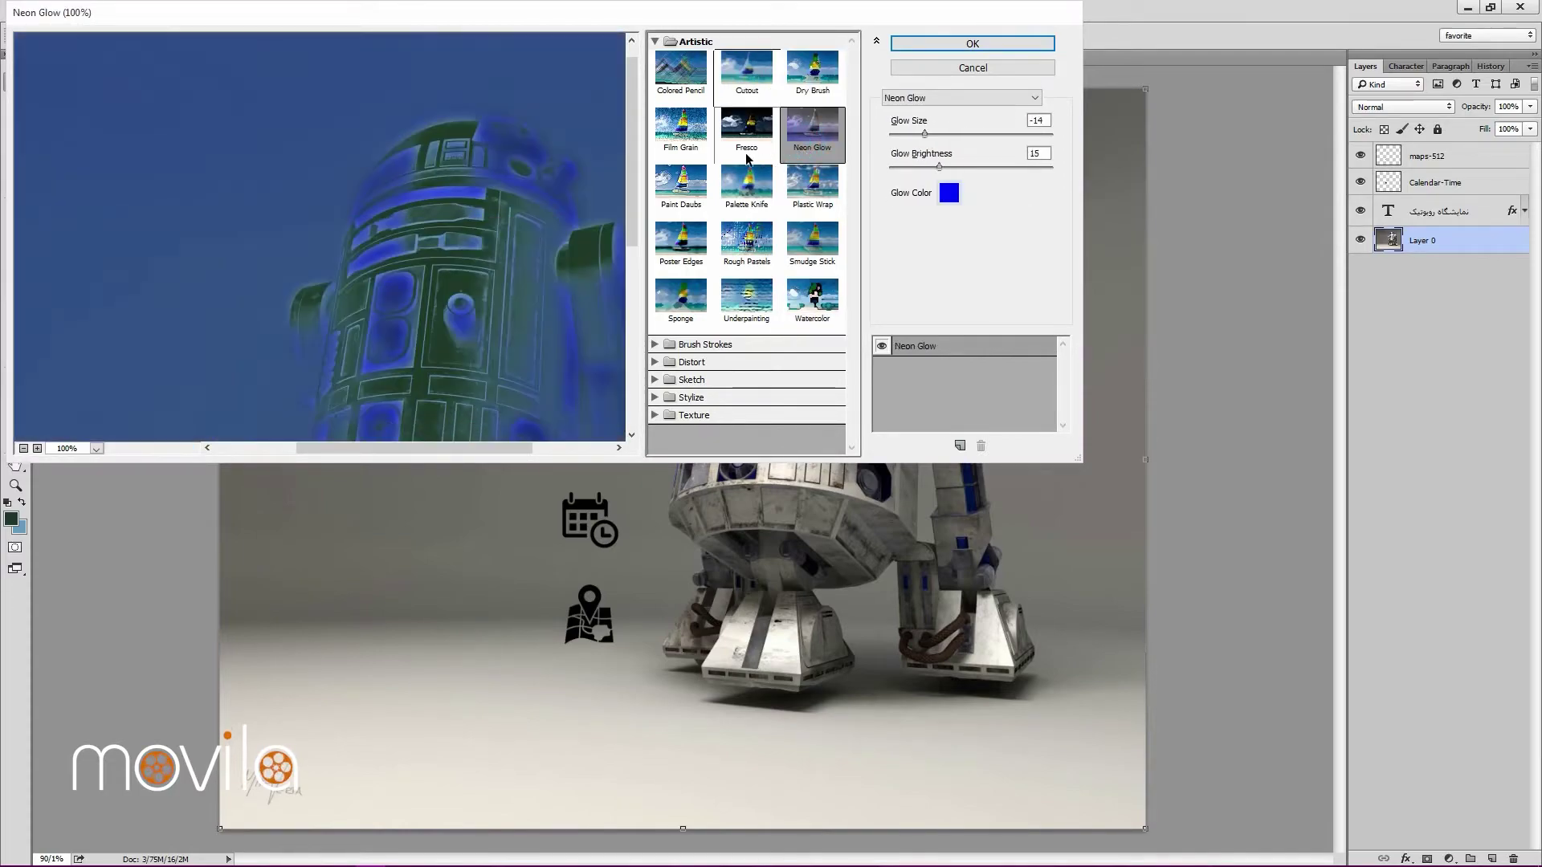
{"action": "left_click", "coordinate": [746, 127]}
{"action": "left_click", "coordinate": [750, 189]}
{"action": "left_click", "coordinate": [946, 69]}
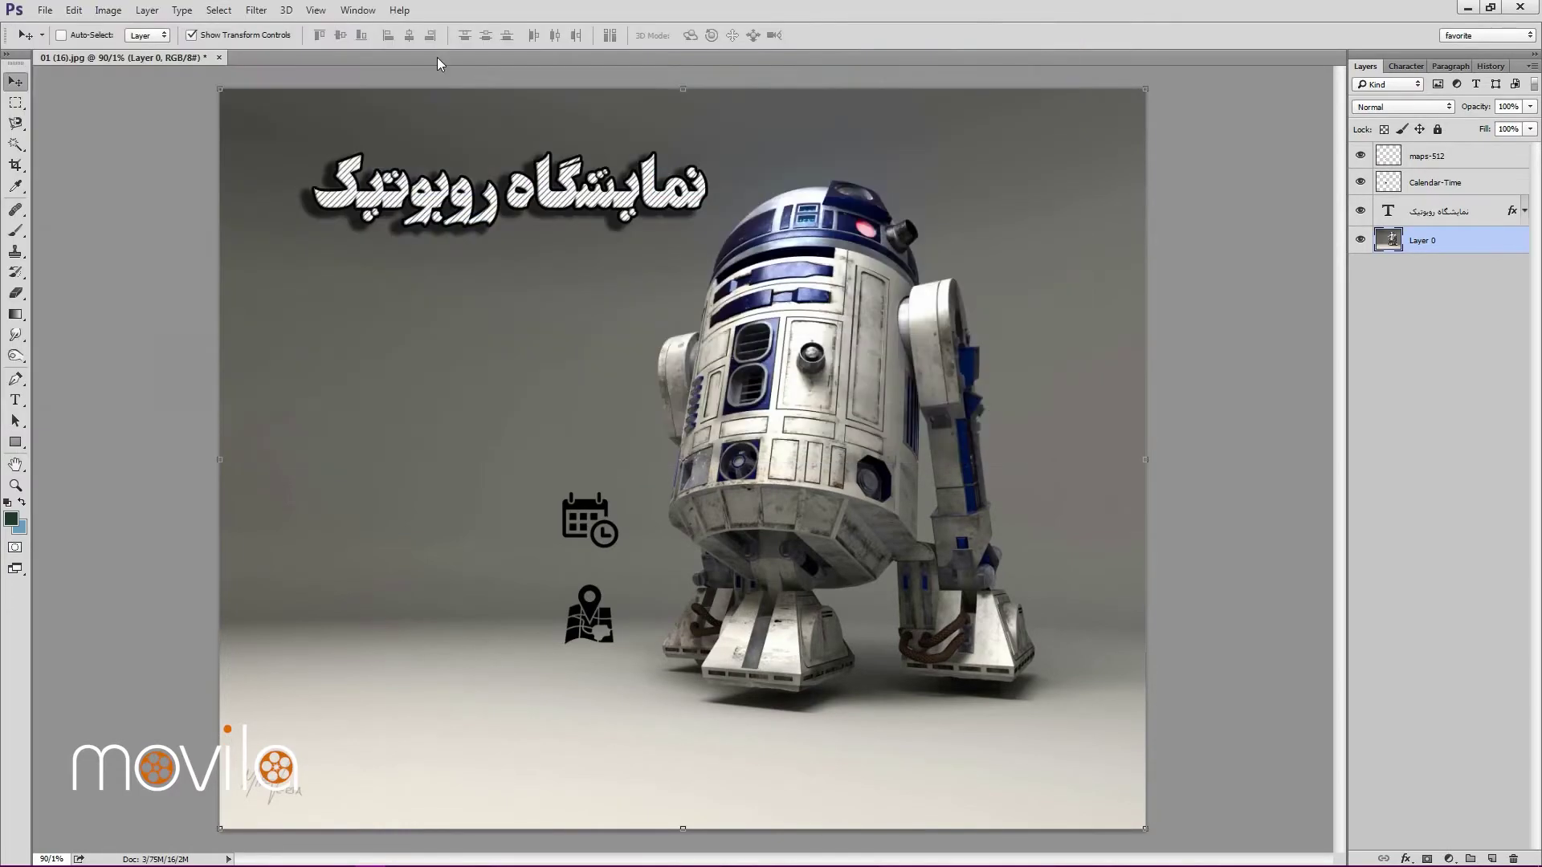
Open the Layer 0 robot image in the Liquify filter and enlarge its window.
{"action": "left_click", "coordinate": [257, 9]}
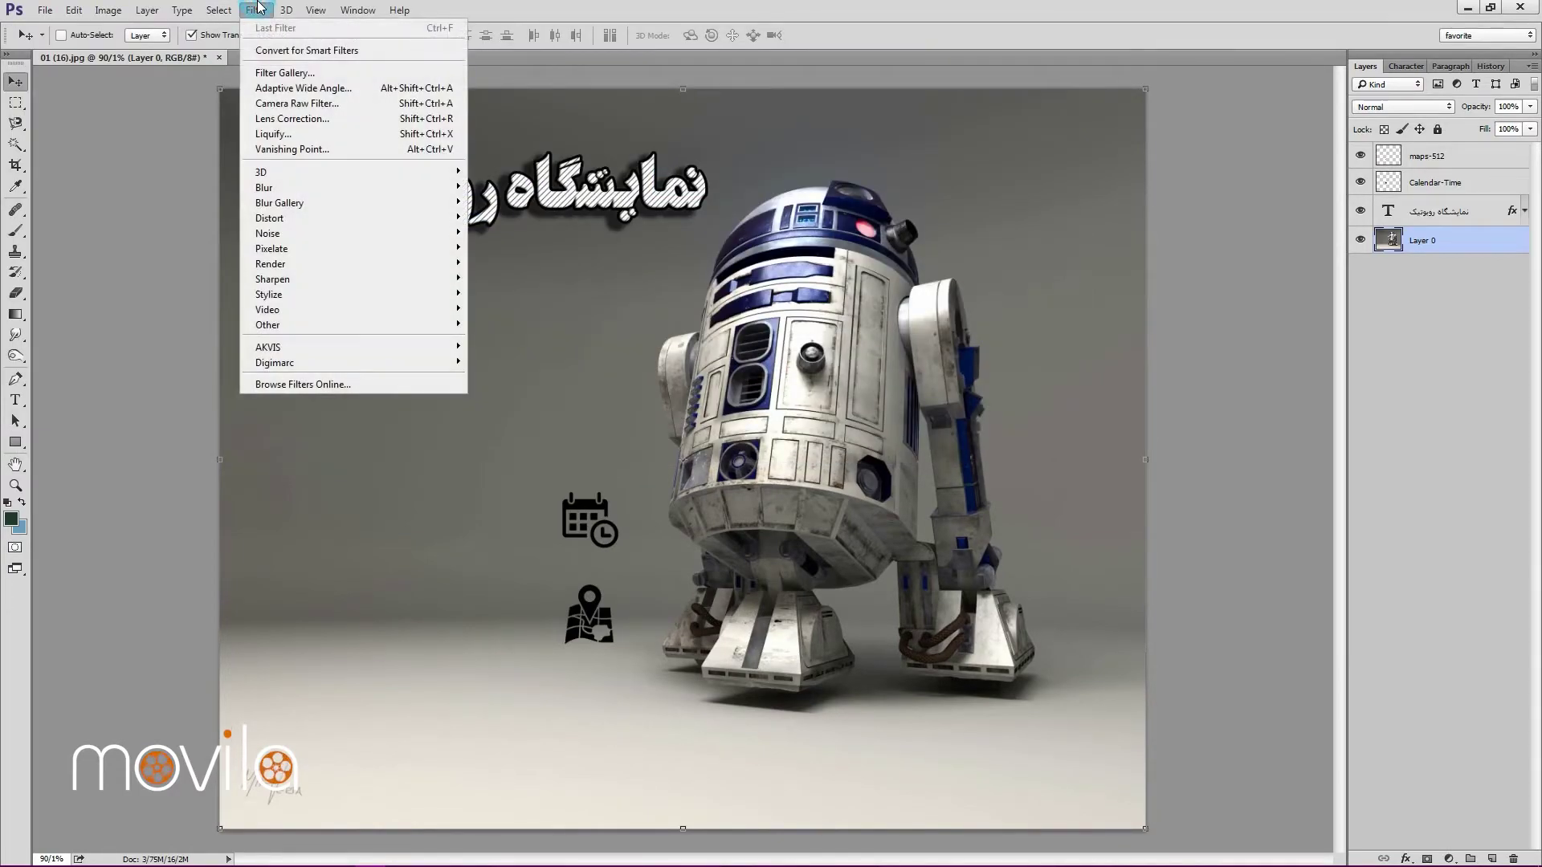
{"action": "left_click", "coordinate": [291, 137]}
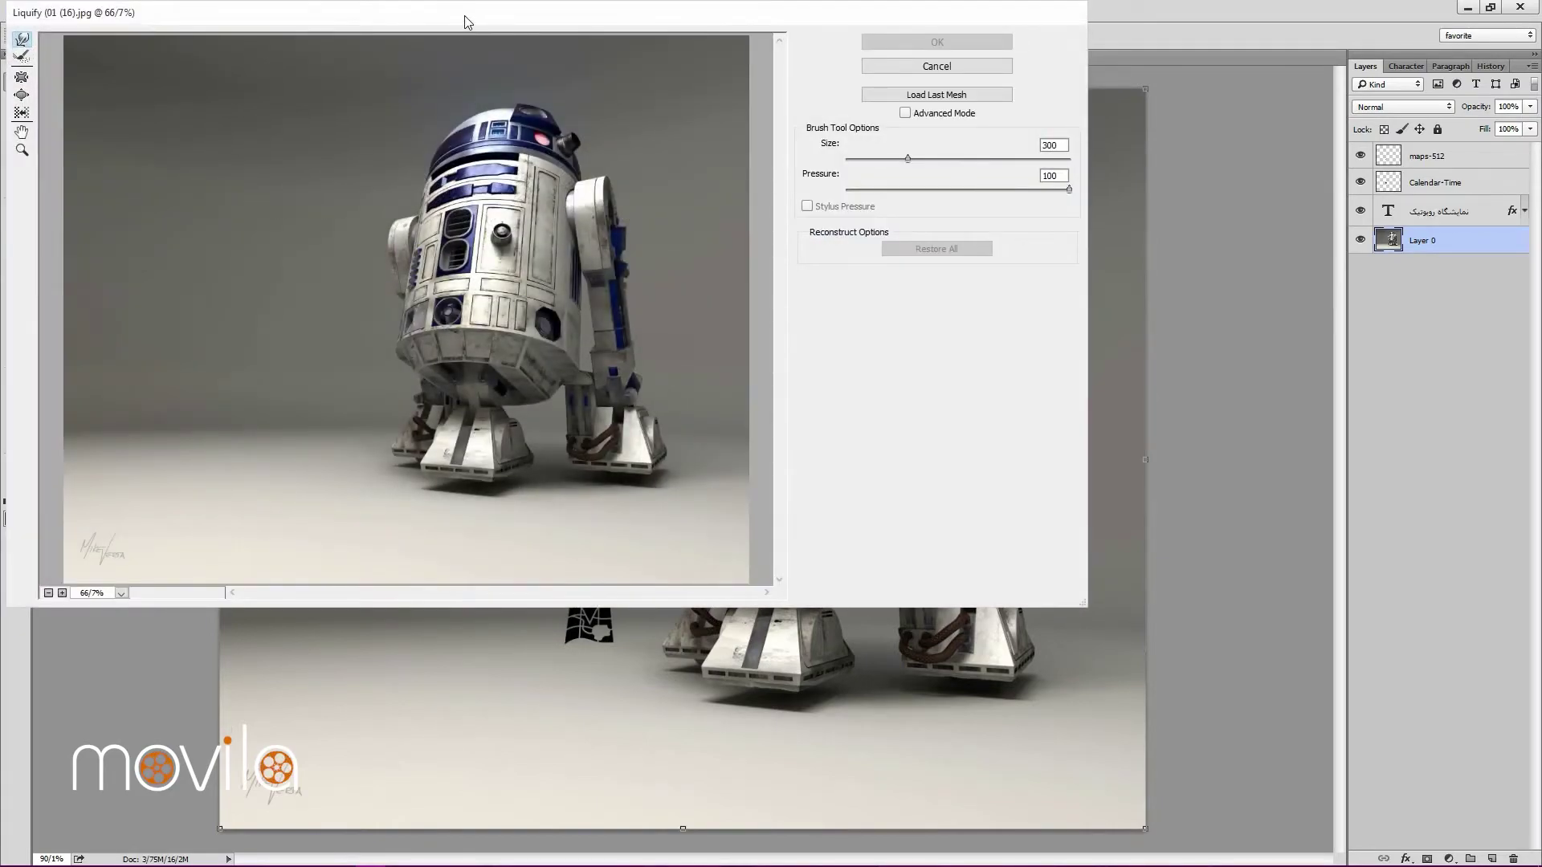
{"action": "mouse_move", "coordinate": [464, 22]}
{"action": "left_mouse_down"}
{"action": "mouse_move", "coordinate": [506, 94]}
{"action": "mouse_move", "coordinate": [606, 73]}
{"action": "left_mouse_up"}
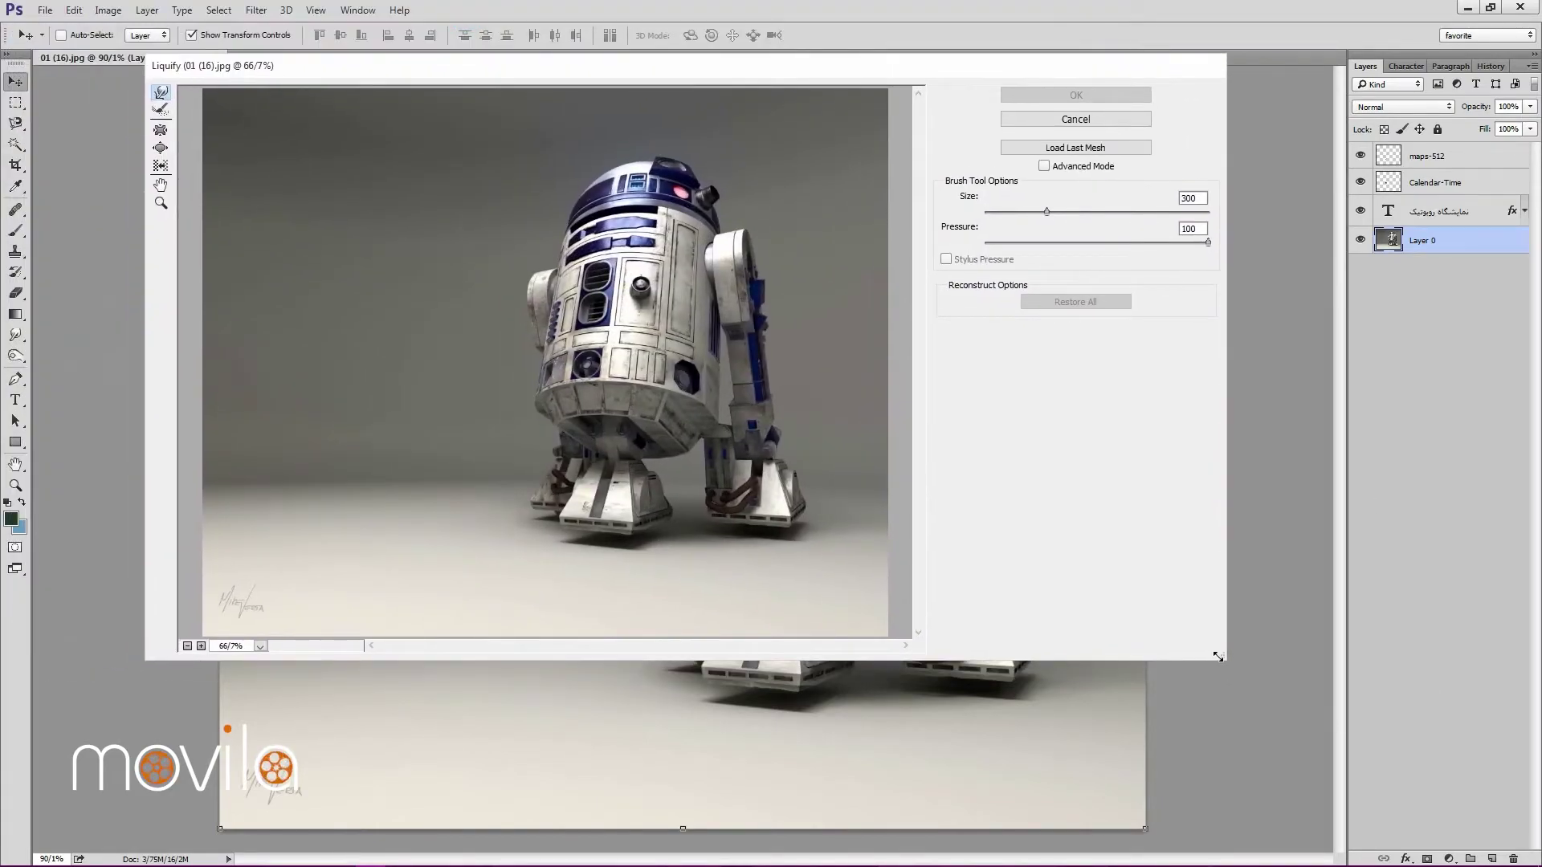
{"action": "mouse_move", "coordinate": [1218, 657]}
{"action": "left_mouse_down"}
{"action": "mouse_move", "coordinate": [1289, 743]}
{"action": "mouse_move", "coordinate": [1421, 819]}
{"action": "left_mouse_up"}
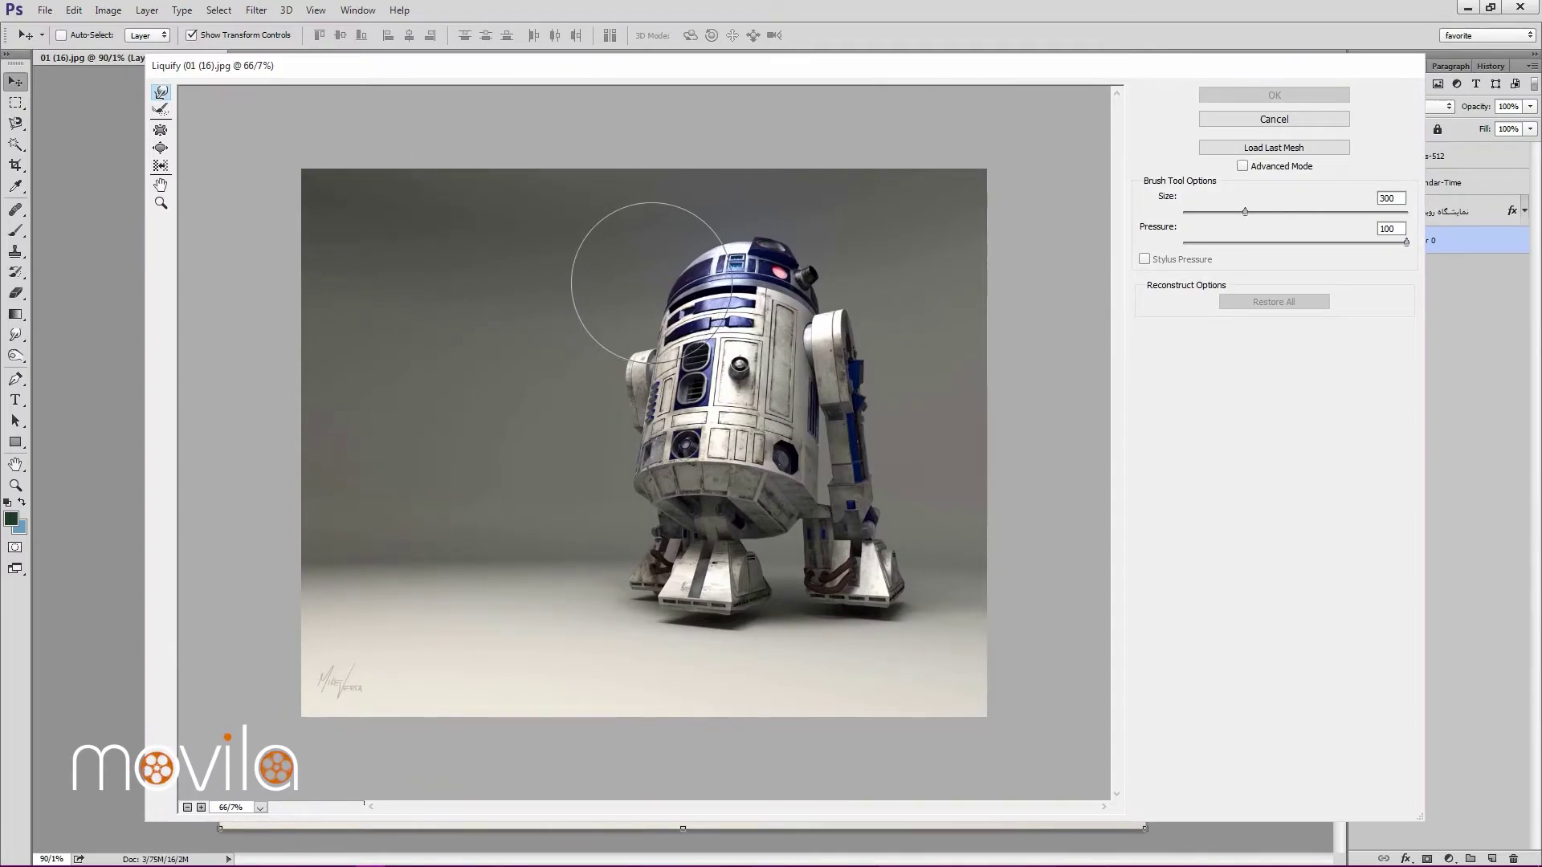
Try pushing the robot's head and body inward with the Forward Warp tool at brush size 278, and undo the strokes.
{"action": "mouse_move", "coordinate": [644, 283]}
{"action": "left_mouse_down"}
{"action": "mouse_move", "coordinate": [598, 324]}
{"action": "mouse_move", "coordinate": [605, 365]}
{"action": "mouse_move", "coordinate": [638, 356]}
{"action": "mouse_move", "coordinate": [719, 266]}
{"action": "left_mouse_up"}
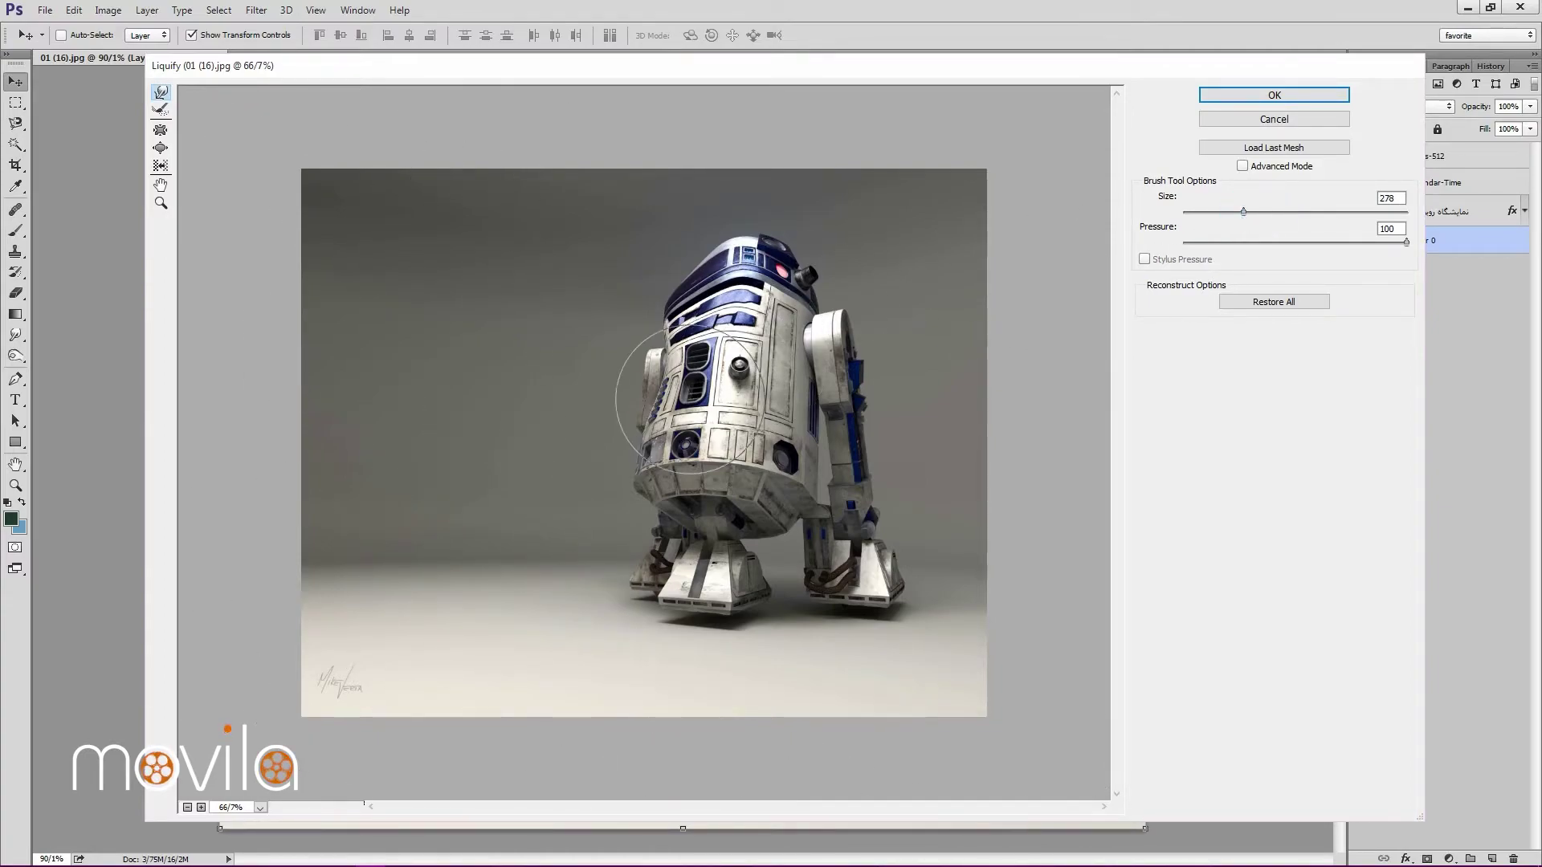
{"action": "left_click_drag", "start_coordinate": [666, 377], "coordinate": [691, 325]}
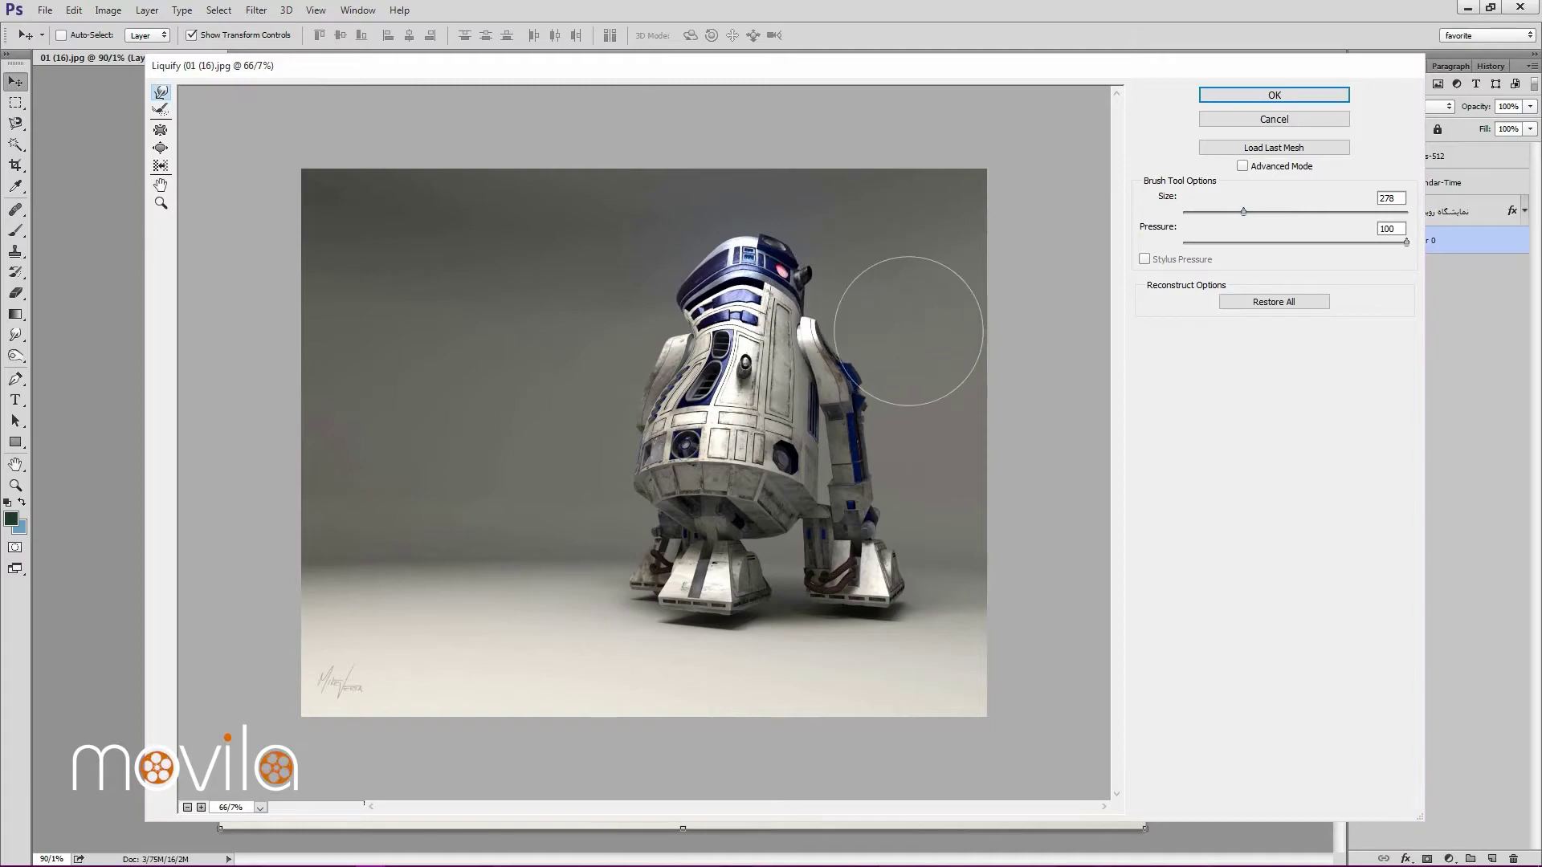
{"action": "key", "text": "ctrl+alt+z"}
{"action": "key", "text": "ctrl+alt+z"}
{"action": "key", "text": "ctrl+alt+z"}
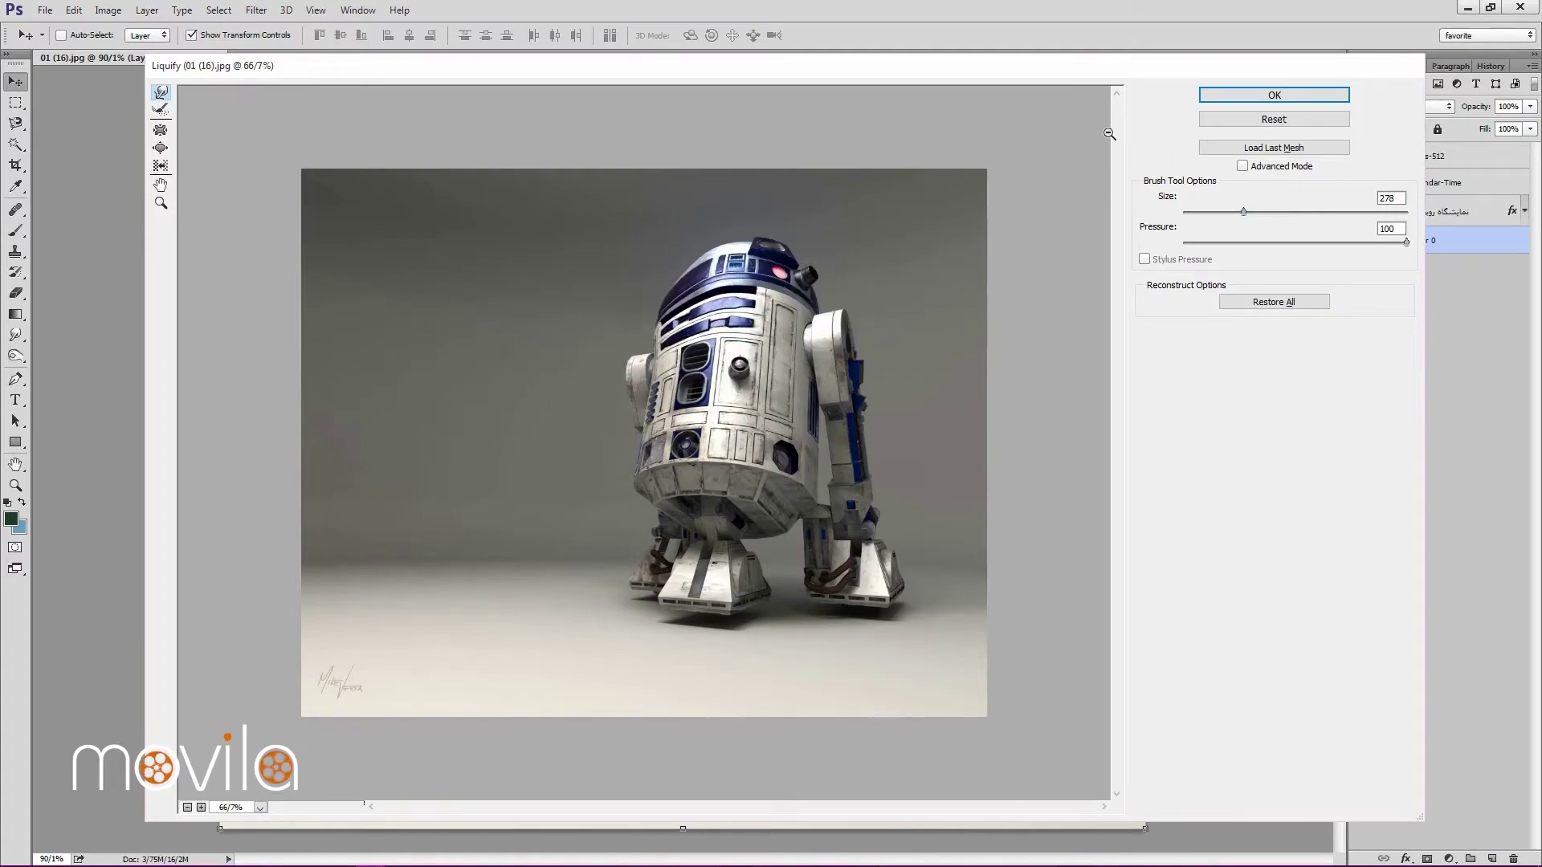
{"action": "key", "text": "ctrl+alt+z"}
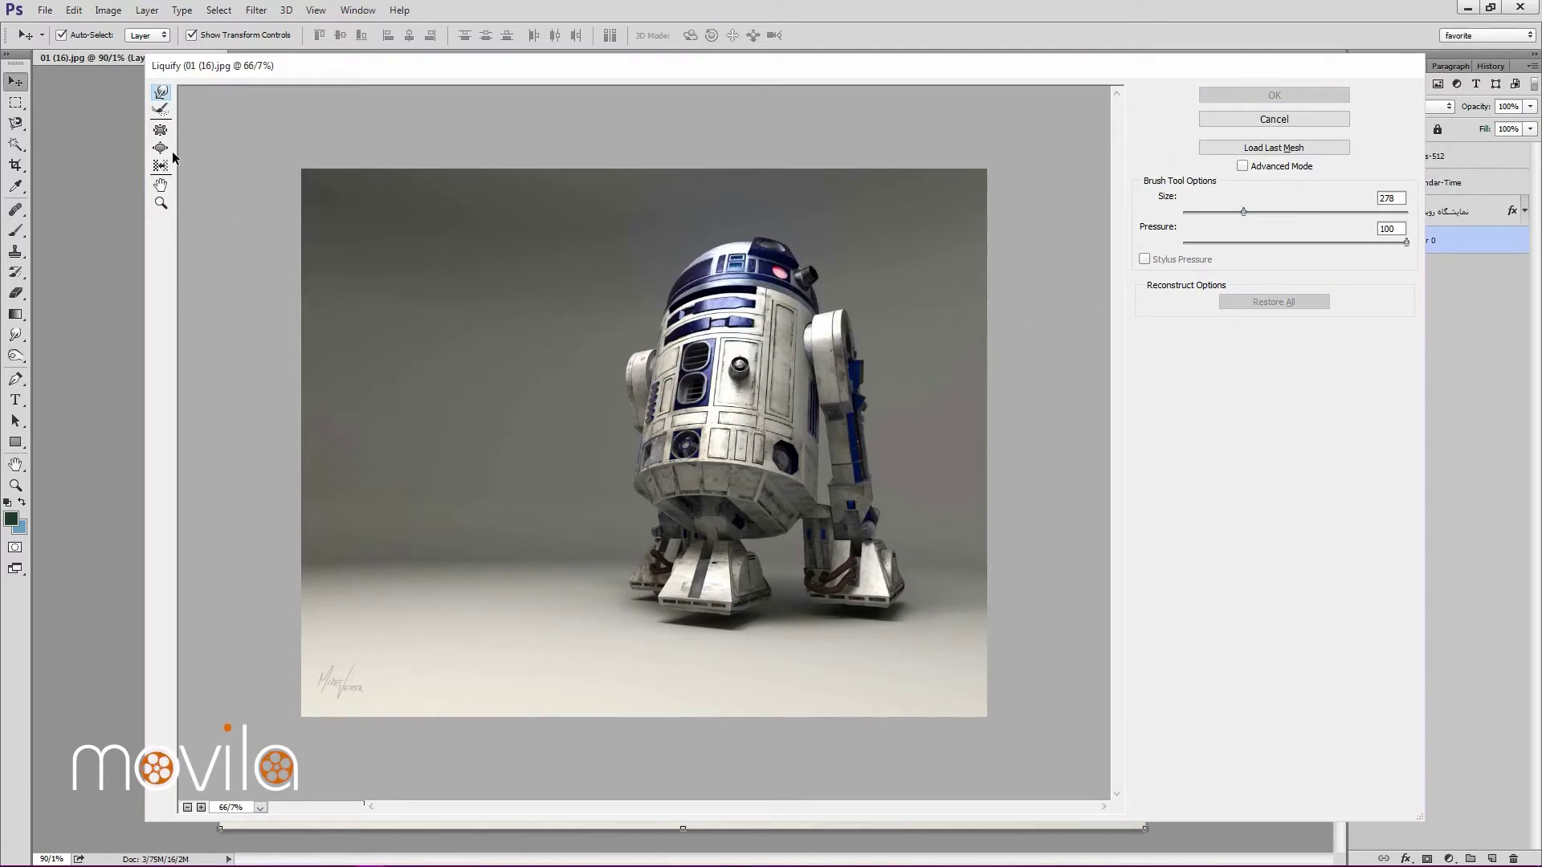
Enlarge the robot's body with the Bloat tool at a brush size of 1394.
{"action": "left_click", "coordinate": [160, 147]}
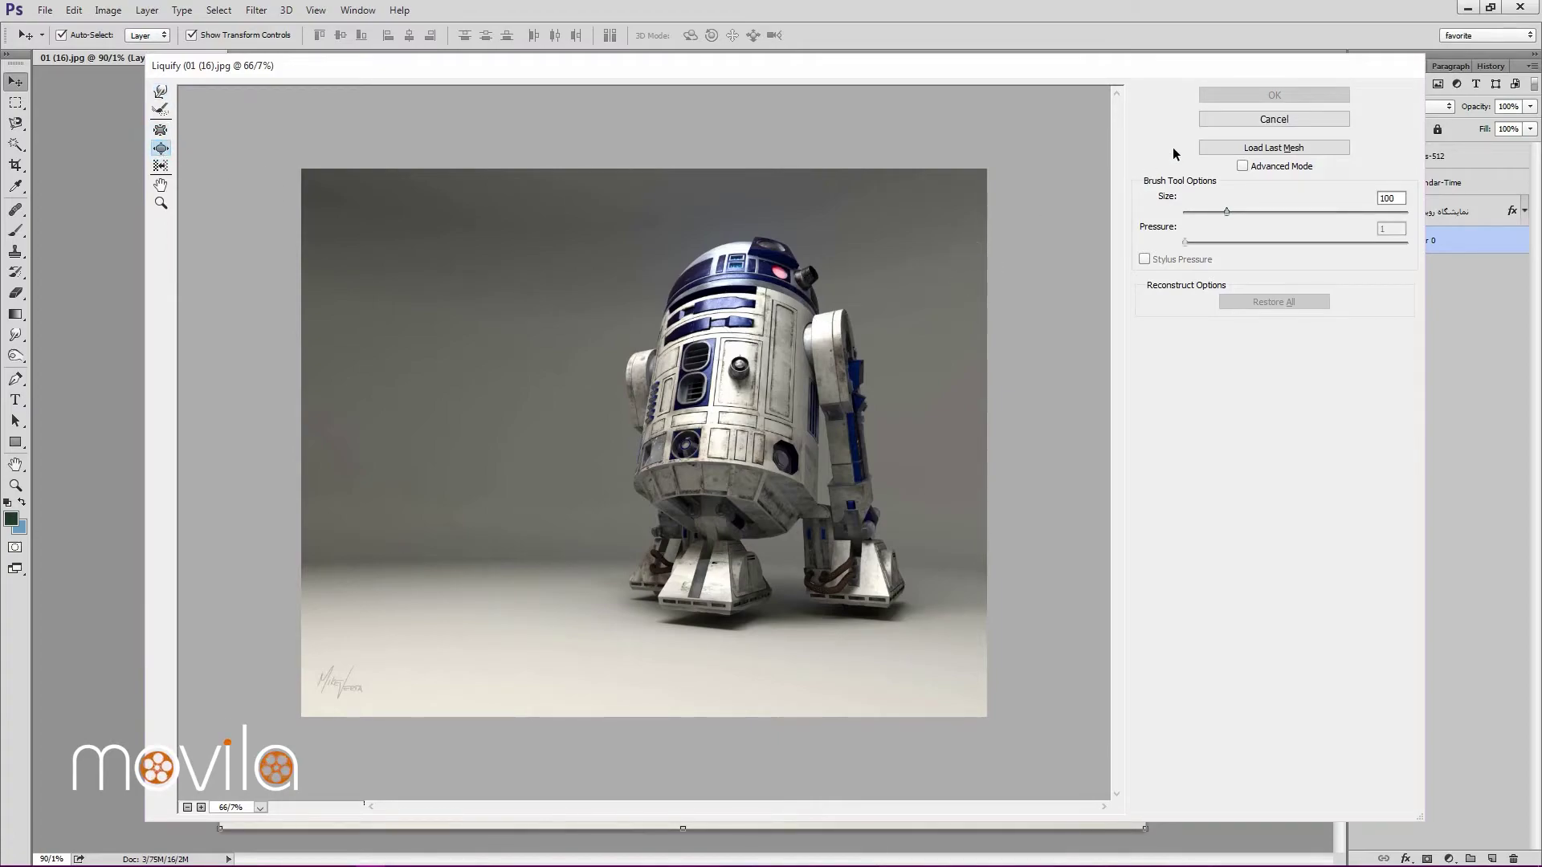
{"action": "left_click_drag", "start_coordinate": [1245, 211], "coordinate": [1285, 212]}
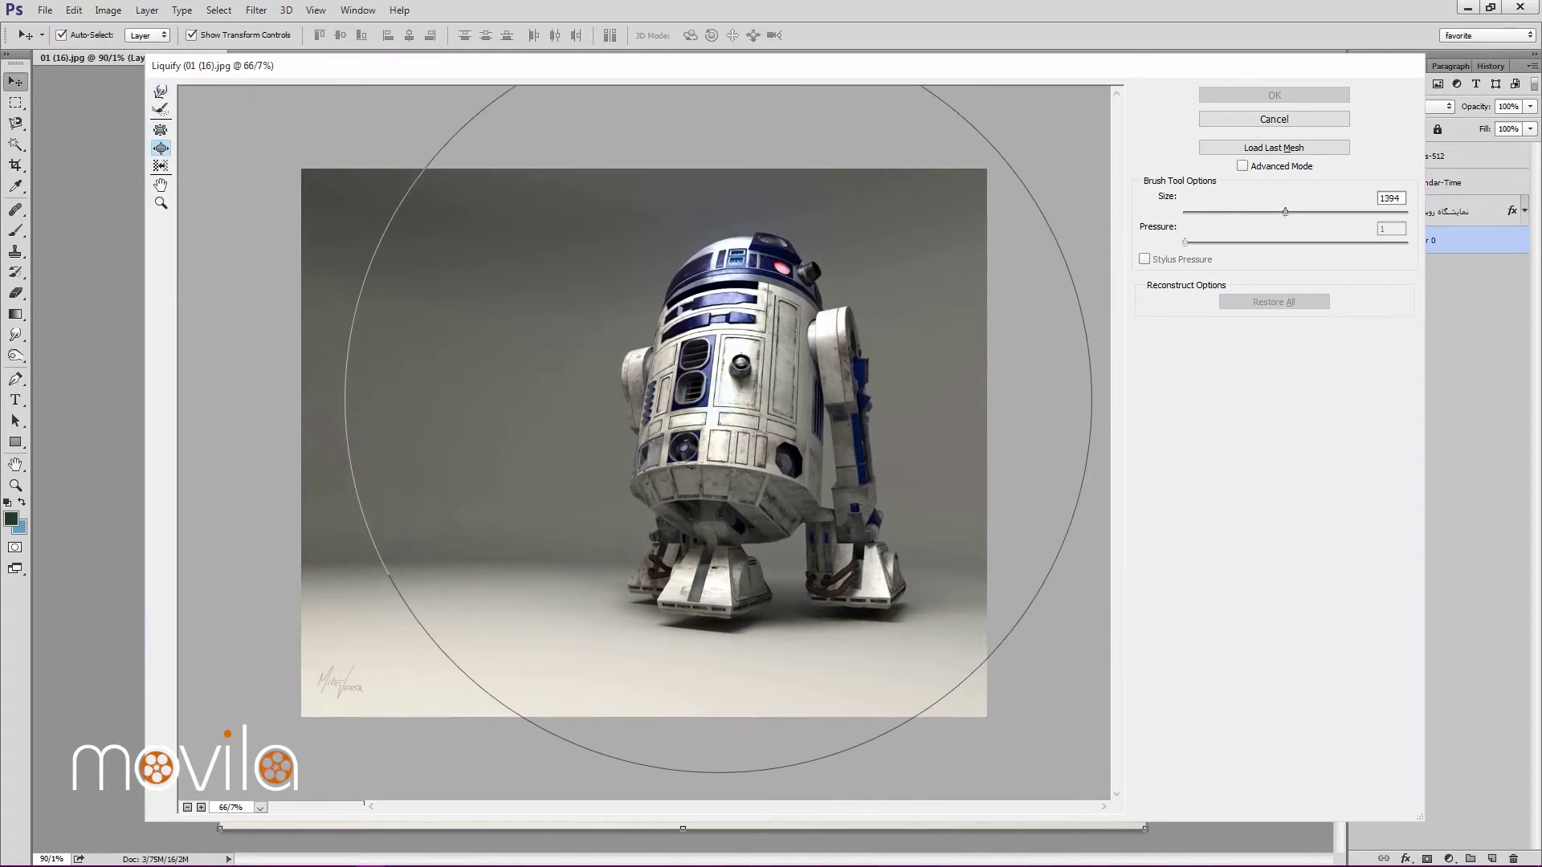
{"action": "left_click_drag", "start_coordinate": [718, 400], "coordinate": [718, 400]}
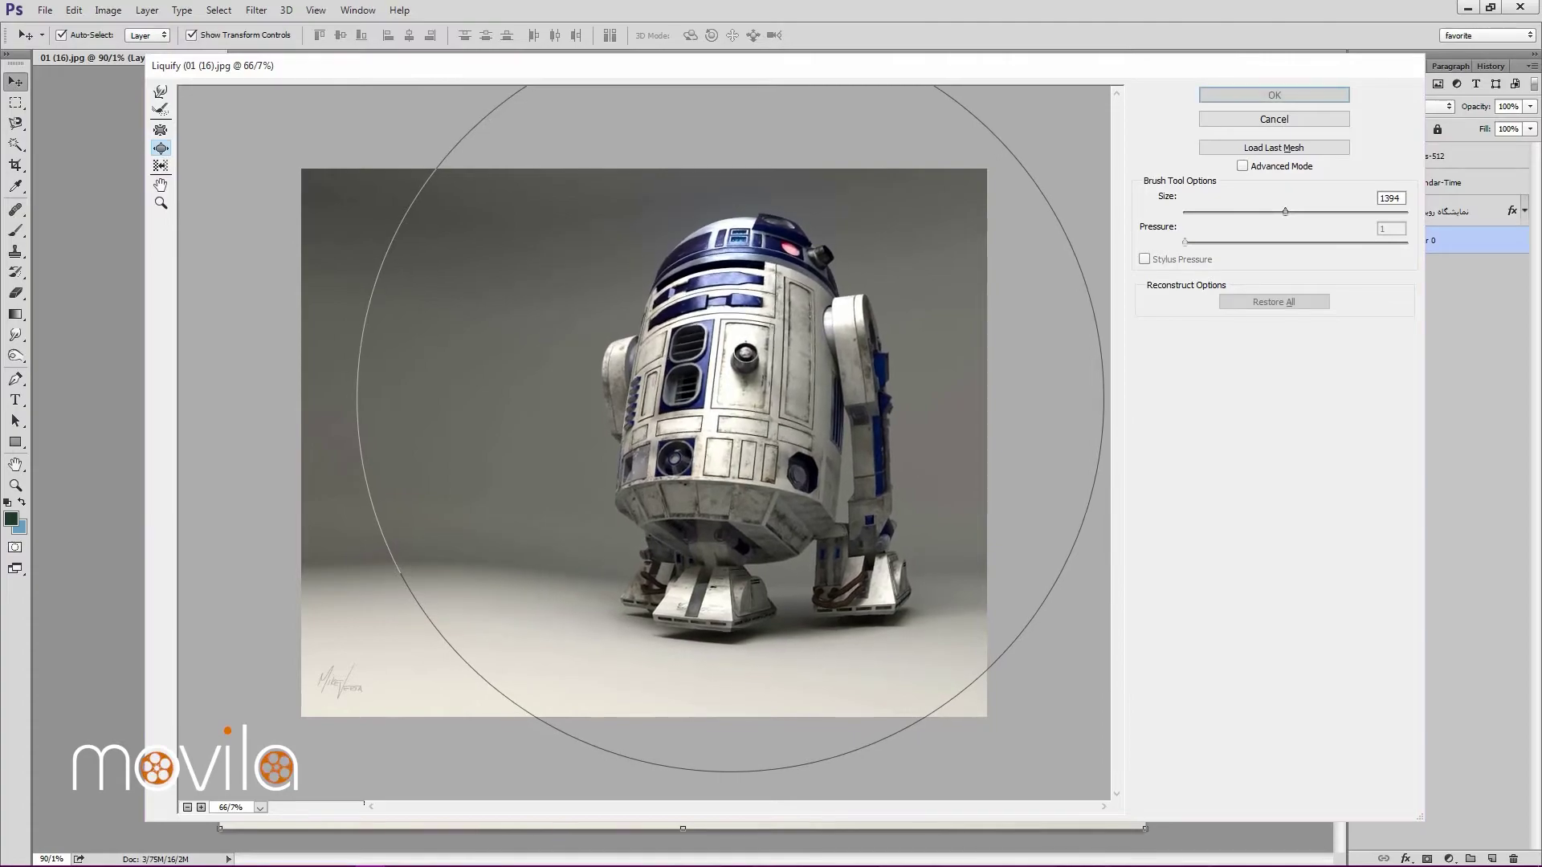
Shrink parts of the robot's head, upper body and feet with the Pucker tool at size 302, and apply the Liquify filter.
{"action": "left_click", "coordinate": [160, 130]}
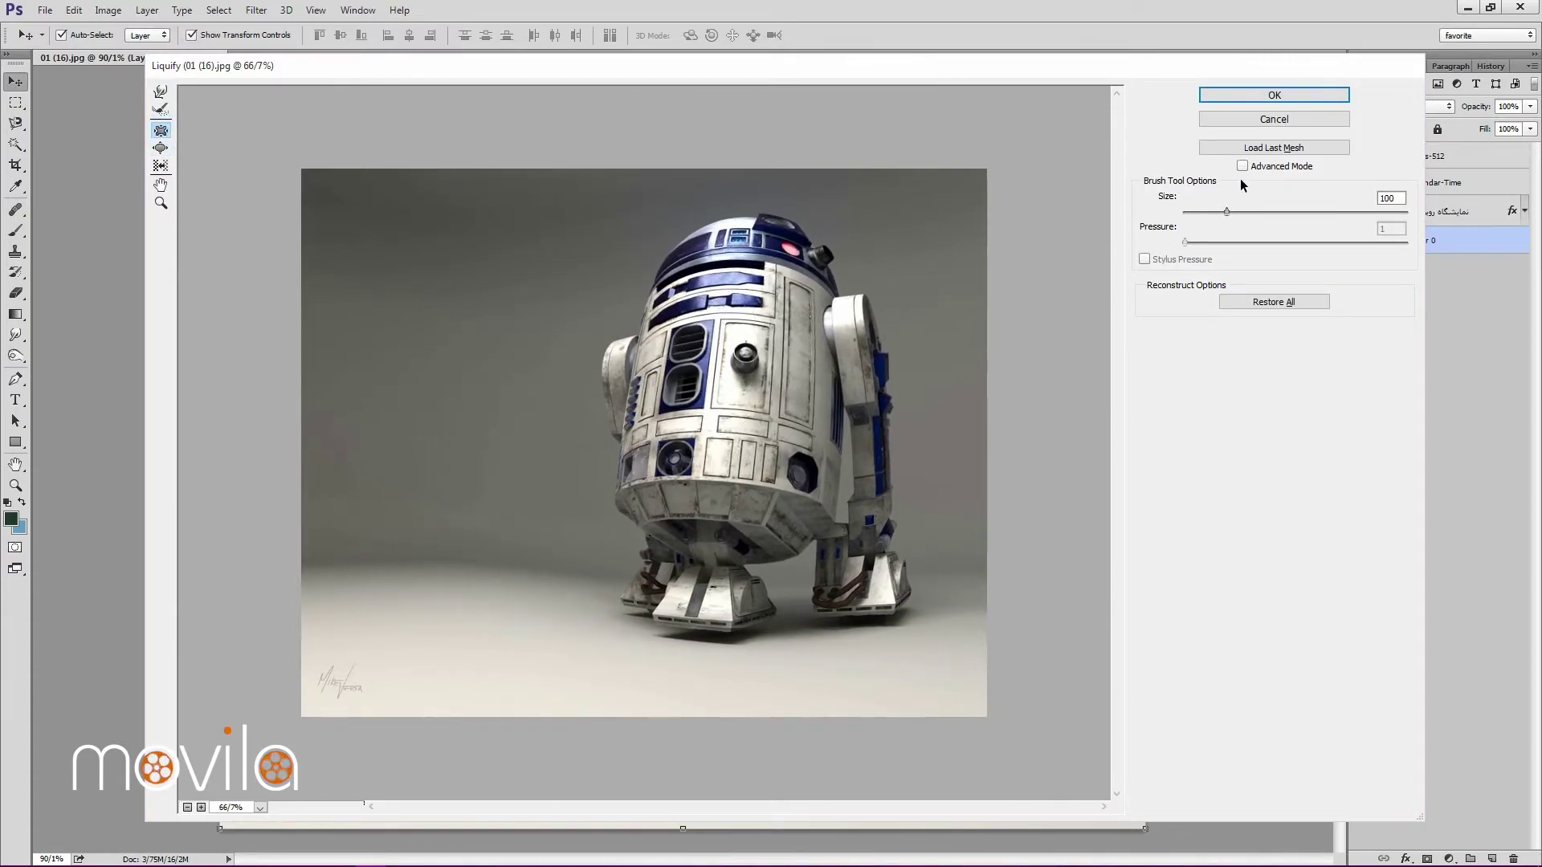
{"action": "mouse_move", "coordinate": [861, 370]}
{"action": "left_mouse_down"}
{"action": "mouse_move", "coordinate": [890, 593]}
{"action": "mouse_move", "coordinate": [808, 622]}
{"action": "mouse_move", "coordinate": [661, 604]}
{"action": "mouse_move", "coordinate": [696, 560]}
{"action": "mouse_move", "coordinate": [727, 590]}
{"action": "mouse_move", "coordinate": [619, 412]}
{"action": "mouse_move", "coordinate": [633, 355]}
{"action": "mouse_move", "coordinate": [701, 328]}
{"action": "mouse_move", "coordinate": [706, 300]}
{"action": "mouse_move", "coordinate": [677, 315]}
{"action": "mouse_move", "coordinate": [818, 312]}
{"action": "mouse_move", "coordinate": [698, 305]}
{"action": "left_mouse_up"}
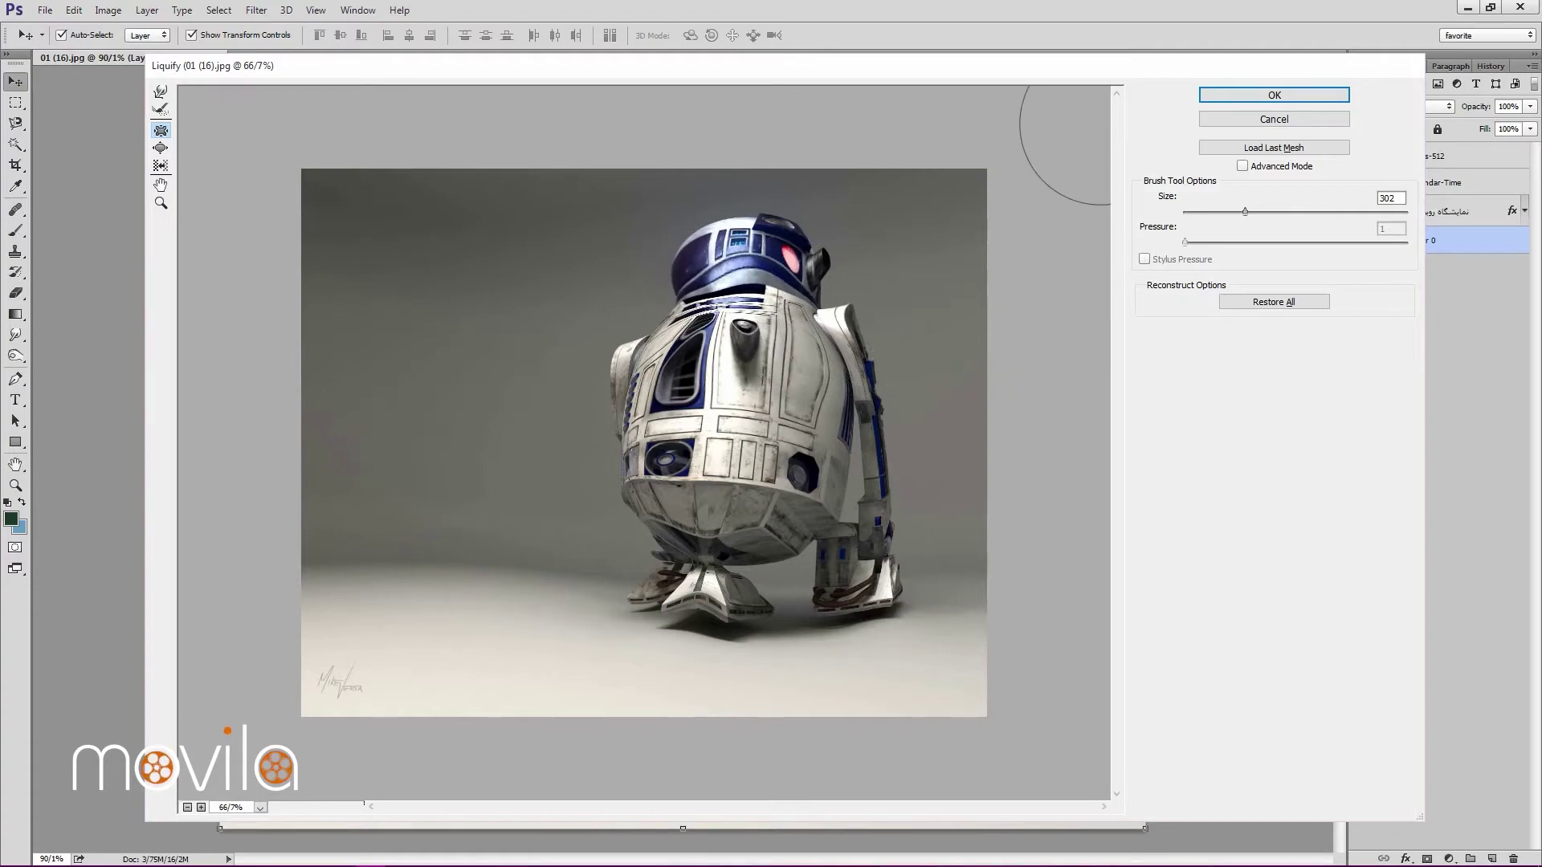
{"action": "mouse_move", "coordinate": [707, 214]}
{"action": "left_mouse_down"}
{"action": "mouse_move", "coordinate": [755, 259]}
{"action": "mouse_move", "coordinate": [727, 329]}
{"action": "left_mouse_up"}
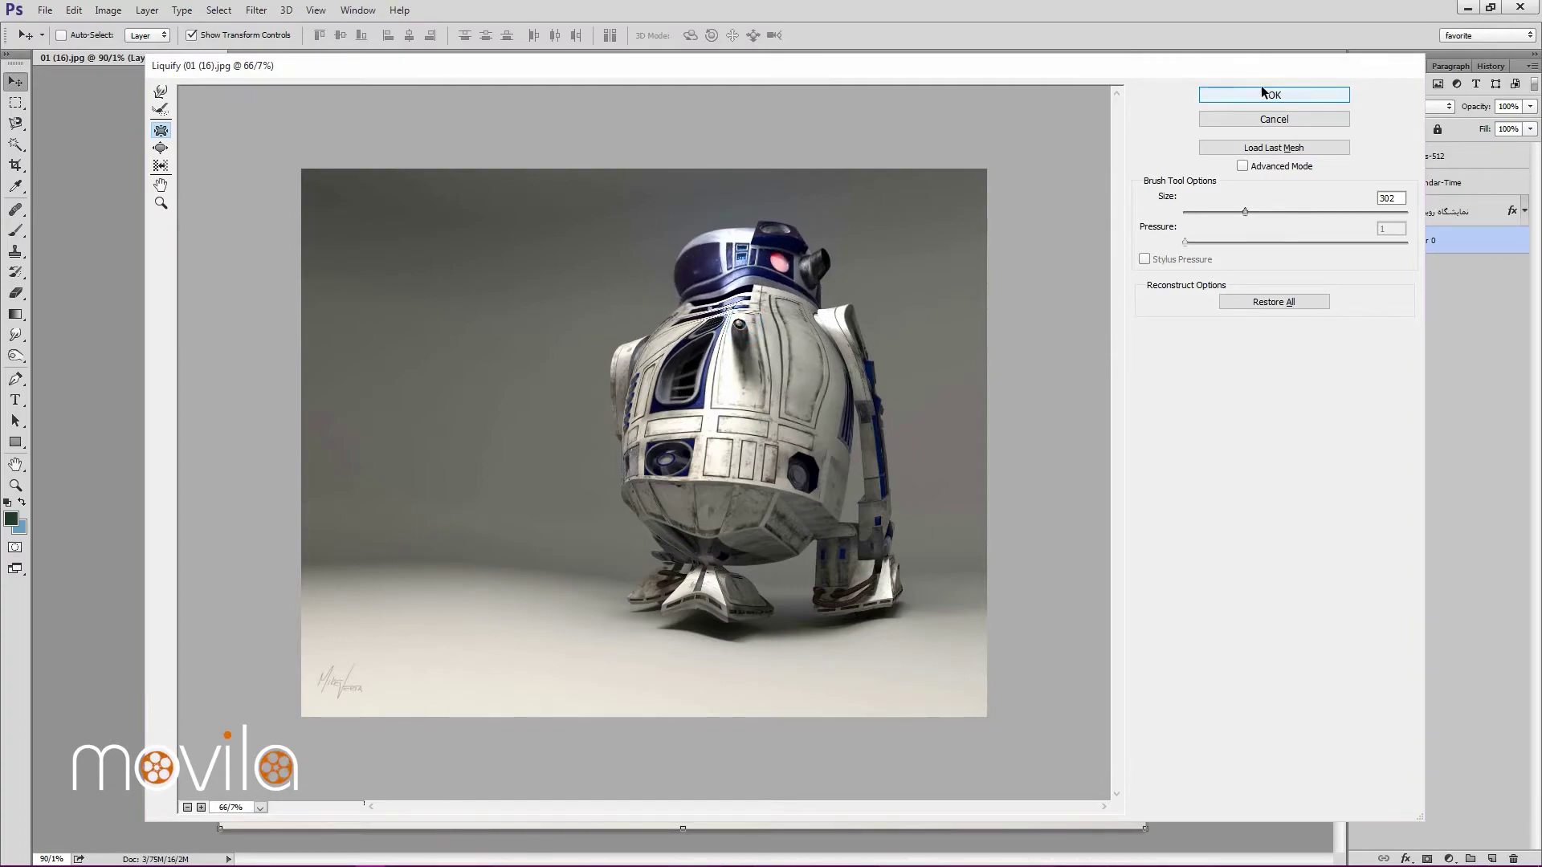
{"action": "left_click", "coordinate": [1239, 96]}
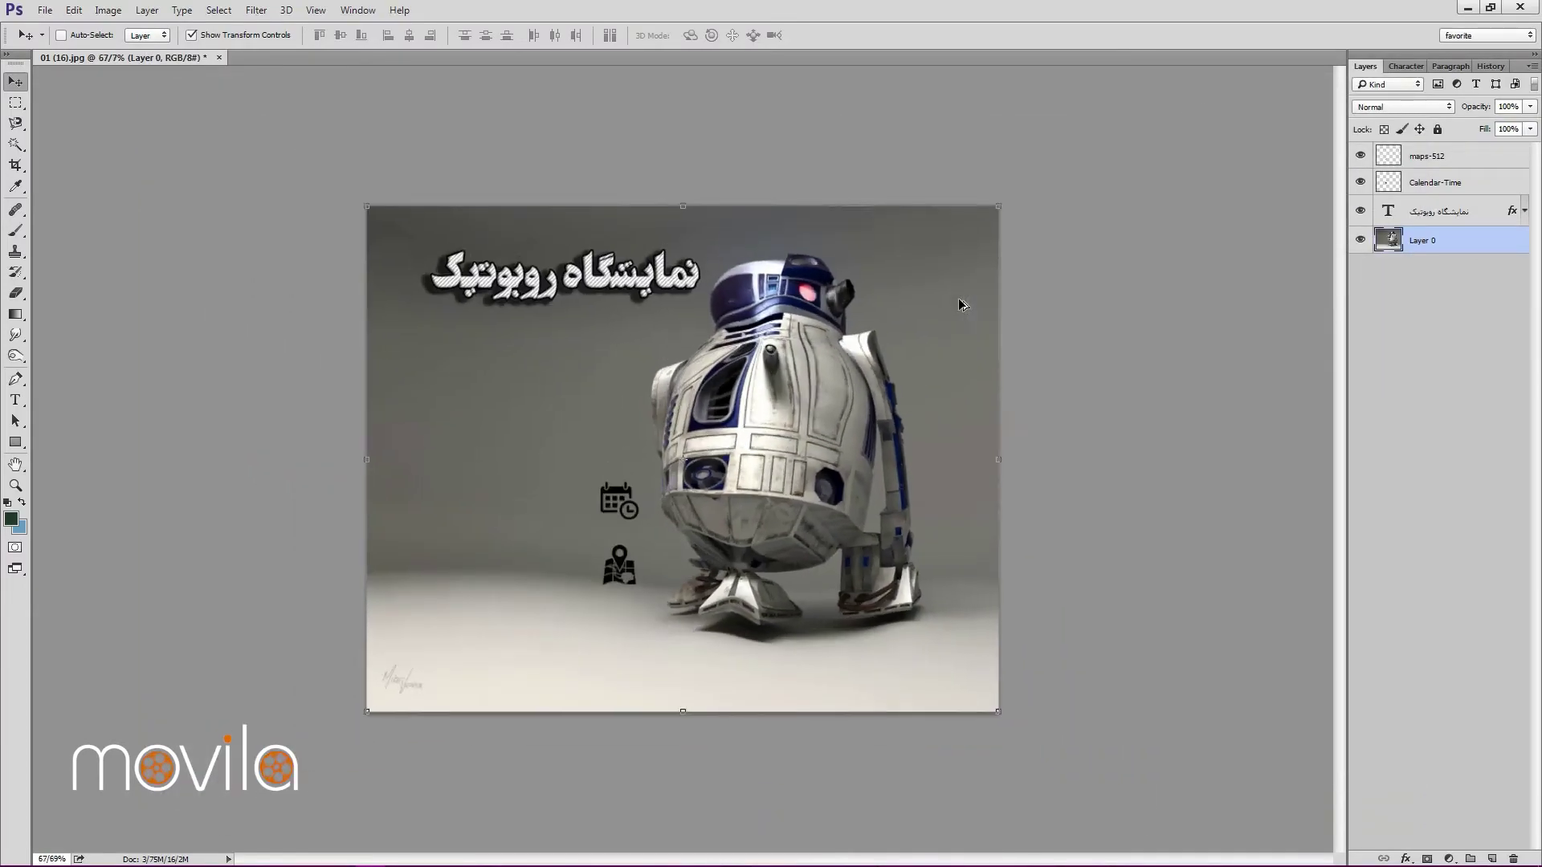
Undo the Liquify distortion on the Layer 0 robot image.
{"action": "key", "text": "ctrl+z"}
{"action": "key", "text": "ctrl+z"}
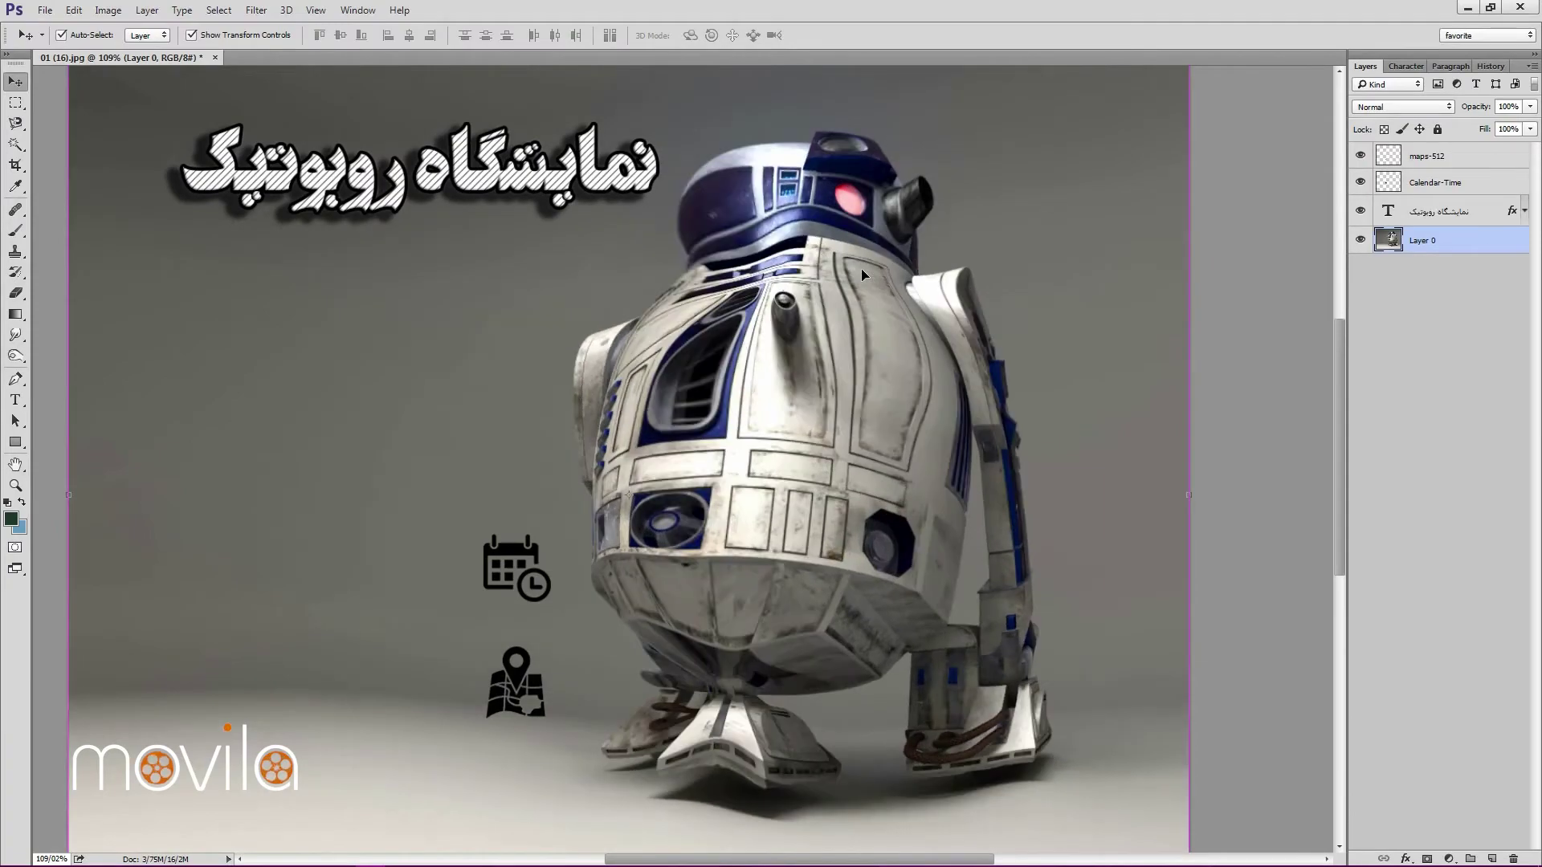
{"action": "key", "text": "ctrl+z"}
{"action": "scroll", "coordinate": [832, 281], "scroll_direction": "down", "scroll_amount": 2}
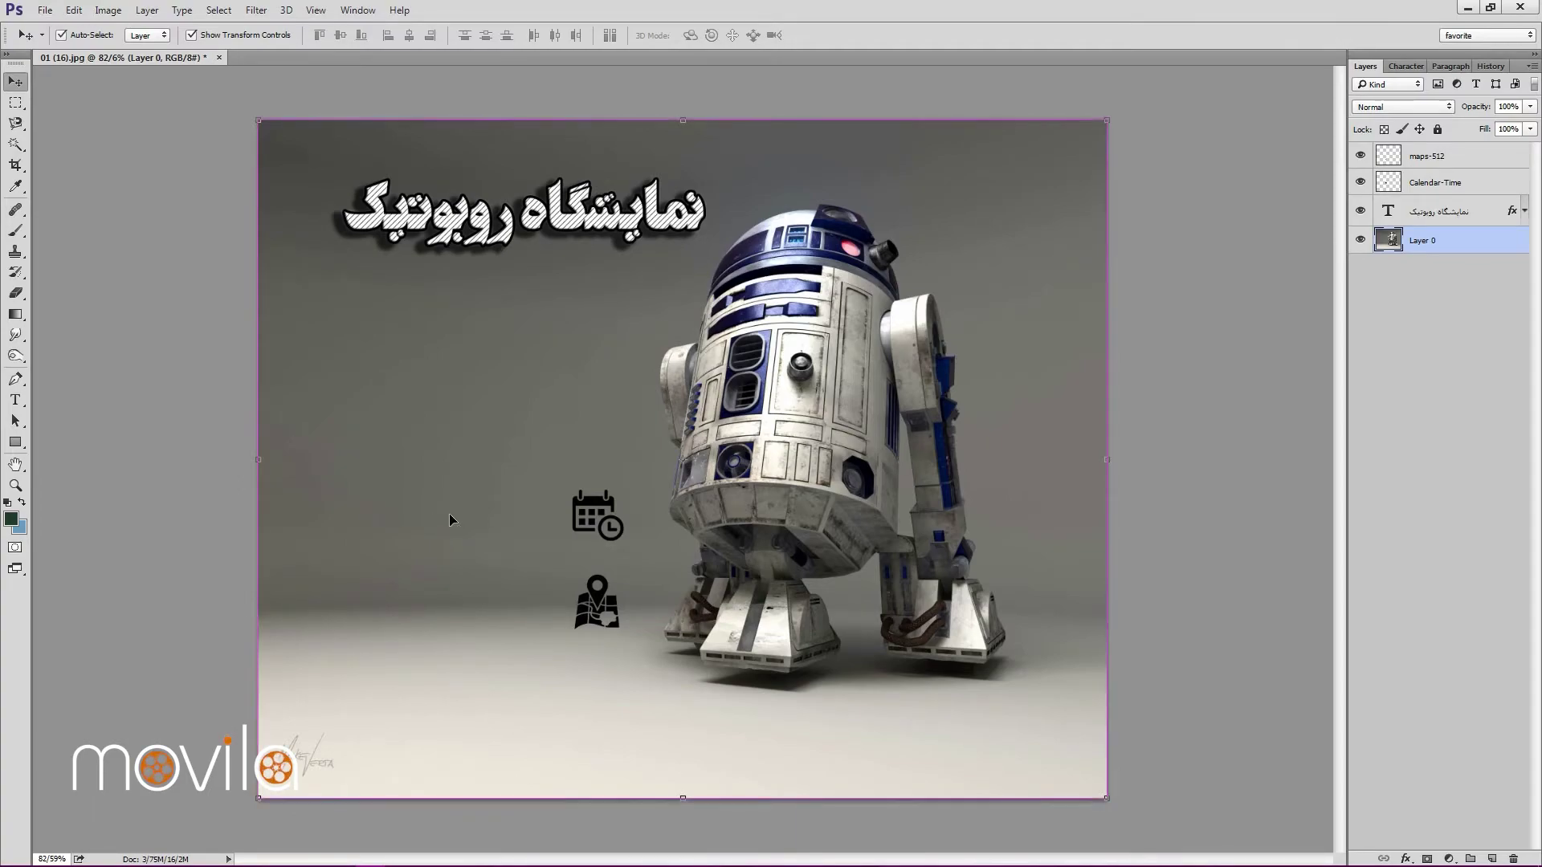
Save a copy of the poster to the Desktop as a JPEG named 1, with Maximum image quality.
{"action": "key", "text": "ctrl+shift+s"}
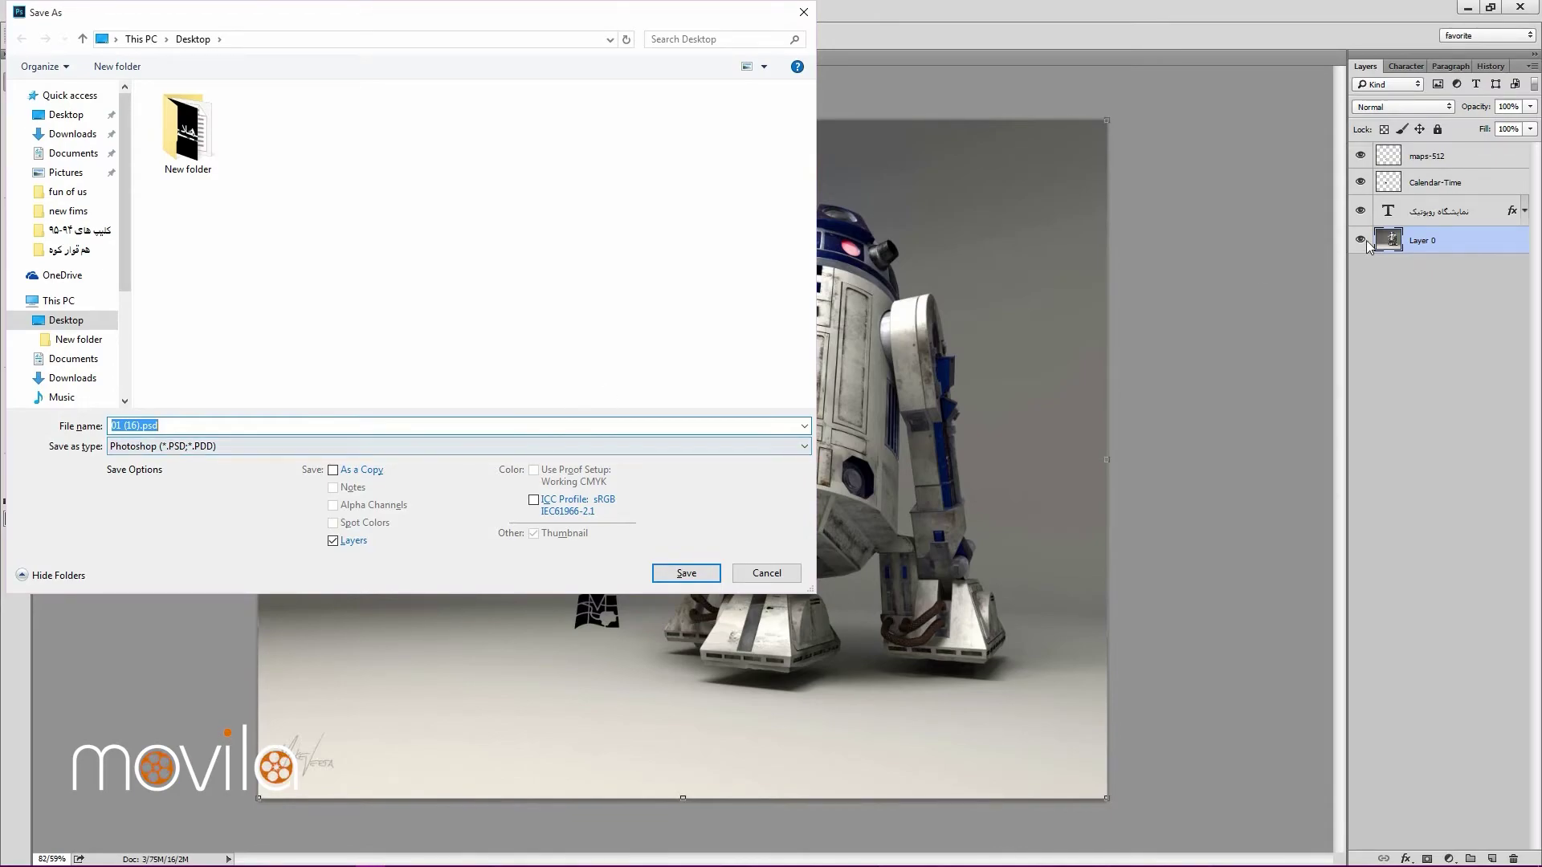
{"action": "left_click", "coordinate": [204, 448]}
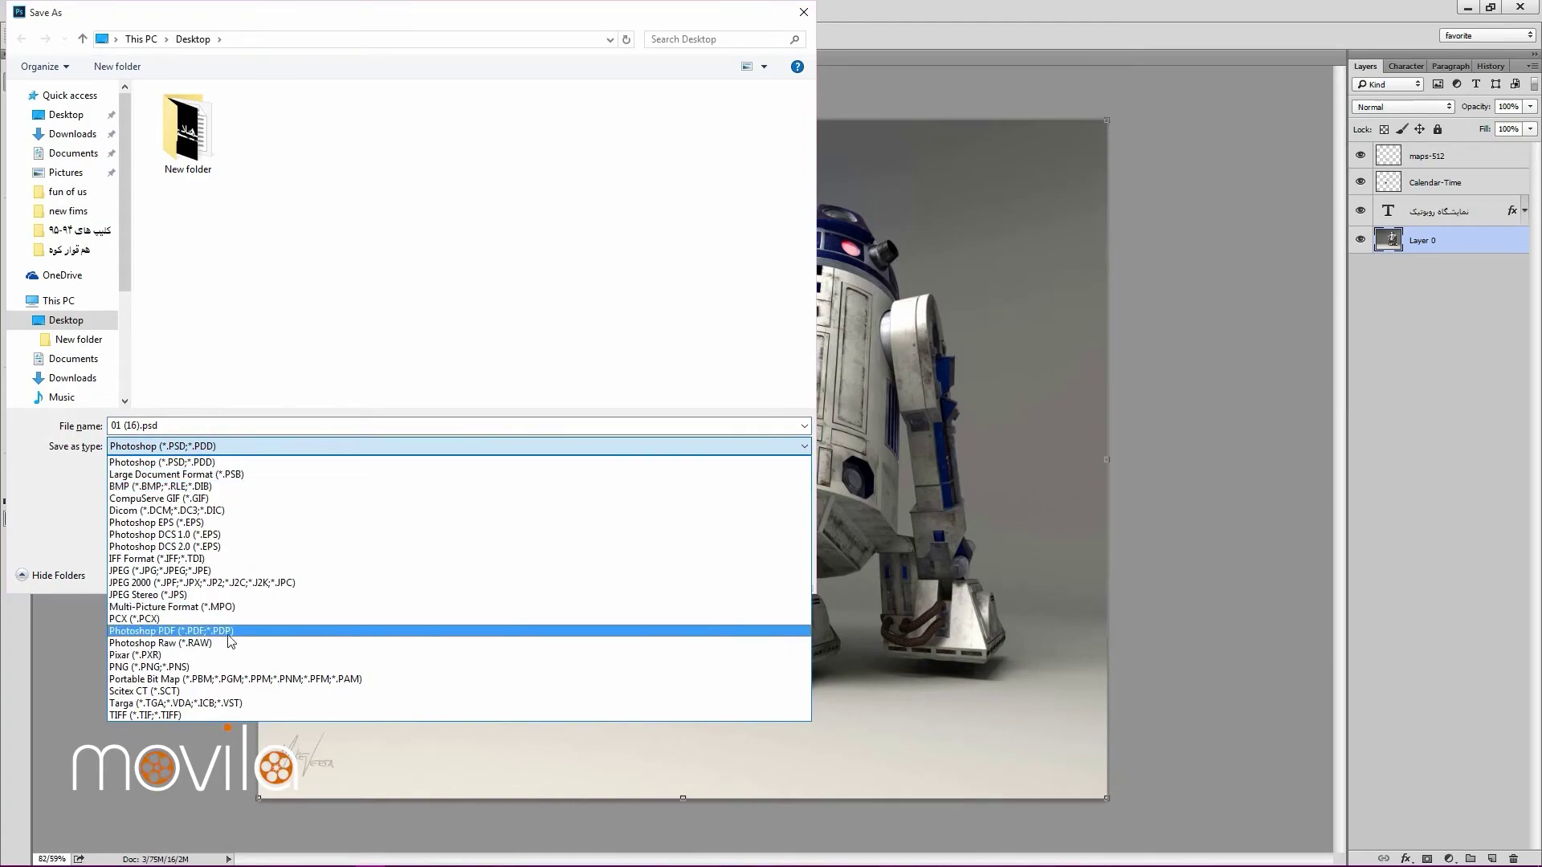
{"action": "left_click", "coordinate": [174, 571]}
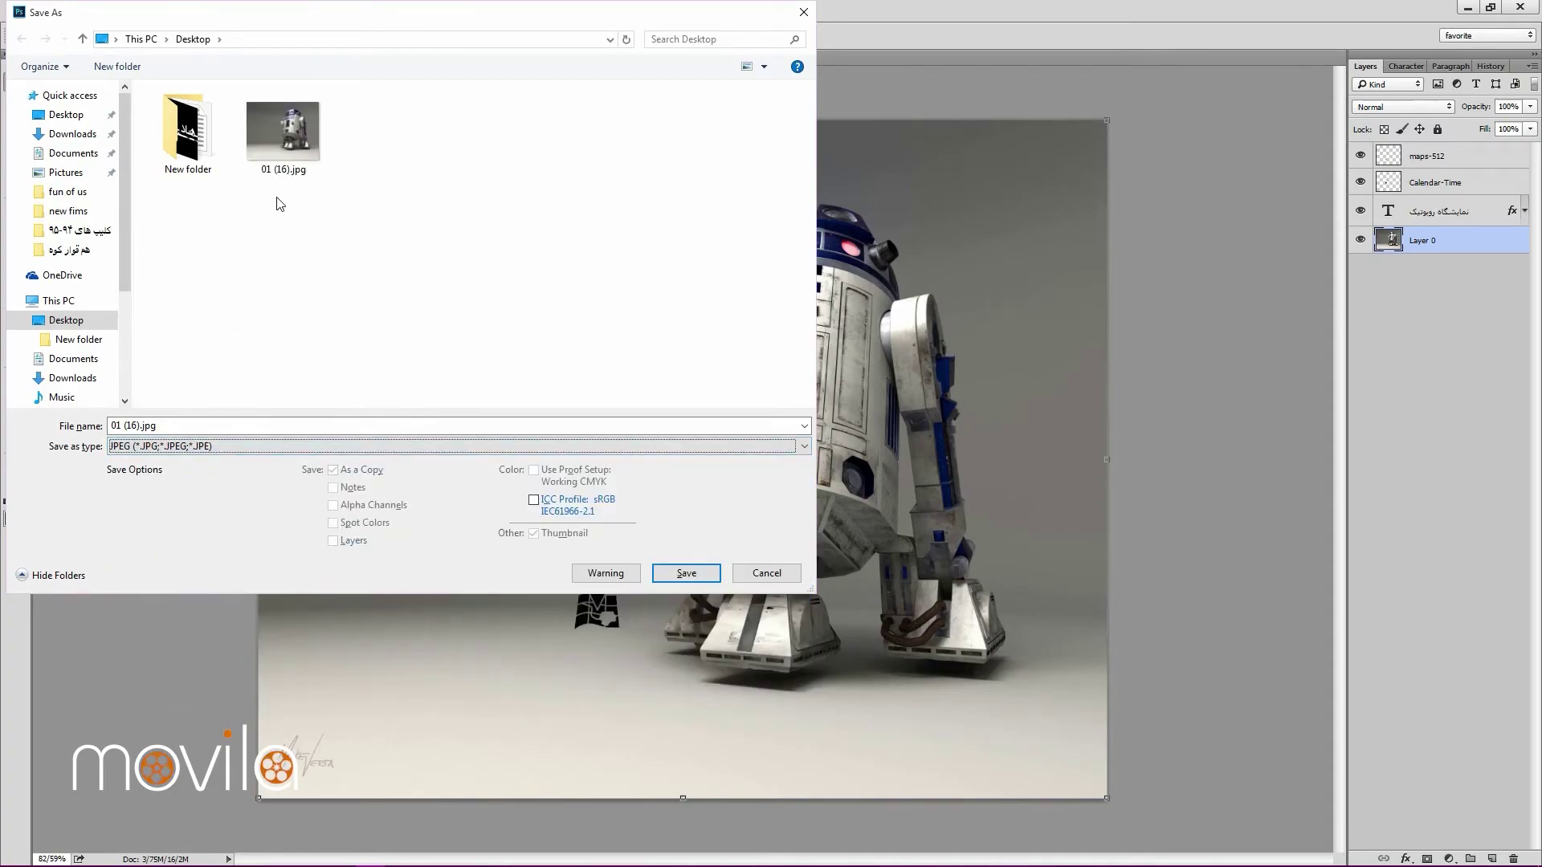
{"action": "left_click", "coordinate": [169, 426]}
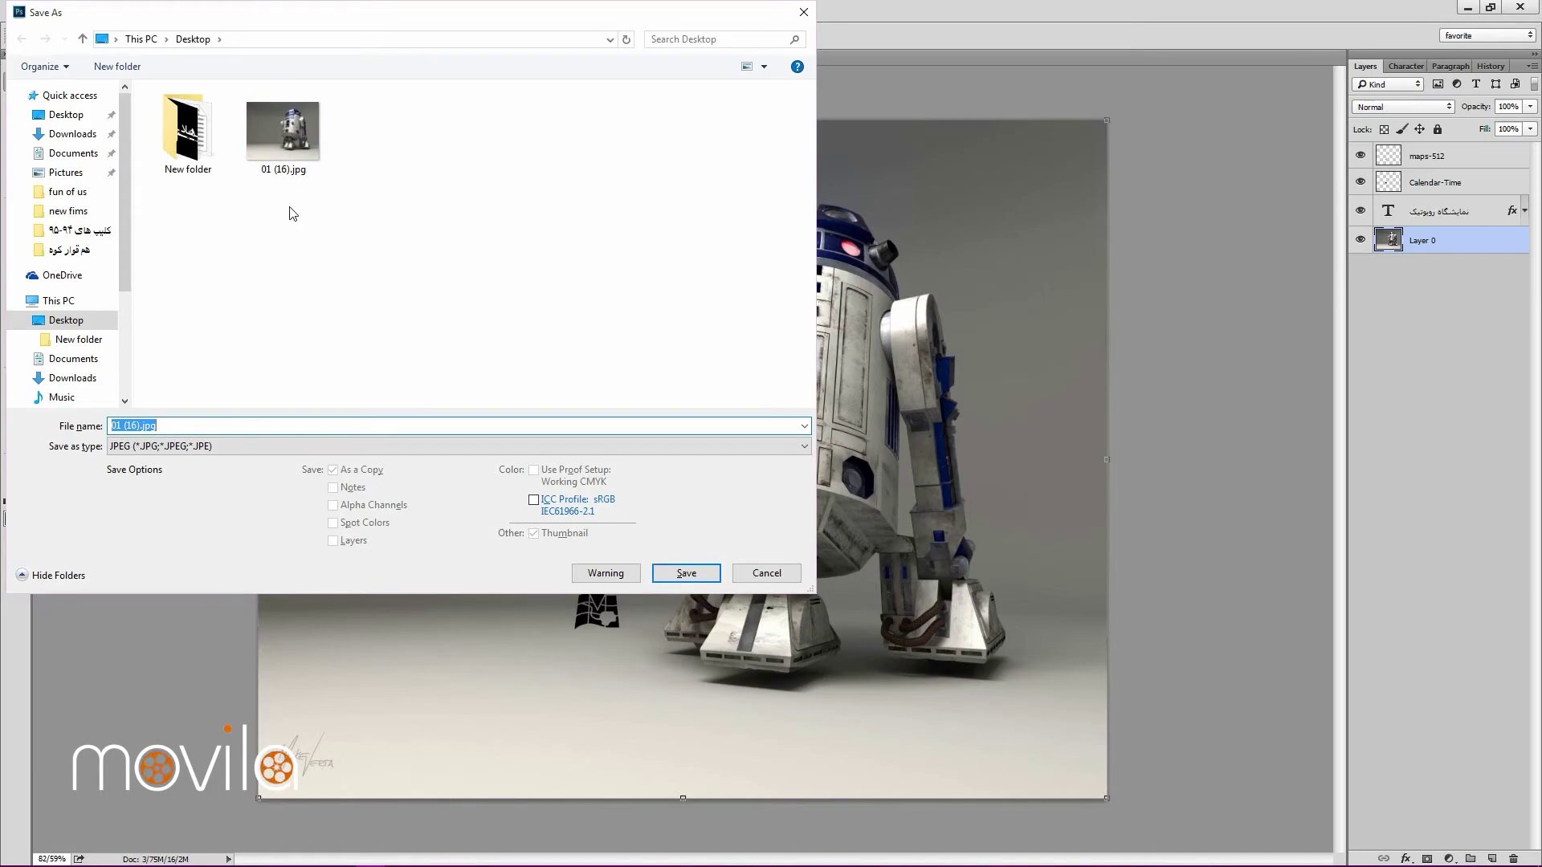
{"action": "type", "text": "1"}
{"action": "key", "text": "Return"}
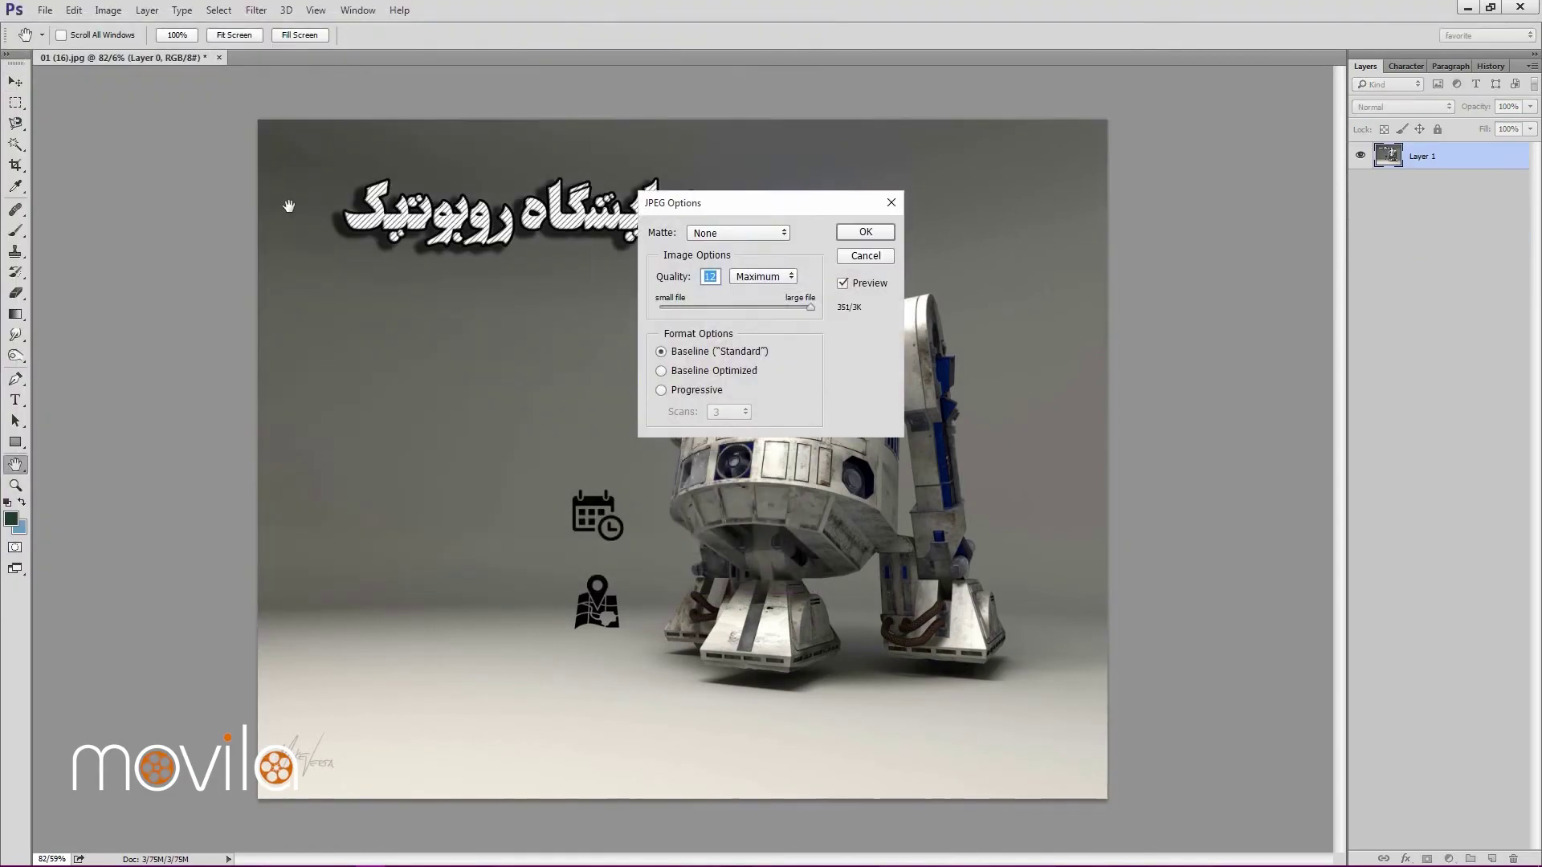
{"action": "mouse_move", "coordinate": [811, 307]}
{"action": "left_mouse_down"}
{"action": "mouse_move", "coordinate": [726, 307]}
{"action": "mouse_move", "coordinate": [831, 313]}
{"action": "left_mouse_up"}
{"action": "left_click", "coordinate": [807, 310]}
{"action": "left_click", "coordinate": [865, 233]}
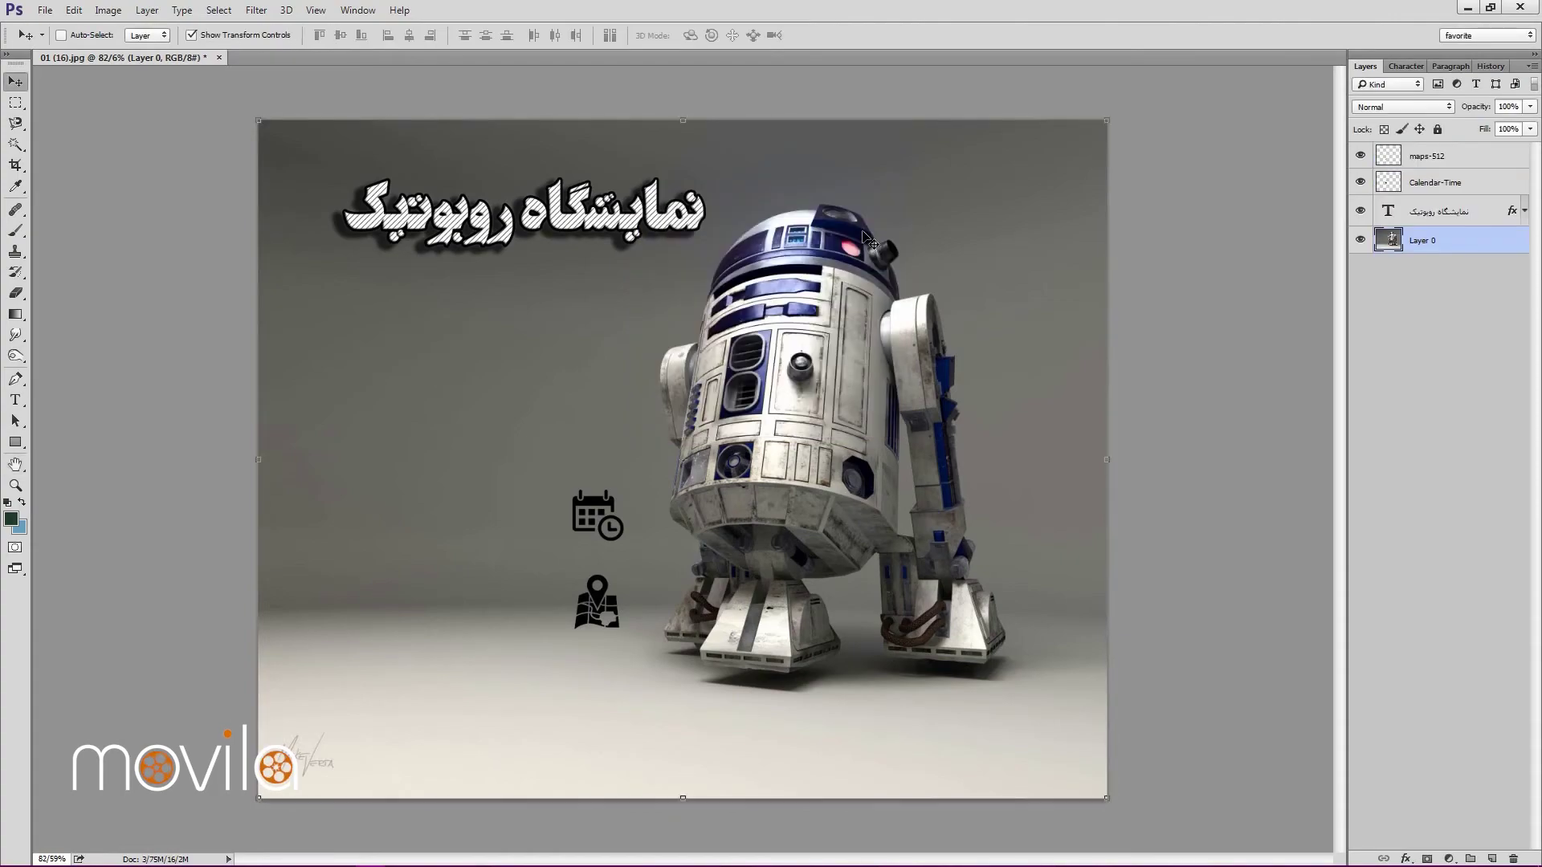
Switch to the desktop and open the exported 1.jpg in Photos to check the poster, dismissing the internet connection notice.
{"action": "left_click", "coordinate": [370, 855]}
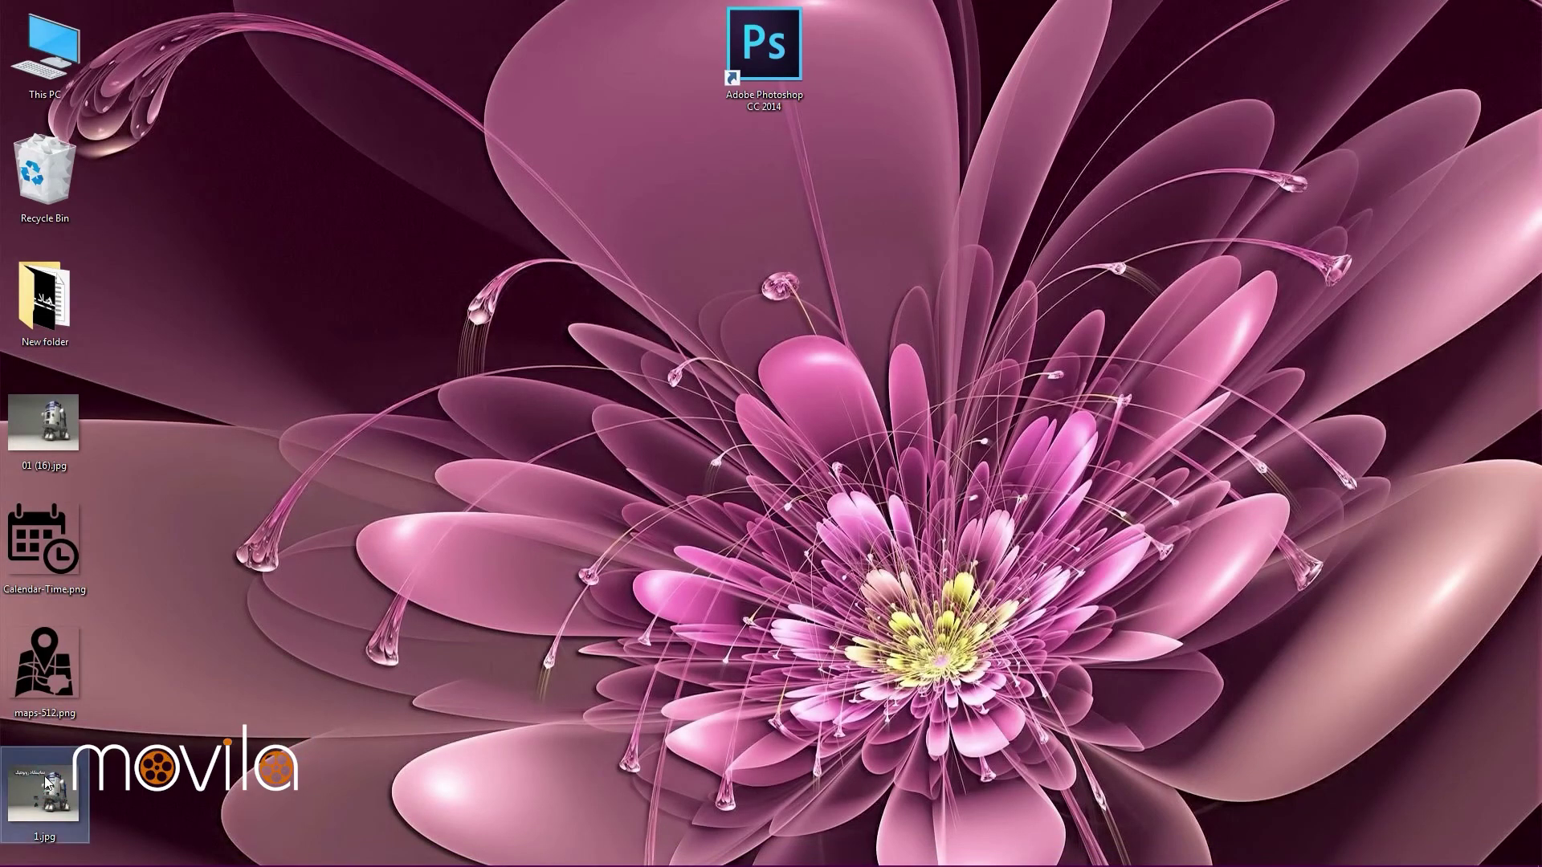
{"action": "double_click", "coordinate": [44, 761]}
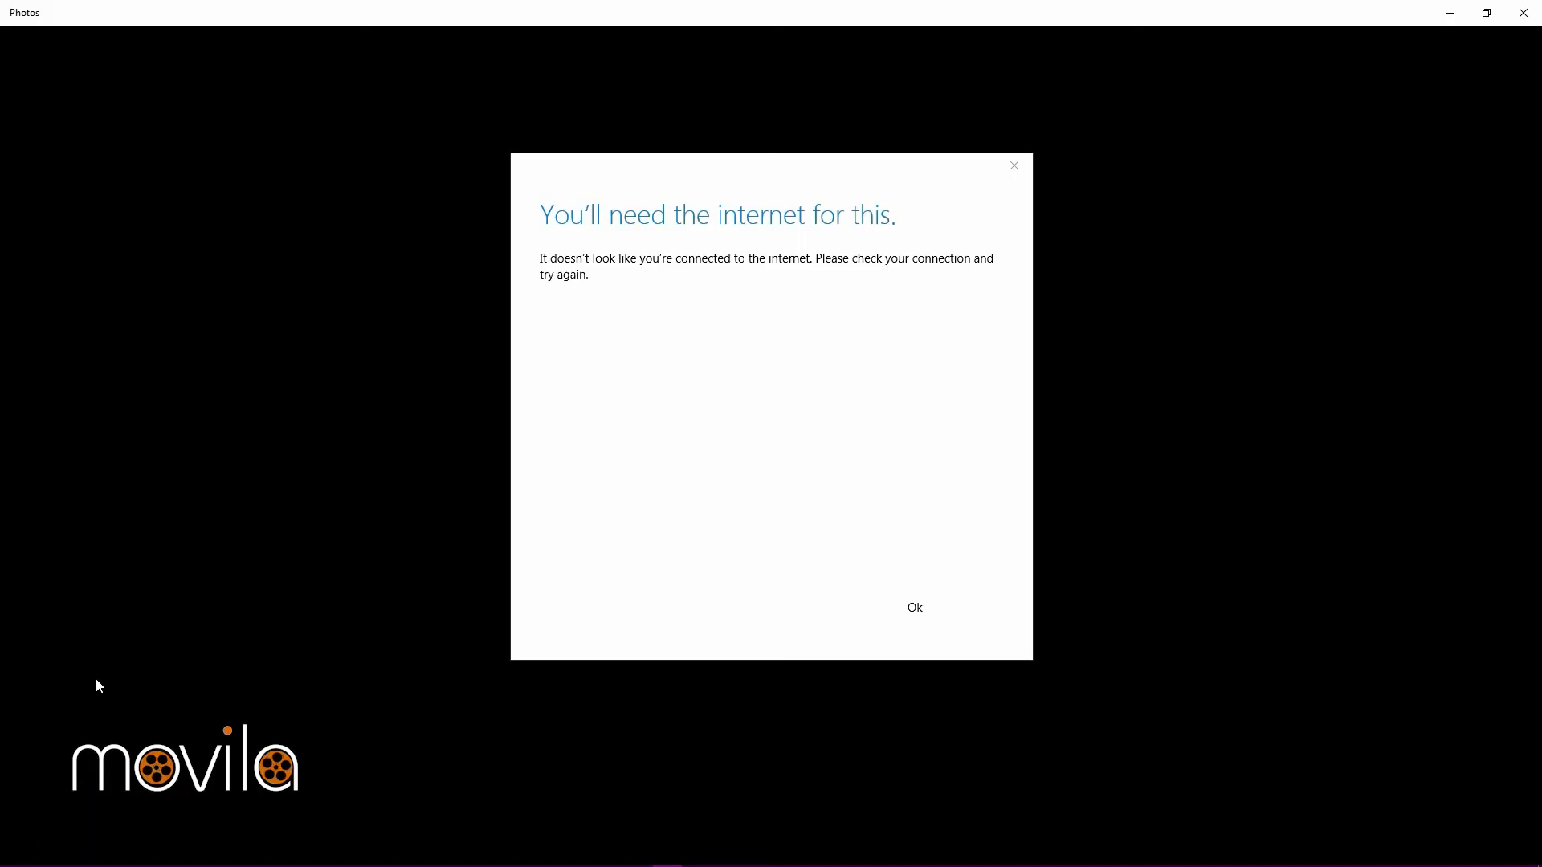
{"action": "left_click", "coordinate": [913, 606]}
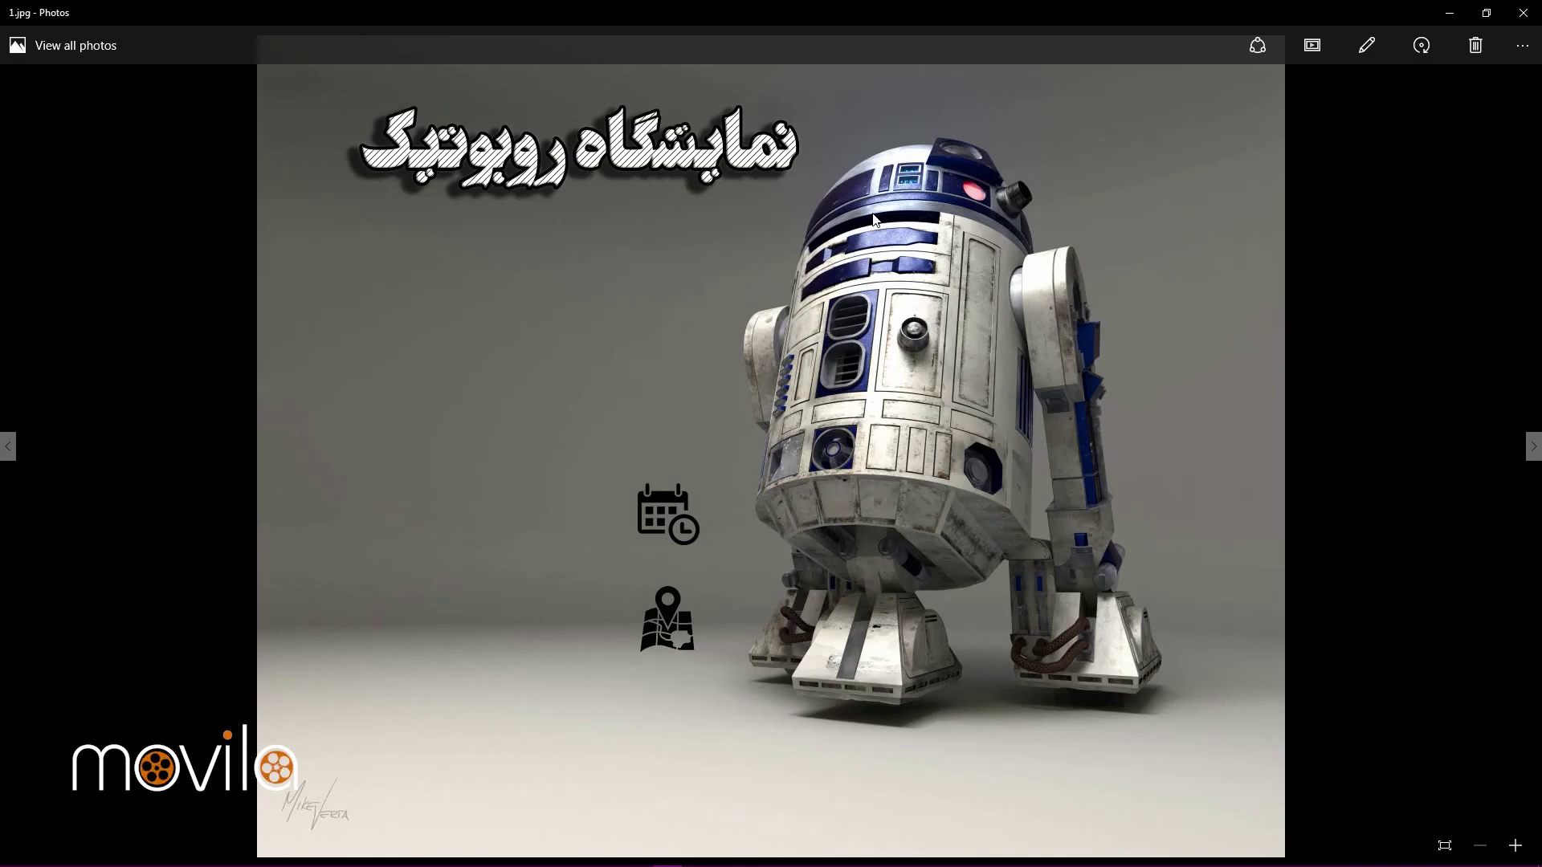